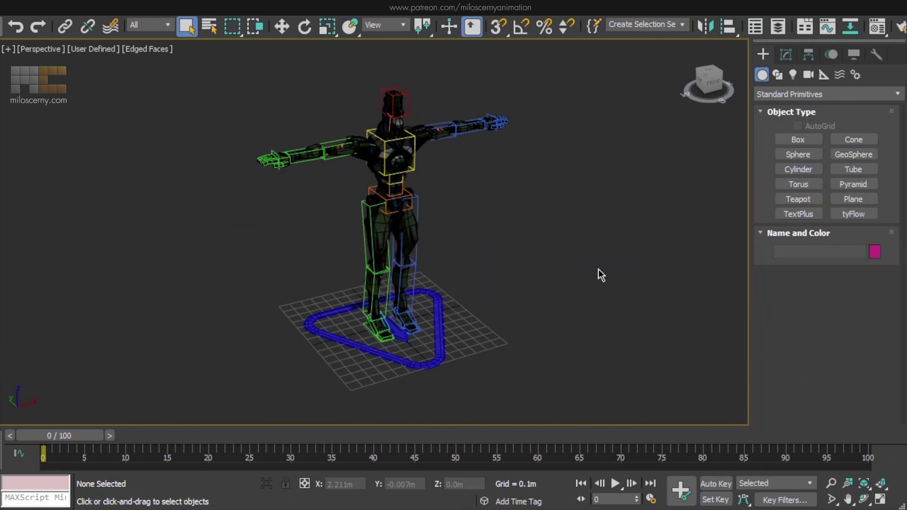
Add a bone to the CAT rig's pelvis and name it Root.
{"action": "left_click", "coordinate": [371, 186]}
{"action": "left_click", "coordinate": [786, 53]}
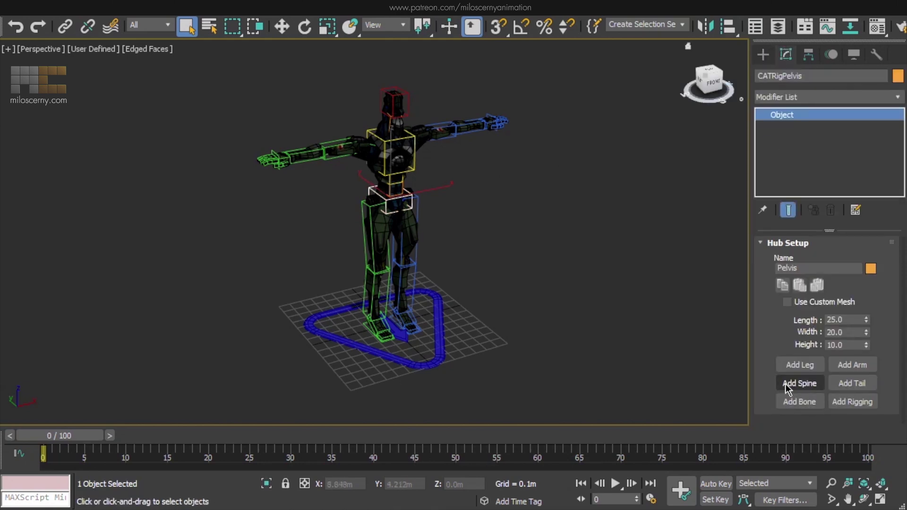
{"action": "left_click", "coordinate": [800, 402]}
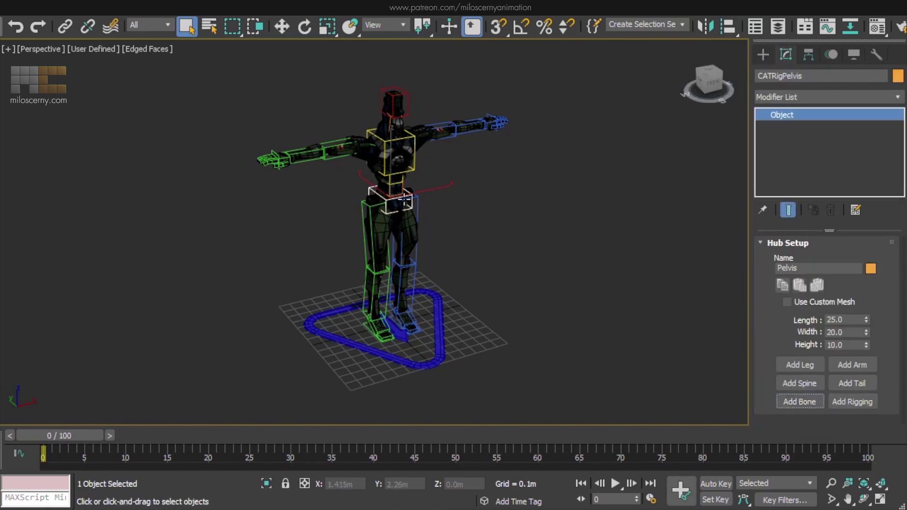
{"action": "key", "text": "F3"}
{"action": "scroll", "coordinate": [397, 189], "scroll_direction": "up", "scroll_amount": 10}
{"action": "left_click", "coordinate": [384, 169]}
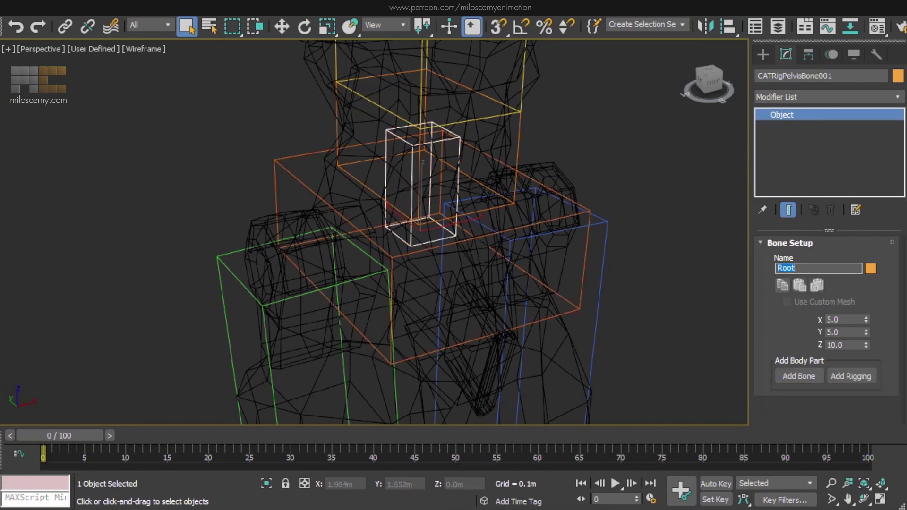
Unlink the Root bone from the pelvis and zero its position and rotation at the world origin.
{"action": "left_click", "coordinate": [89, 38]}
{"action": "scroll", "coordinate": [610, 293], "scroll_direction": "down", "scroll_amount": 10}
{"action": "middle_click_drag", "start_coordinate": [614, 296], "coordinate": [479, 220]}
{"action": "key", "text": "w"}
{"action": "right_click", "coordinate": [369, 484]}
{"action": "key", "text": "e"}
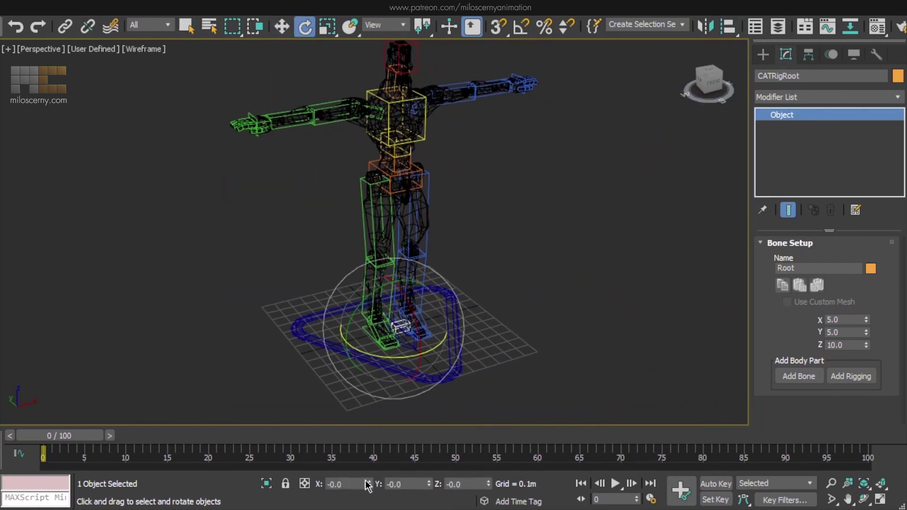
{"action": "key", "text": "w"}
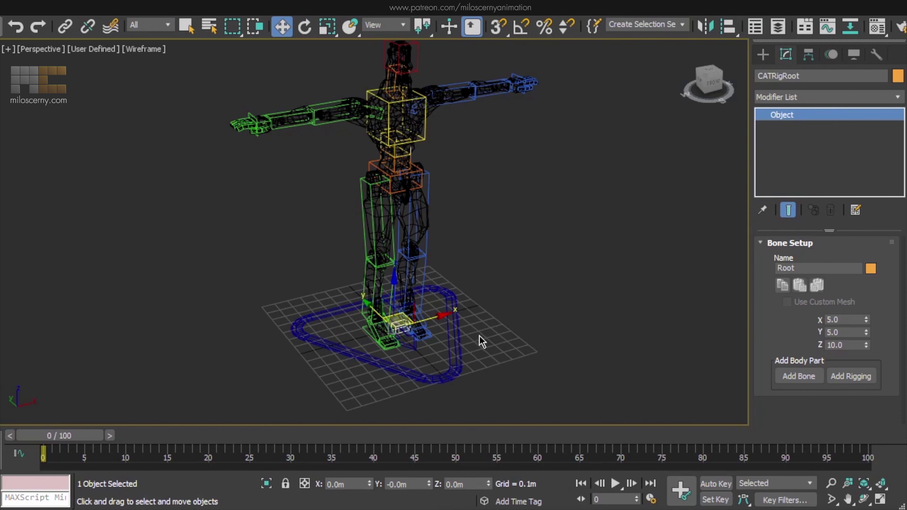
Open a new Schematic View and examine how the Root and Pelvis nodes sit in the hierarchy.
{"action": "left_click", "coordinate": [367, 16]}
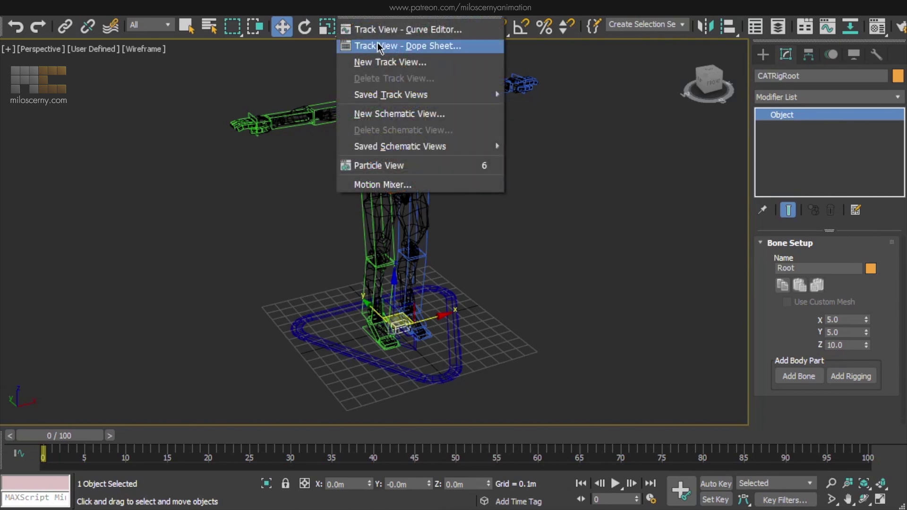
{"action": "left_click", "coordinate": [410, 116]}
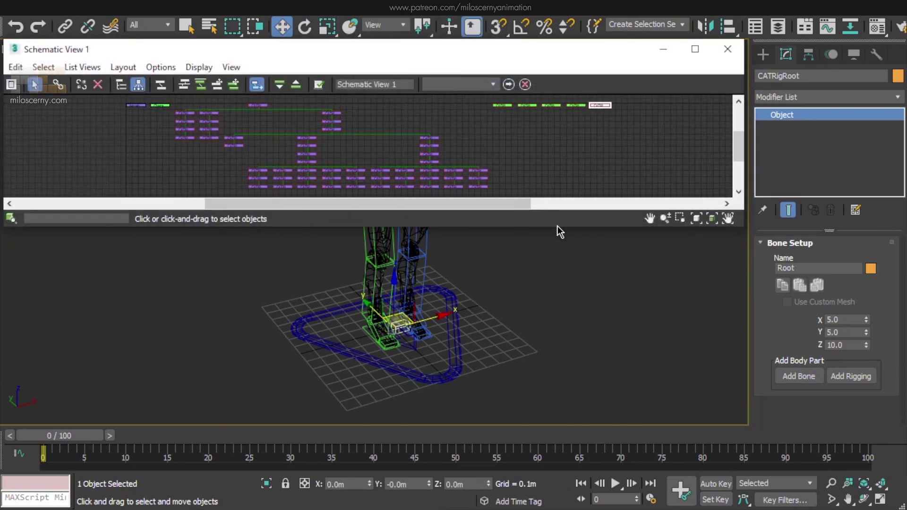
{"action": "left_click_drag", "start_coordinate": [558, 226], "coordinate": [559, 405]}
{"action": "scroll", "coordinate": [543, 166], "scroll_direction": "up", "scroll_amount": 3}
{"action": "scroll", "coordinate": [657, 149], "scroll_direction": "up", "scroll_amount": 2}
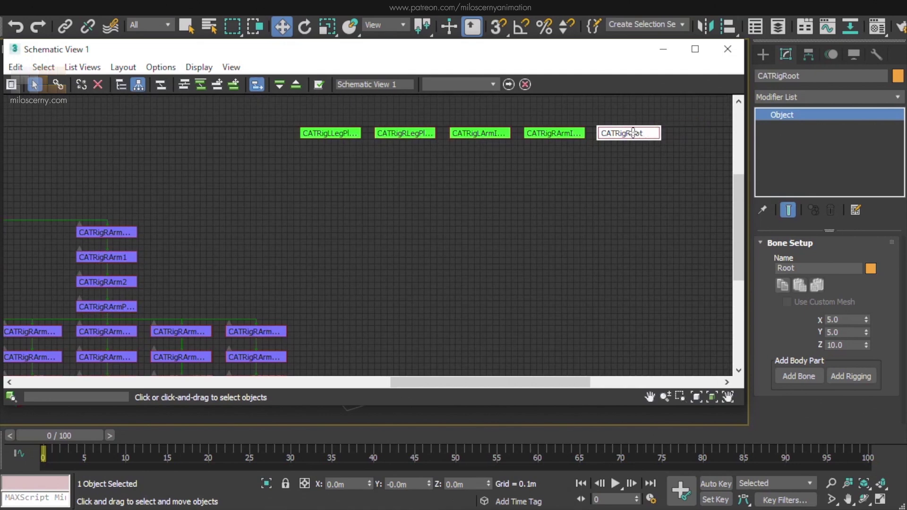
{"action": "middle_click_drag", "start_coordinate": [188, 167], "coordinate": [570, 161]}
{"action": "middle_click_drag", "start_coordinate": [247, 144], "coordinate": [565, 154]}
{"action": "left_click", "coordinate": [311, 138]}
{"action": "middle_click_drag", "start_coordinate": [622, 152], "coordinate": [251, 134]}
{"action": "scroll", "coordinate": [251, 133], "scroll_direction": "down", "scroll_amount": 3}
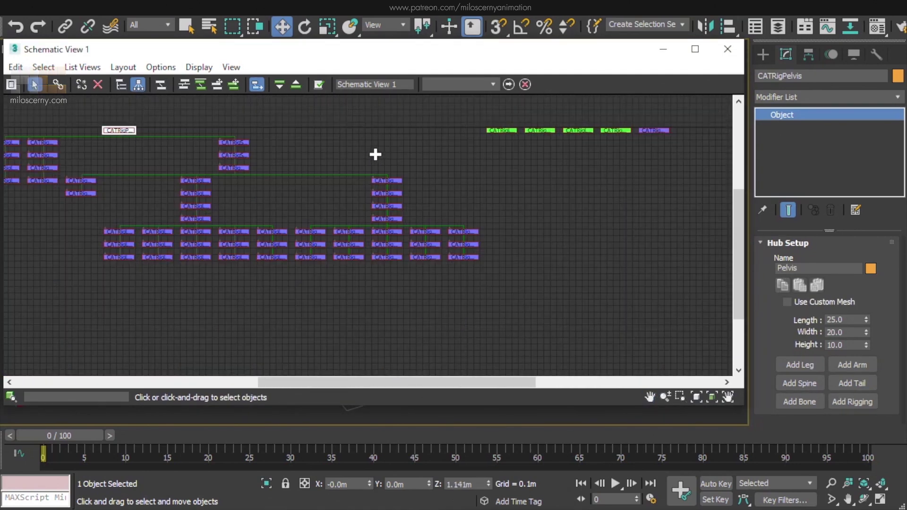
{"action": "middle_click_drag", "start_coordinate": [375, 154], "coordinate": [397, 176]}
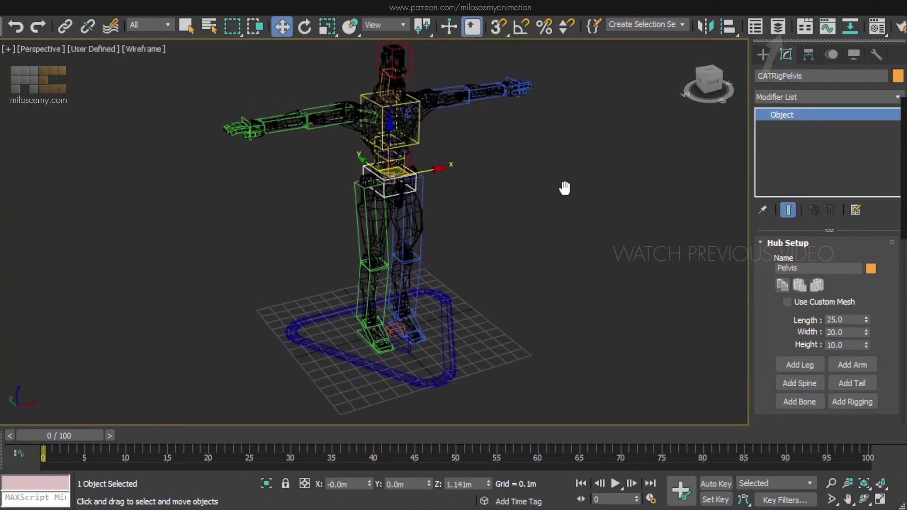
{"action": "key", "text": "F3"}
{"action": "left_click", "coordinate": [570, 215]}
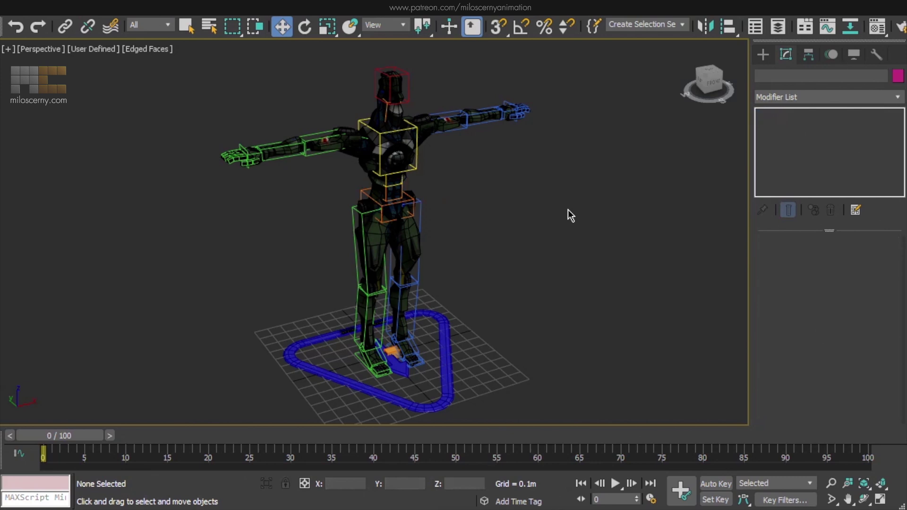
Start a Bones chain in the front view, drawing it from the pelvis up through the lower spine.
{"action": "key", "text": "q"}
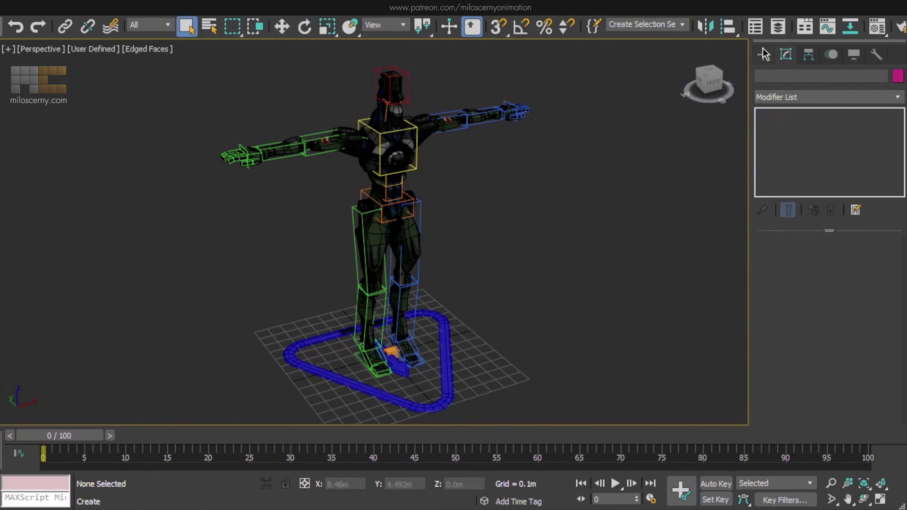
{"action": "left_click", "coordinate": [764, 54]}
{"action": "left_click", "coordinate": [856, 74]}
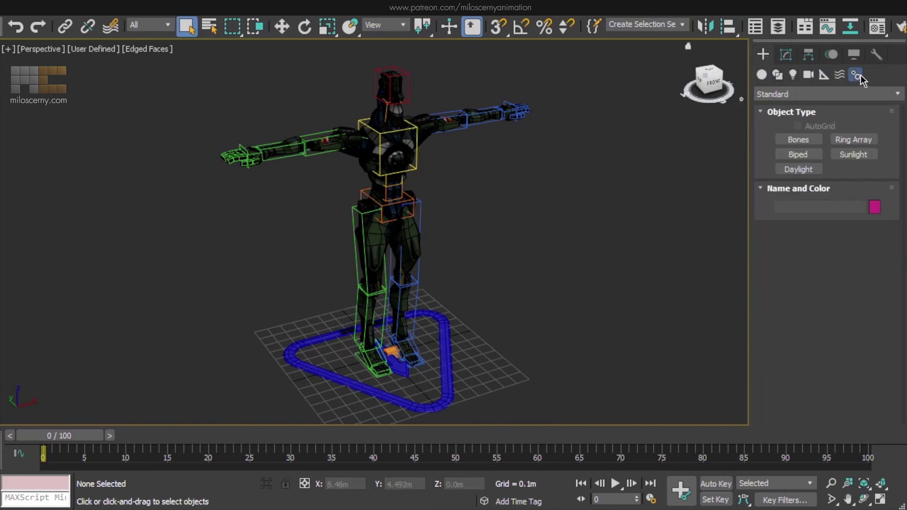
{"action": "left_click", "coordinate": [818, 140]}
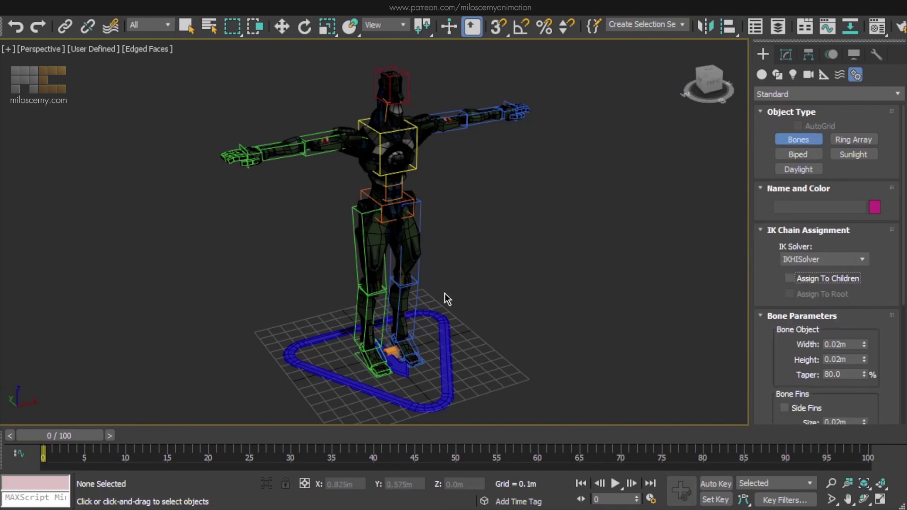
{"action": "middle_click_drag", "start_coordinate": [445, 292], "coordinate": [472, 277]}
{"action": "key", "text": "f"}
{"action": "scroll", "coordinate": [373, 199], "scroll_direction": "up", "scroll_amount": 7}
{"action": "middle_click_drag", "start_coordinate": [415, 224], "coordinate": [402, 284]}
{"action": "left_click", "coordinate": [394, 285]}
{"action": "left_click", "coordinate": [395, 236]}
{"action": "left_click", "coordinate": [395, 148]}
Continue the bone chain through the chest and neck into the head and end it there.
{"action": "middle_click_drag", "start_coordinate": [399, 125], "coordinate": [403, 320]}
{"action": "left_click", "coordinate": [397, 207]}
{"action": "left_click", "coordinate": [386, 178]}
{"action": "middle_click_drag", "start_coordinate": [395, 68], "coordinate": [401, 280]}
{"action": "left_click", "coordinate": [394, 241]}
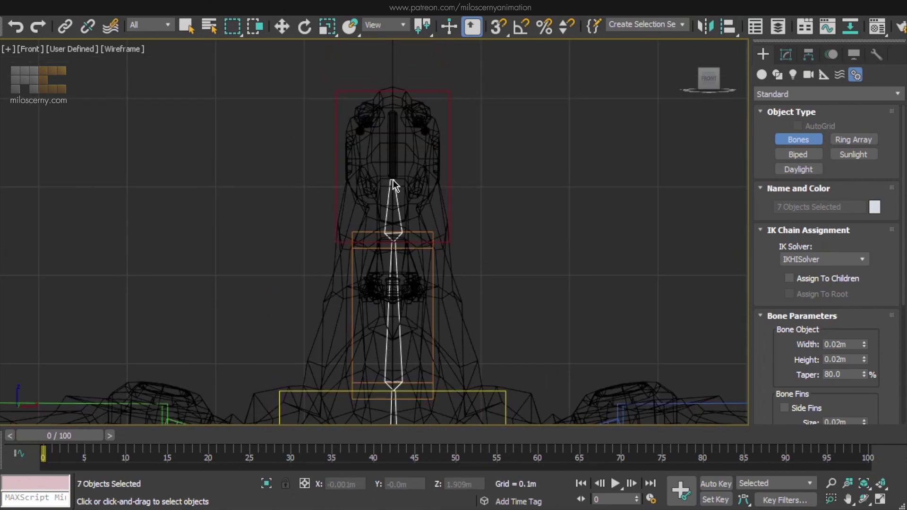
{"action": "left_click", "coordinate": [393, 182]}
{"action": "right_click", "coordinate": [393, 182]}
Draw a second bone chain in the front view from the left hip through knee and ankle, with further foot and toe bones.
{"action": "middle_click_drag", "start_coordinate": [445, 354], "coordinate": [466, 158]}
{"action": "scroll", "coordinate": [481, 140], "scroll_direction": "up", "scroll_amount": 2}
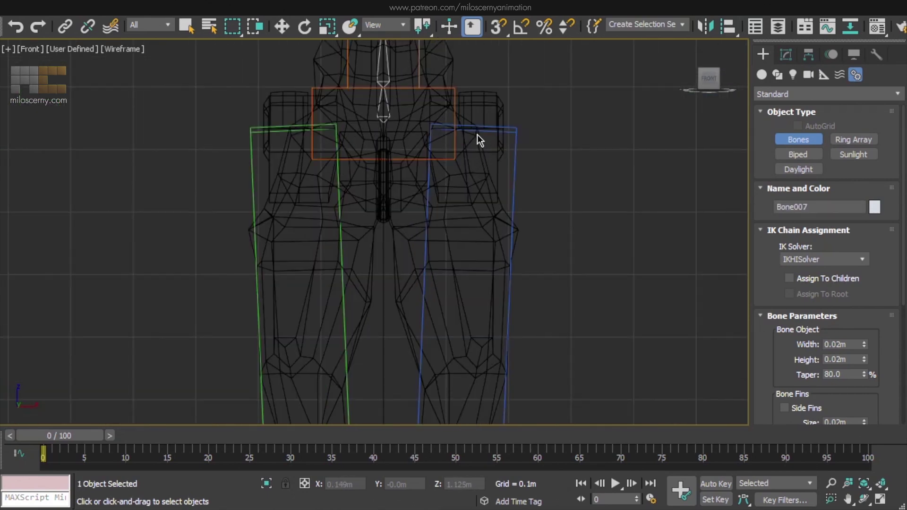
{"action": "left_click", "coordinate": [477, 135]}
{"action": "middle_click_drag", "start_coordinate": [472, 378], "coordinate": [465, 108]}
{"action": "left_click", "coordinate": [451, 270]}
{"action": "middle_click_drag", "start_coordinate": [464, 373], "coordinate": [457, 120]}
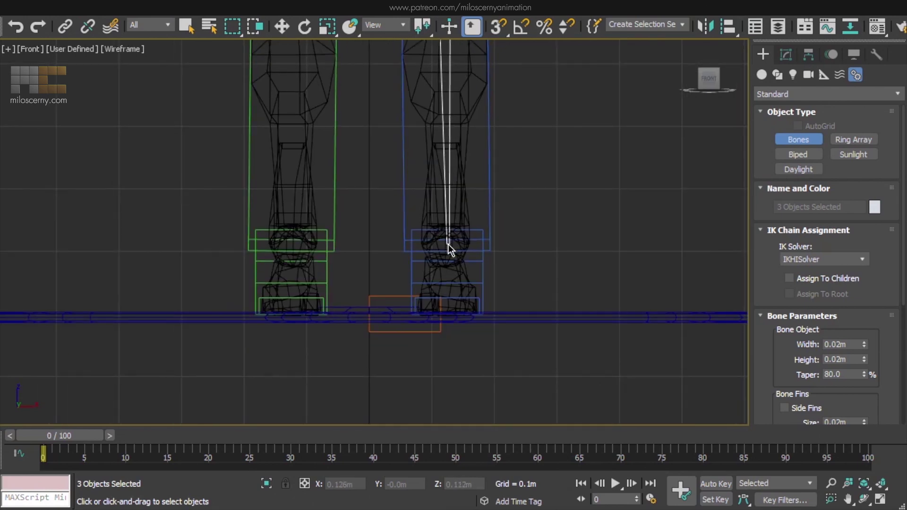
{"action": "left_click", "coordinate": [449, 318]}
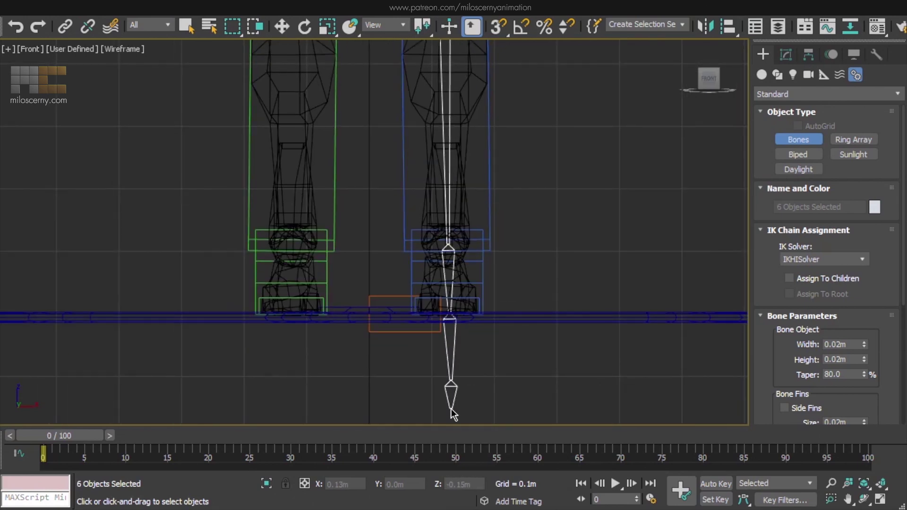
{"action": "left_click", "coordinate": [452, 415]}
{"action": "right_click", "coordinate": [475, 391]}
{"action": "middle_click_drag", "start_coordinate": [652, 178], "coordinate": [639, 178]}
{"action": "right_click", "coordinate": [638, 179]}
{"action": "key", "text": "p"}
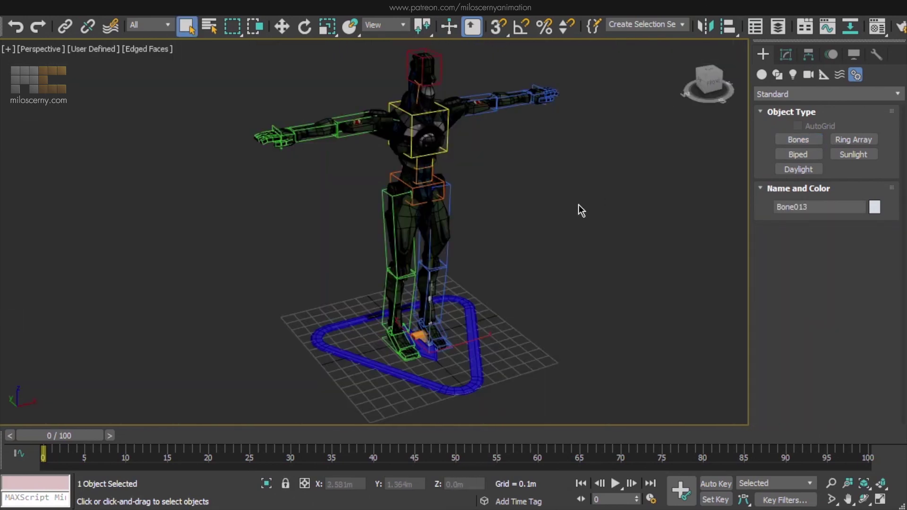
Align the joints of the new foot bones with the matching parts of the left CAT foot.
{"action": "middle_click_drag", "start_coordinate": [533, 340], "coordinate": [508, 260]}
{"action": "scroll", "coordinate": [506, 260], "scroll_direction": "up", "scroll_amount": 5}
{"action": "key", "text": "F3"}
{"action": "left_click", "coordinate": [456, 244]}
{"action": "left_click", "coordinate": [455, 243]}
{"action": "scroll", "coordinate": [553, 249], "scroll_direction": "up", "scroll_amount": 4}
{"action": "key", "text": "alt+a"}
{"action": "left_click", "coordinate": [550, 249]}
{"action": "left_click", "coordinate": [461, 371]}
{"action": "left_click", "coordinate": [492, 254]}
{"action": "middle_click_drag", "start_coordinate": [488, 253], "coordinate": [415, 76], "text": "alt"}
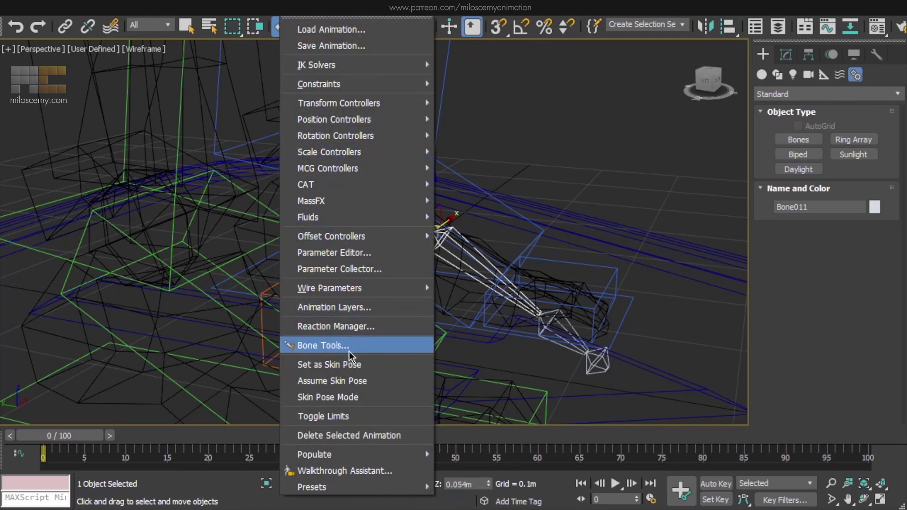
Use Bone Edit Mode from Bone Tools to reposition the left foot's bone joints to fit the foot and toes.
{"action": "left_click", "coordinate": [344, 344]}
{"action": "middle_click_drag", "start_coordinate": [540, 256], "coordinate": [461, 205]}
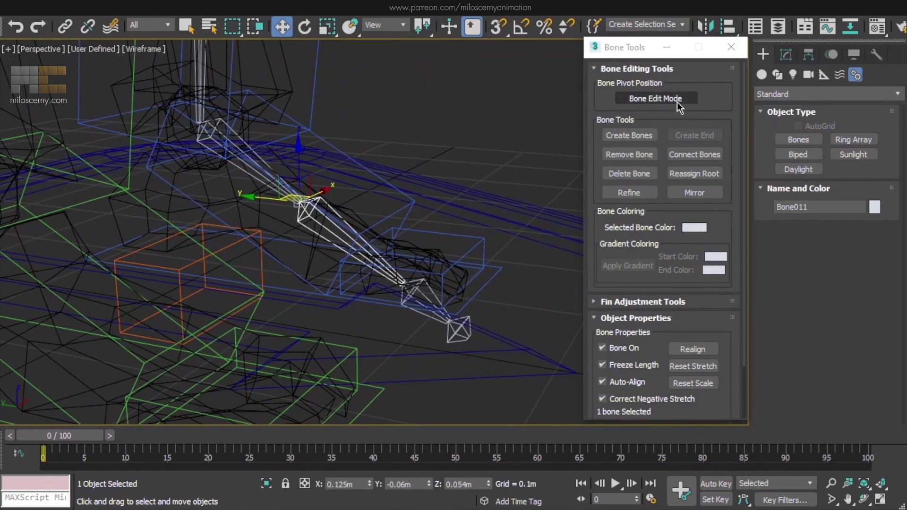
{"action": "left_click", "coordinate": [680, 99]}
{"action": "left_click", "coordinate": [386, 25]}
{"action": "left_click", "coordinate": [376, 74]}
{"action": "left_click_drag", "start_coordinate": [324, 221], "coordinate": [384, 268]}
{"action": "left_click", "coordinate": [418, 294]}
{"action": "left_click_drag", "start_coordinate": [444, 318], "coordinate": [462, 332]}
{"action": "left_click", "coordinate": [461, 331]}
{"action": "left_click_drag", "start_coordinate": [482, 352], "coordinate": [518, 381]}
{"action": "left_click", "coordinate": [662, 100]}
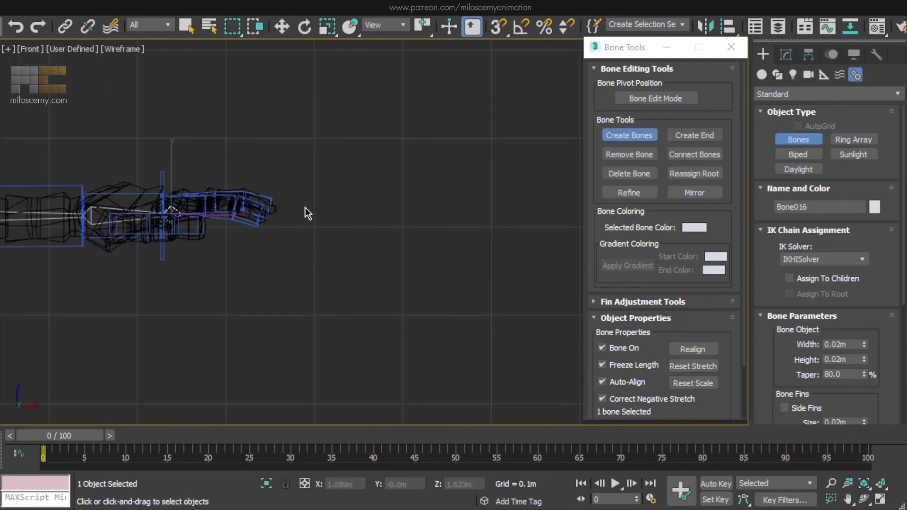
End the left arm's bone chain and copy the finger bones to fit the remaining fingers and thumb.
{"action": "right_click", "coordinate": [366, 213]}
{"action": "right_click", "coordinate": [396, 214]}
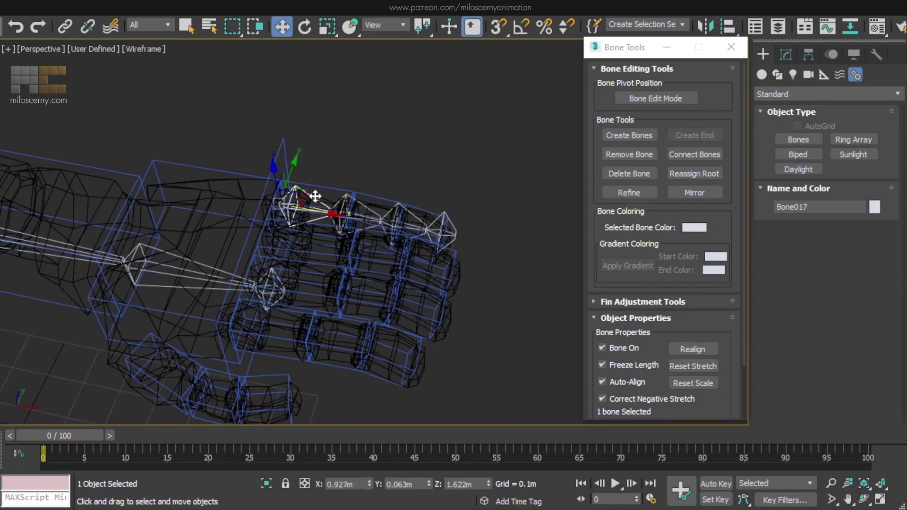
{"action": "left_click", "coordinate": [326, 185]}
{"action": "key", "text": "Return"}
{"action": "middle_click_drag", "start_coordinate": [377, 214], "coordinate": [389, 294], "text": "alt"}
{"action": "left_click_drag", "start_coordinate": [373, 210], "coordinate": [359, 308], "text": "shift"}
{"action": "key", "text": "Return"}
{"action": "key", "text": "Return"}
{"action": "middle_click_drag", "start_coordinate": [361, 326], "coordinate": [413, 220]}
{"action": "left_click_drag", "start_coordinate": [419, 238], "coordinate": [316, 267], "text": "shift"}
{"action": "left_click", "coordinate": [455, 315]}
Select only the standard bones of the left arm and hand and mirror them across the X axis with Y as the flip axis.
{"action": "scroll", "coordinate": [378, 227], "scroll_direction": "down", "scroll_amount": 5}
{"action": "middle_click_drag", "start_coordinate": [378, 226], "coordinate": [350, 161]}
{"action": "scroll", "coordinate": [284, 180], "scroll_direction": "up", "scroll_amount": 4}
{"action": "double_click", "coordinate": [128, 196]}
{"action": "mouse_move", "coordinate": [496, 189]}
{"action": "middle_mouse_down"}
{"action": "mouse_move", "coordinate": [303, 205]}
{"action": "mouse_move", "coordinate": [309, 260]}
{"action": "middle_mouse_up"}
{"action": "left_click_drag", "start_coordinate": [330, 91], "coordinate": [454, 297], "text": "ctrl"}
{"action": "left_click", "coordinate": [257, 186], "text": "alt"}
{"action": "scroll", "coordinate": [296, 243], "scroll_direction": "up", "scroll_amount": 3}
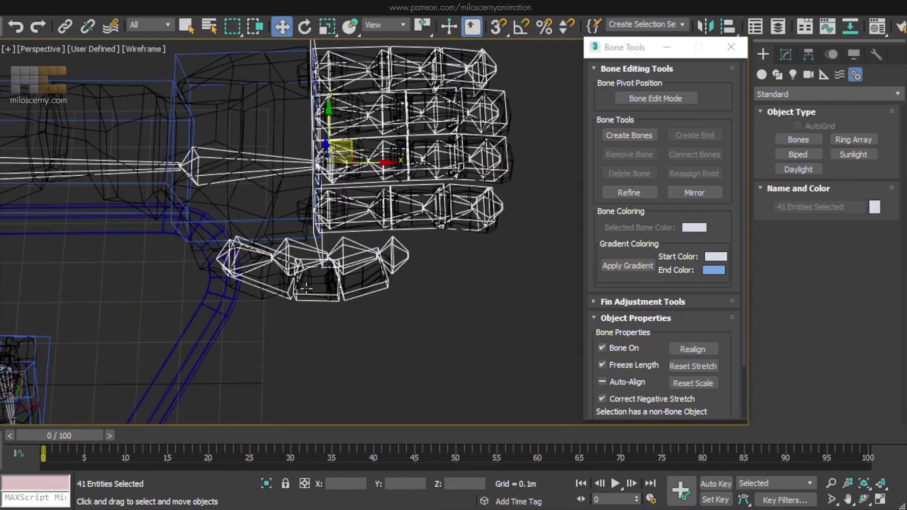
{"action": "left_click", "coordinate": [267, 290], "text": "alt"}
{"action": "left_click", "coordinate": [316, 300], "text": "alt"}
{"action": "left_click", "coordinate": [366, 292], "text": "alt"}
{"action": "left_click", "coordinate": [365, 223], "text": "alt"}
{"action": "left_click", "coordinate": [418, 224], "text": "alt"}
{"action": "left_click", "coordinate": [472, 220], "text": "alt"}
{"action": "left_click", "coordinate": [481, 177], "text": "alt"}
{"action": "left_click", "coordinate": [480, 134], "text": "alt"}
{"action": "left_click", "coordinate": [457, 86], "text": "alt"}
{"action": "left_click", "coordinate": [411, 88], "text": "alt"}
{"action": "left_click", "coordinate": [361, 89], "text": "alt"}
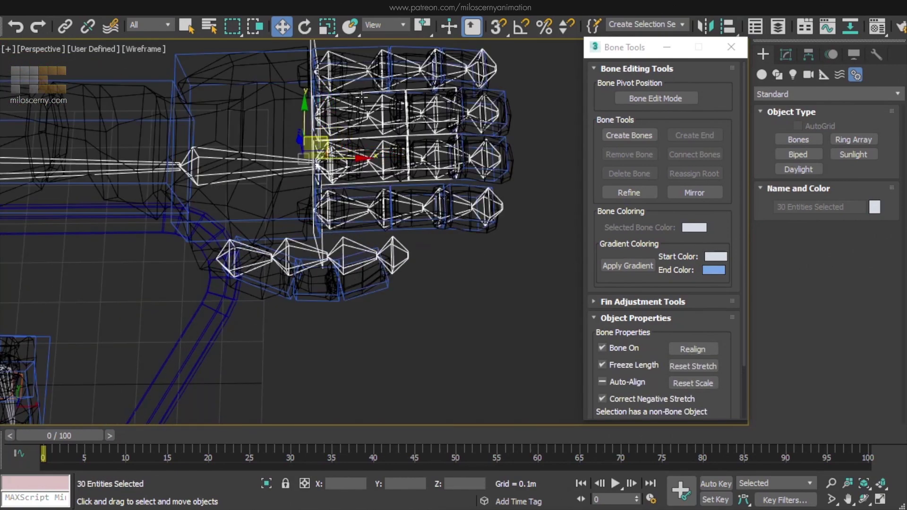
{"action": "left_click", "coordinate": [362, 95], "text": "alt"}
{"action": "scroll", "coordinate": [425, 179], "scroll_direction": "down", "scroll_amount": 8}
{"action": "left_click", "coordinate": [694, 193]}
{"action": "left_click", "coordinate": [448, 270]}
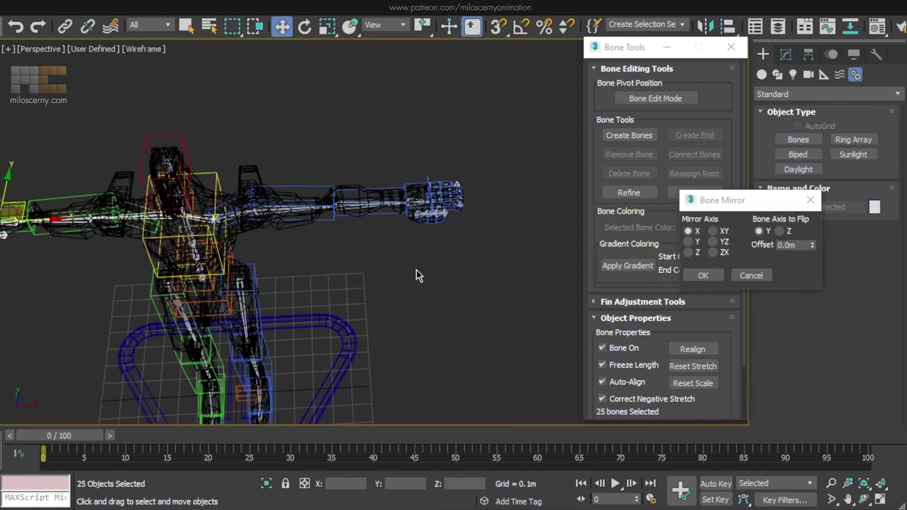
{"action": "left_click", "coordinate": [702, 276]}
{"action": "middle_click_drag", "start_coordinate": [190, 244], "coordinate": [348, 209]}
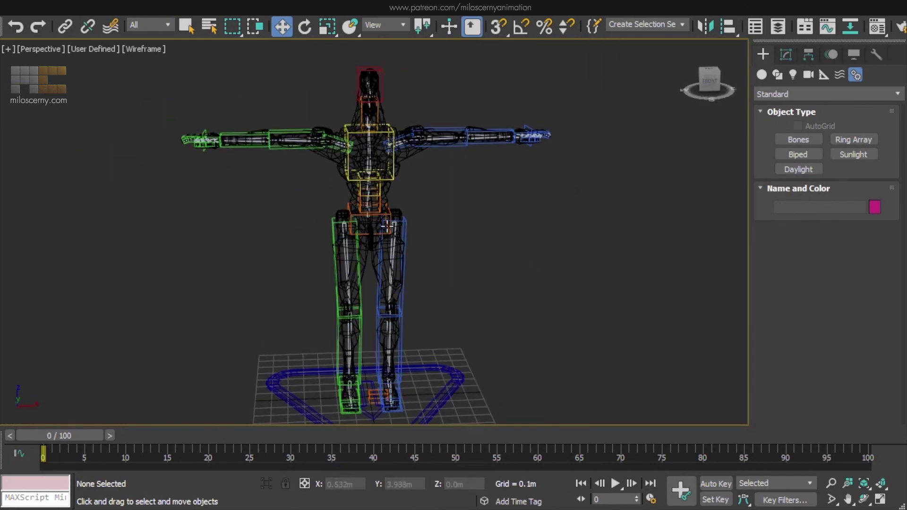
Rename the pelvis bone after its CAT counterpart without the CATRig prefix and continue with the lowest spine bone.
{"action": "scroll", "coordinate": [386, 226], "scroll_direction": "up", "scroll_amount": 8}
{"action": "left_click", "coordinate": [376, 206]}
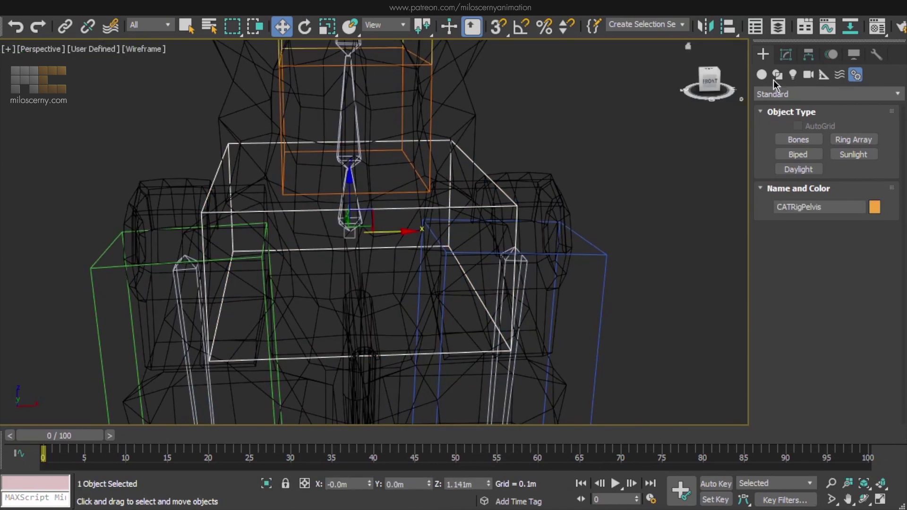
{"action": "left_click", "coordinate": [786, 55]}
{"action": "left_click", "coordinate": [357, 202]}
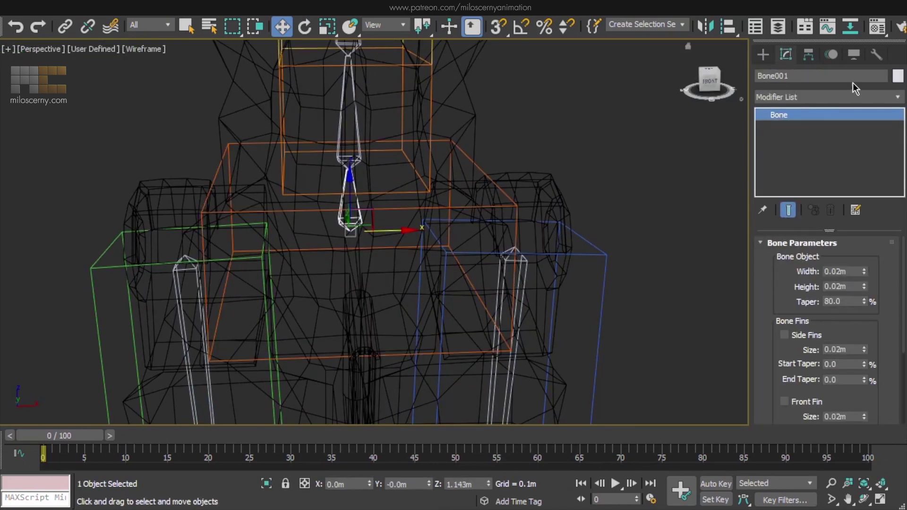
{"action": "left_click", "coordinate": [339, 132]}
Rename the remaining spine, neck and head bones after the matching CAT parts, leaving out the CATRig prefix.
{"action": "middle_click_drag", "start_coordinate": [338, 131], "coordinate": [383, 234]}
{"action": "left_click", "coordinate": [416, 152]}
{"action": "left_click_drag", "start_coordinate": [812, 75], "coordinate": [679, 82]}
{"action": "left_click", "coordinate": [384, 198]}
{"action": "left_click", "coordinate": [417, 208]}
{"action": "middle_click_drag", "start_coordinate": [415, 142], "coordinate": [400, 330]}
{"action": "left_click", "coordinate": [399, 203]}
Rename the left collarbone, upper arm, forearm and palm bones to match the CAT arm's names without the prefix.
{"action": "middle_click_drag", "start_coordinate": [590, 378], "coordinate": [283, 57]}
{"action": "left_click", "coordinate": [328, 175]}
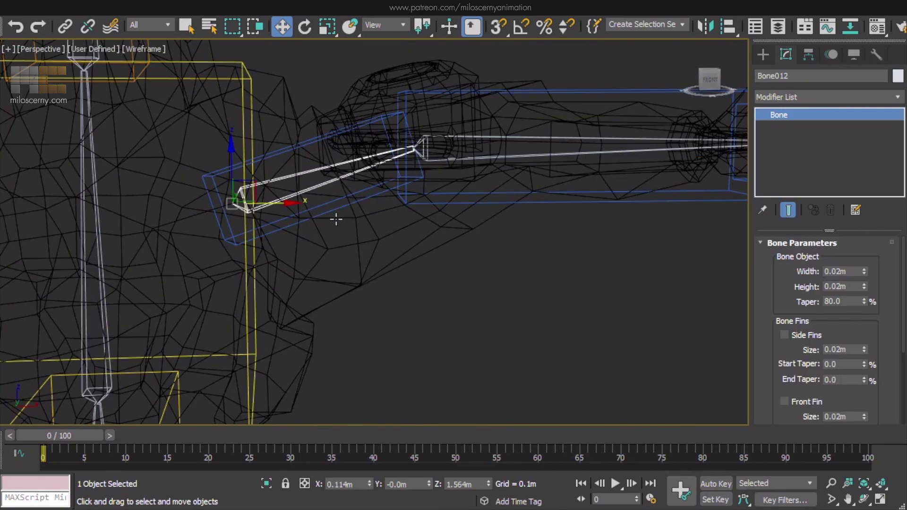
{"action": "left_click", "coordinate": [590, 91]}
{"action": "left_click_drag", "start_coordinate": [784, 76], "coordinate": [838, 74]}
{"action": "middle_click_drag", "start_coordinate": [661, 156], "coordinate": [246, 173]}
{"action": "left_click", "coordinate": [520, 151]}
{"action": "middle_click_drag", "start_coordinate": [661, 189], "coordinate": [293, 198]}
{"action": "left_click", "coordinate": [359, 156]}
{"action": "left_click", "coordinate": [425, 132]}
{"action": "left_click", "coordinate": [567, 125]}
{"action": "left_click_drag", "start_coordinate": [784, 76], "coordinate": [863, 74]}
Rename the left hand's finger bones by their CAT digit numbers, including LArmDigit43.
{"action": "middle_click_drag", "start_coordinate": [614, 189], "coordinate": [463, 193]}
{"action": "left_click", "coordinate": [544, 138]}
{"action": "left_click_drag", "start_coordinate": [783, 76], "coordinate": [840, 76]}
{"action": "left_click", "coordinate": [525, 167]}
{"action": "middle_click_drag", "start_coordinate": [544, 198], "coordinate": [562, 156]}
{"action": "left_click", "coordinate": [340, 247]}
{"action": "left_click", "coordinate": [344, 247]}
{"action": "left_click", "coordinate": [473, 206]}
{"action": "left_click_drag", "start_coordinate": [783, 76], "coordinate": [815, 81]}
{"action": "left_click", "coordinate": [539, 224]}
{"action": "type", "text": "LArmDigit43"}
{"action": "left_click", "coordinate": [640, 226]}
Rename the rest of the left hand's digit bones after the matching CAT digits.
{"action": "middle_click_drag", "start_coordinate": [614, 302], "coordinate": [634, 234]}
{"action": "left_click", "coordinate": [322, 282]}
{"action": "left_click", "coordinate": [444, 276]}
{"action": "left_click", "coordinate": [553, 267]}
{"action": "middle_click_drag", "start_coordinate": [567, 349], "coordinate": [599, 179]}
{"action": "left_click", "coordinate": [354, 222]}
{"action": "left_click", "coordinate": [609, 206]}
{"action": "middle_click_drag", "start_coordinate": [454, 350], "coordinate": [626, 245]}
{"action": "left_click", "coordinate": [348, 243]}
{"action": "left_click", "coordinate": [567, 231]}
{"action": "left_click", "coordinate": [605, 202]}
{"action": "left_click_drag", "start_coordinate": [783, 76], "coordinate": [846, 75]}
Rename the mirrored right arm bones down to the palm after their CAT counterparts.
{"action": "middle_click_drag", "start_coordinate": [331, 189], "coordinate": [571, 227]}
{"action": "left_click", "coordinate": [503, 201]}
{"action": "left_click_drag", "start_coordinate": [782, 76], "coordinate": [815, 76]}
{"action": "middle_click_drag", "start_coordinate": [189, 237], "coordinate": [661, 213]}
{"action": "left_click", "coordinate": [483, 237]}
{"action": "left_click_drag", "start_coordinate": [783, 76], "coordinate": [807, 75]}
{"action": "left_click", "coordinate": [543, 141]}
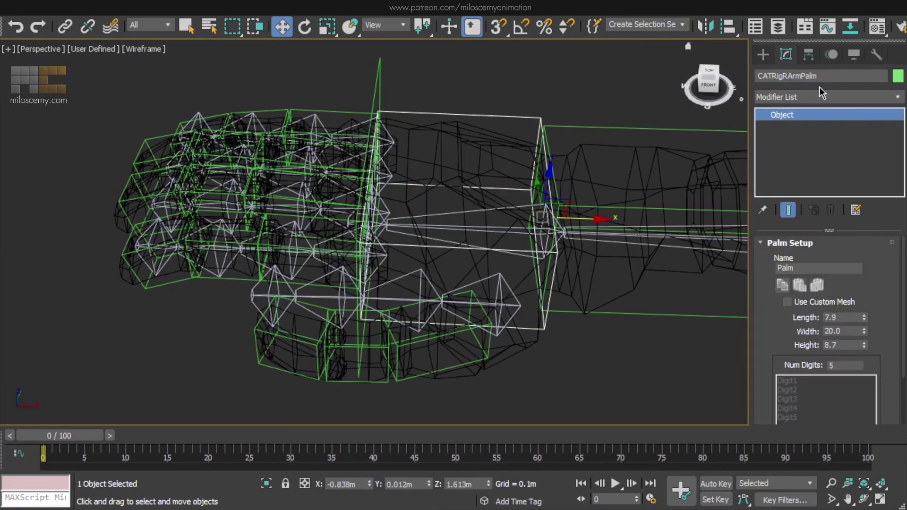
{"action": "left_click", "coordinate": [510, 208]}
Rename the bones of the right hand's outermost finger opposite the thumb and delete its end bone.
{"action": "middle_click_drag", "start_coordinate": [345, 224], "coordinate": [468, 317]}
{"action": "left_click", "coordinate": [454, 150]}
{"action": "left_click_drag", "start_coordinate": [783, 75], "coordinate": [817, 96]}
{"action": "left_click", "coordinate": [502, 109]}
{"action": "left_click", "coordinate": [402, 122]}
{"action": "left_click", "coordinate": [304, 123]}
{"action": "left_click", "coordinate": [217, 118]}
{"action": "key", "text": "Delete"}
Rename the bones of the right hand's other fingers to match the CAT digits and delete their end bones.
{"action": "left_click", "coordinate": [516, 193]}
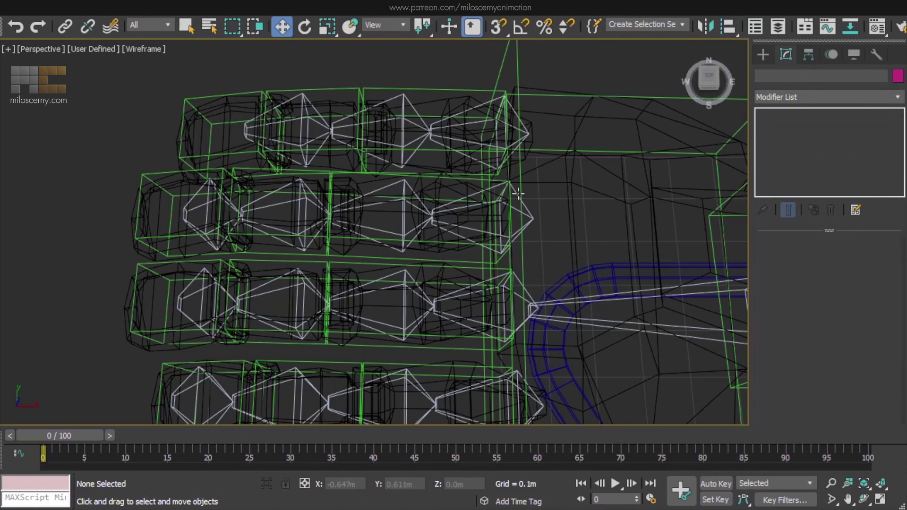
{"action": "left_click", "coordinate": [302, 208]}
{"action": "left_click", "coordinate": [189, 207]}
{"action": "key", "text": "Page_Down"}
{"action": "key", "text": "z"}
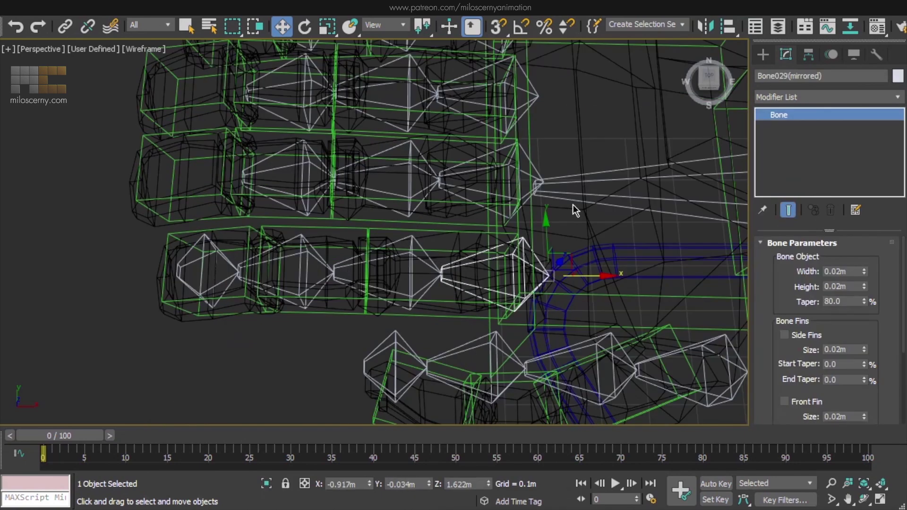
{"action": "key", "text": "Page_Down"}
{"action": "key", "text": "z"}
{"action": "left_click", "coordinate": [243, 232]}
{"action": "key", "text": "Delete"}
Rename the remaining right-side bones after the matching CAT parts.
{"action": "left_click", "coordinate": [465, 163]}
{"action": "scroll", "coordinate": [467, 204], "scroll_direction": "up", "scroll_amount": 3}
{"action": "left_click", "coordinate": [449, 189]}
{"action": "left_click", "coordinate": [465, 212]}
{"action": "scroll", "coordinate": [555, 325], "scroll_direction": "up", "scroll_amount": 3}
{"action": "left_click", "coordinate": [555, 328]}
{"action": "left_click", "coordinate": [473, 309]}
{"action": "left_click", "coordinate": [226, 314]}
{"action": "left_click", "coordinate": [166, 310]}
{"action": "left_click", "coordinate": [231, 255]}
{"action": "middle_click_drag", "start_coordinate": [236, 118], "coordinate": [380, 326]}
{"action": "left_click", "coordinate": [416, 213]}
{"action": "left_click_drag", "start_coordinate": [783, 76], "coordinate": [794, 109]}
{"action": "left_click", "coordinate": [520, 268]}
{"action": "key", "text": "z"}
{"action": "key", "text": "F3"}
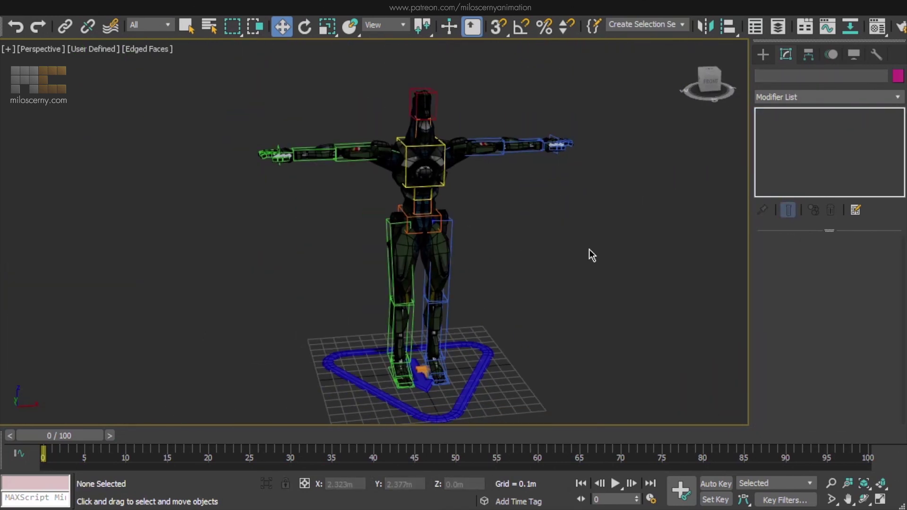
{"action": "key", "text": "F3"}
Select the left and right collarbone bones and link them to the chest bone of the spine.
{"action": "scroll", "coordinate": [455, 177], "scroll_direction": "up", "scroll_amount": 8}
{"action": "mouse_move", "coordinate": [433, 164]}
{"action": "middle_mouse_down"}
{"action": "mouse_move", "coordinate": [401, 149]}
{"action": "mouse_move", "coordinate": [436, 155]}
{"action": "middle_mouse_up"}
{"action": "left_click", "coordinate": [401, 149]}
{"action": "left_click", "coordinate": [405, 149]}
{"action": "scroll", "coordinate": [258, 162], "scroll_direction": "up", "scroll_amount": 5}
{"action": "left_click", "coordinate": [248, 145], "text": "ctrl"}
{"action": "middle_click_drag", "start_coordinate": [335, 191], "coordinate": [316, 177]}
{"action": "left_click", "coordinate": [67, 32]}
{"action": "middle_click_drag", "start_coordinate": [608, 239], "coordinate": [517, 213]}
{"action": "middle_click_drag", "start_coordinate": [517, 213], "coordinate": [521, 197], "text": "alt"}
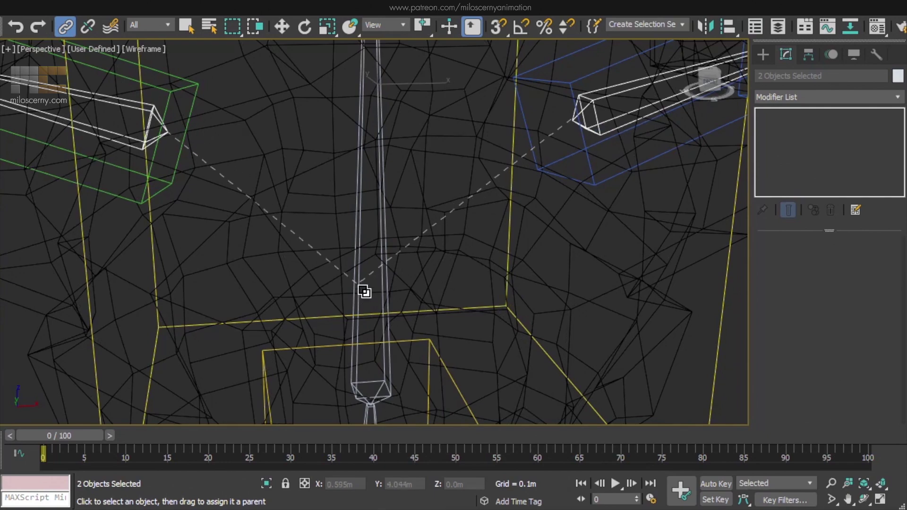
{"action": "left_click_drag", "start_coordinate": [365, 291], "coordinate": [364, 292]}
Select both thigh bones and link them to the pelvis bone.
{"action": "scroll", "coordinate": [364, 292], "scroll_direction": "down", "scroll_amount": 4}
{"action": "middle_click_drag", "start_coordinate": [551, 280], "coordinate": [501, 146]}
{"action": "left_click", "coordinate": [380, 248]}
{"action": "scroll", "coordinate": [246, 245], "scroll_direction": "up", "scroll_amount": 3}
{"action": "left_click", "coordinate": [150, 206], "text": "ctrl"}
{"action": "scroll", "coordinate": [531, 215], "scroll_direction": "up", "scroll_amount": 3}
{"action": "middle_click_drag", "start_coordinate": [532, 215], "coordinate": [599, 286]}
{"action": "left_click_drag", "start_coordinate": [325, 173], "coordinate": [324, 173]}
{"action": "scroll", "coordinate": [324, 172], "scroll_direction": "down", "scroll_amount": 5}
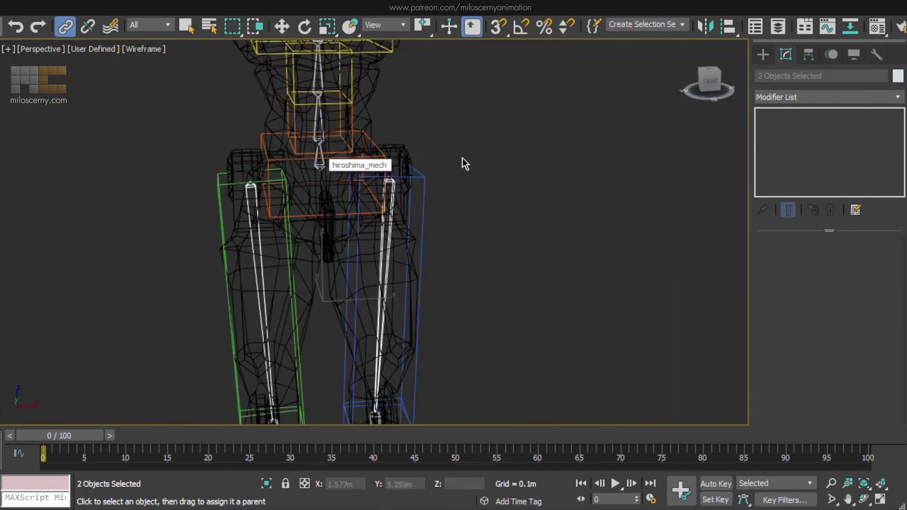
Link the first bones of the left hand's four fingers and thumb to the left palm bone.
{"action": "middle_click_drag", "start_coordinate": [484, 152], "coordinate": [464, 333], "text": "alt"}
{"action": "scroll", "coordinate": [478, 312], "scroll_direction": "up", "scroll_amount": 7}
{"action": "middle_click_drag", "start_coordinate": [429, 237], "coordinate": [496, 199], "text": "alt"}
{"action": "key", "text": "w"}
{"action": "left_click", "coordinate": [492, 261]}
{"action": "middle_click_drag", "start_coordinate": [492, 262], "coordinate": [492, 194]}
{"action": "scroll", "coordinate": [492, 201], "scroll_direction": "up", "scroll_amount": 3}
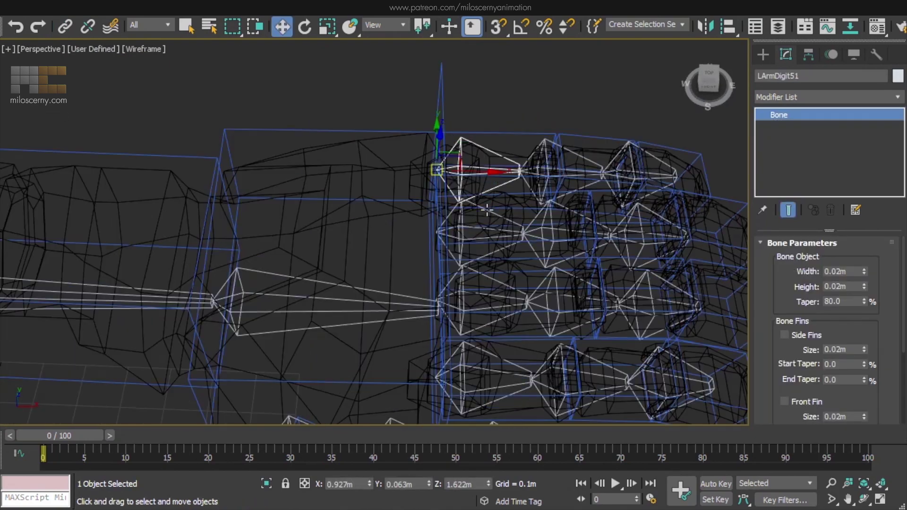
{"action": "left_click", "coordinate": [515, 222], "text": "ctrl"}
{"action": "left_click", "coordinate": [521, 296], "text": "ctrl"}
{"action": "left_click", "coordinate": [521, 367], "text": "ctrl"}
{"action": "middle_click_drag", "start_coordinate": [515, 371], "coordinate": [551, 254]}
{"action": "left_click", "coordinate": [344, 285], "text": "ctrl"}
{"action": "middle_click_drag", "start_coordinate": [399, 261], "coordinate": [484, 259]}
{"action": "left_click", "coordinate": [65, 29]}
{"action": "left_click_drag", "start_coordinate": [401, 210], "coordinate": [400, 210]}
{"action": "scroll", "coordinate": [391, 223], "scroll_direction": "down", "scroll_amount": 6}
{"action": "middle_click_drag", "start_coordinate": [198, 189], "coordinate": [381, 176]}
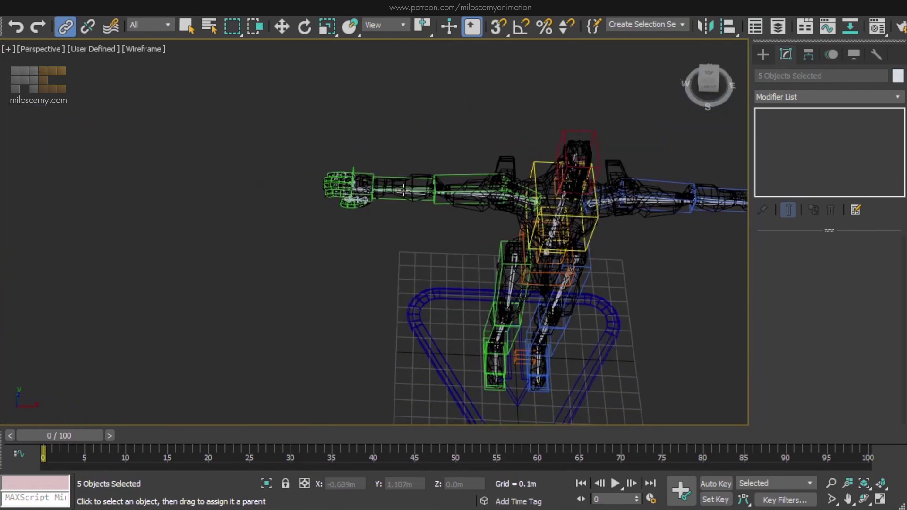
Link the first bones of the right hand's four fingers and thumb to the right palm bone.
{"action": "scroll", "coordinate": [365, 128], "scroll_direction": "up", "scroll_amount": 6}
{"action": "middle_click_drag", "start_coordinate": [255, 176], "coordinate": [367, 171]}
{"action": "left_click", "coordinate": [363, 126]}
{"action": "left_click", "coordinate": [368, 93], "text": "ctrl"}
{"action": "left_click", "coordinate": [355, 266], "text": "ctrl"}
{"action": "left_click", "coordinate": [341, 350], "text": "ctrl"}
{"action": "middle_click_drag", "start_coordinate": [409, 362], "coordinate": [361, 256]}
{"action": "left_click", "coordinate": [533, 359], "text": "ctrl"}
{"action": "left_click_drag", "start_coordinate": [515, 222], "coordinate": [518, 223]}
{"action": "scroll", "coordinate": [520, 223], "scroll_direction": "down", "scroll_amount": 9}
{"action": "key", "text": "w"}
Examine the hierarchies of the new bones and the CAT rig in Schematic View.
{"action": "middle_click_drag", "start_coordinate": [591, 279], "coordinate": [437, 265]}
{"action": "left_click", "coordinate": [368, 10]}
{"action": "left_click", "coordinate": [385, 114]}
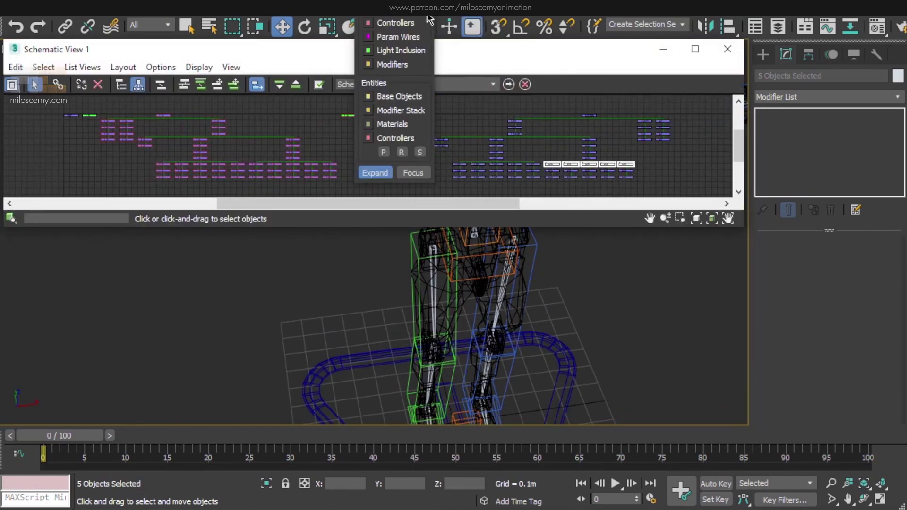
{"action": "left_click_drag", "start_coordinate": [441, 104], "coordinate": [678, 223]}
{"action": "left_click_drag", "start_coordinate": [117, 114], "coordinate": [342, 188]}
{"action": "left_click", "coordinate": [416, 175]}
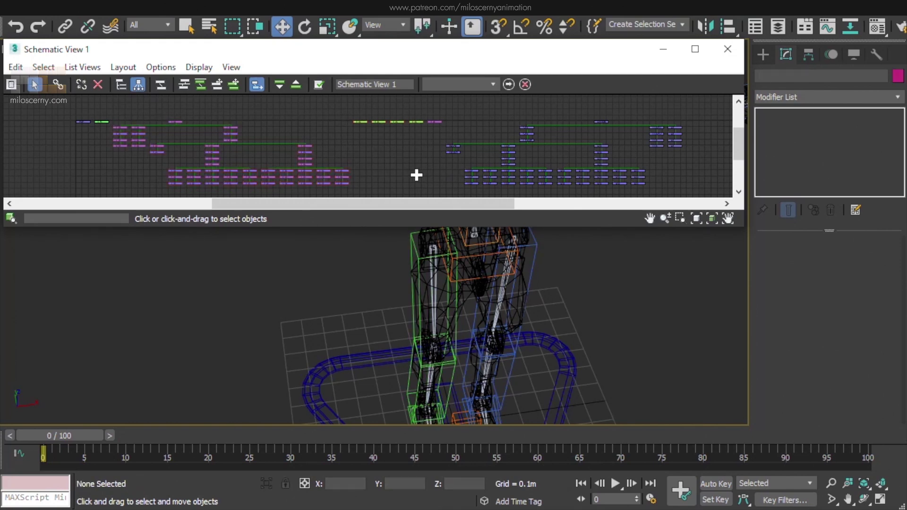
{"action": "left_click", "coordinate": [727, 49]}
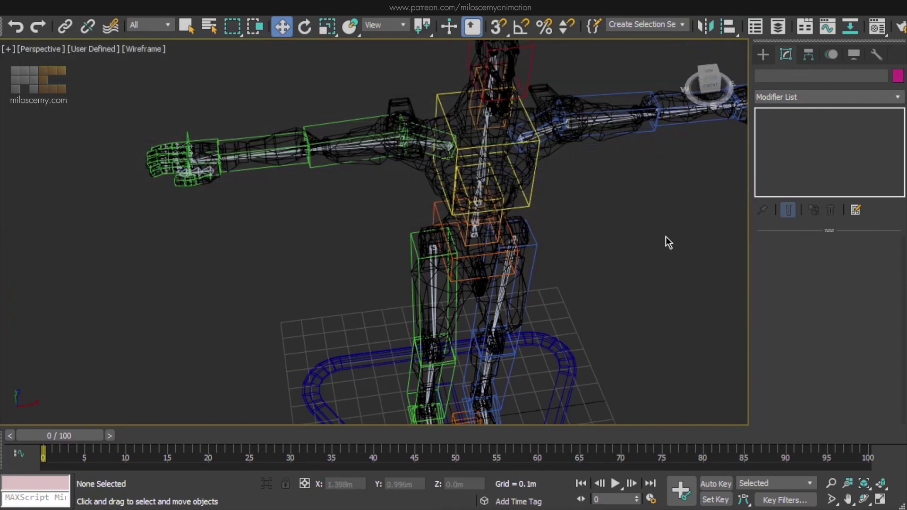
Draw a single horizontal bone in the front view, starting at the origin between the feet.
{"action": "key", "text": "q"}
{"action": "left_click", "coordinate": [763, 56]}
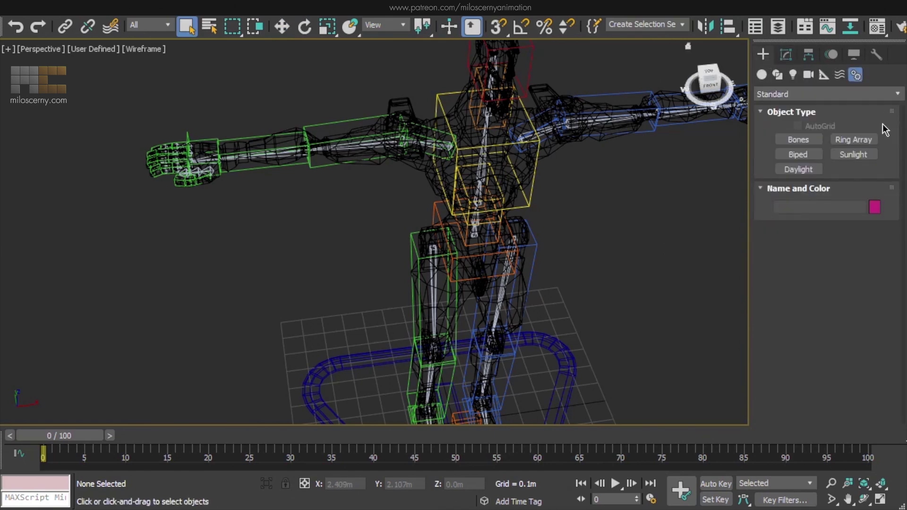
{"action": "left_click", "coordinate": [798, 140]}
{"action": "key", "text": "f"}
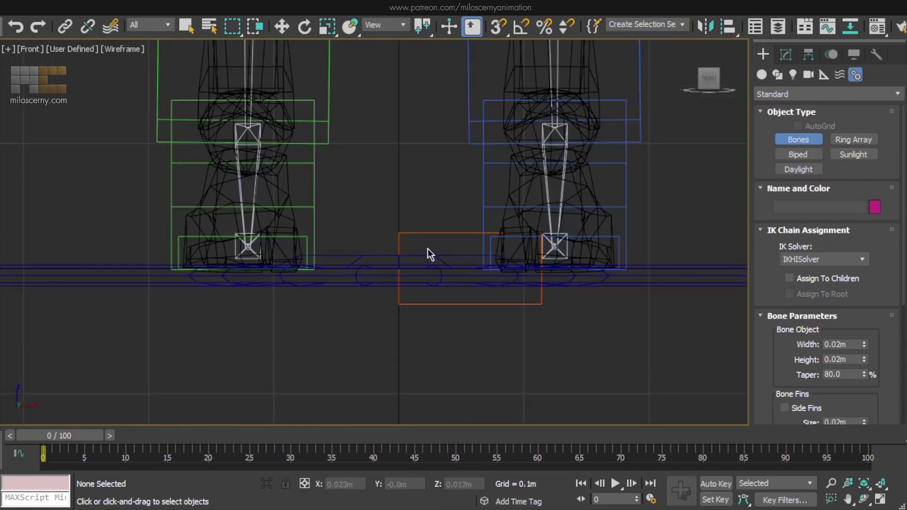
{"action": "scroll", "coordinate": [417, 250], "scroll_direction": "up", "scroll_amount": 2}
{"action": "left_click", "coordinate": [399, 246]}
{"action": "left_click", "coordinate": [613, 244]}
{"action": "right_click", "coordinate": [678, 193]}
{"action": "scroll", "coordinate": [453, 201], "scroll_direction": "down", "scroll_amount": 2}
Rename the horizontal bone at the origin as Root and delete the small end bone at its tip.
{"action": "key", "text": "w"}
{"action": "left_click", "coordinate": [461, 225]}
{"action": "key", "text": "p"}
{"action": "key", "text": "z"}
{"action": "left_click", "coordinate": [785, 55]}
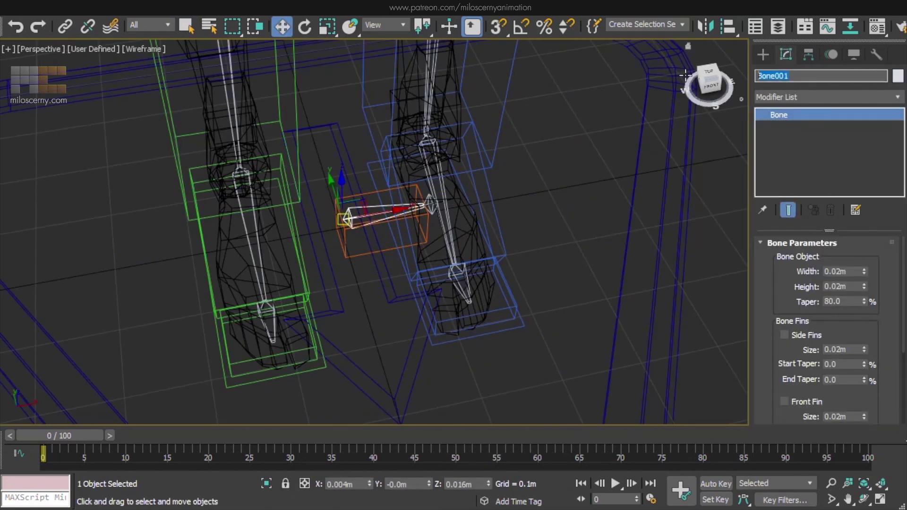
{"action": "scroll", "coordinate": [413, 202], "scroll_direction": "up", "scroll_amount": 3}
{"action": "left_click", "coordinate": [495, 241]}
{"action": "scroll", "coordinate": [382, 221], "scroll_direction": "down", "scroll_amount": 3}
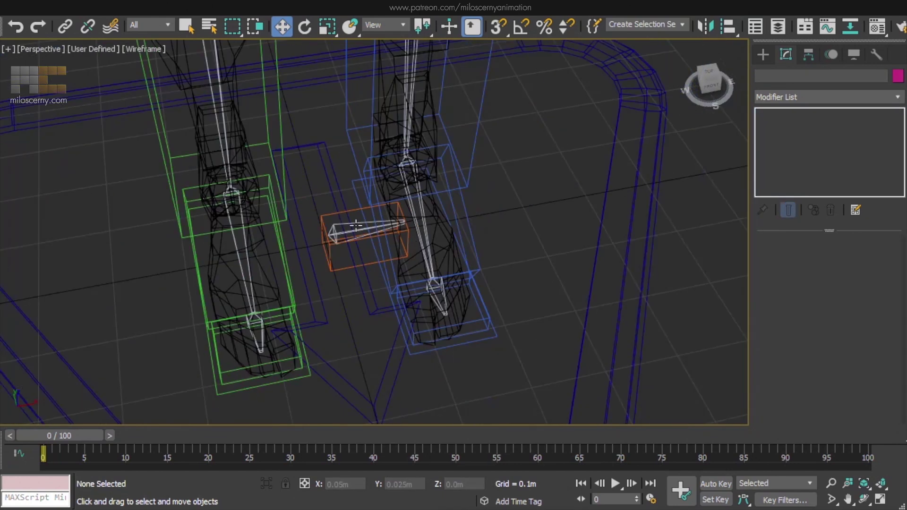
{"action": "left_click", "coordinate": [357, 227]}
{"action": "scroll", "coordinate": [445, 292], "scroll_direction": "down", "scroll_amount": 2}
{"action": "middle_click_drag", "start_coordinate": [512, 206], "coordinate": [497, 169], "text": "alt"}
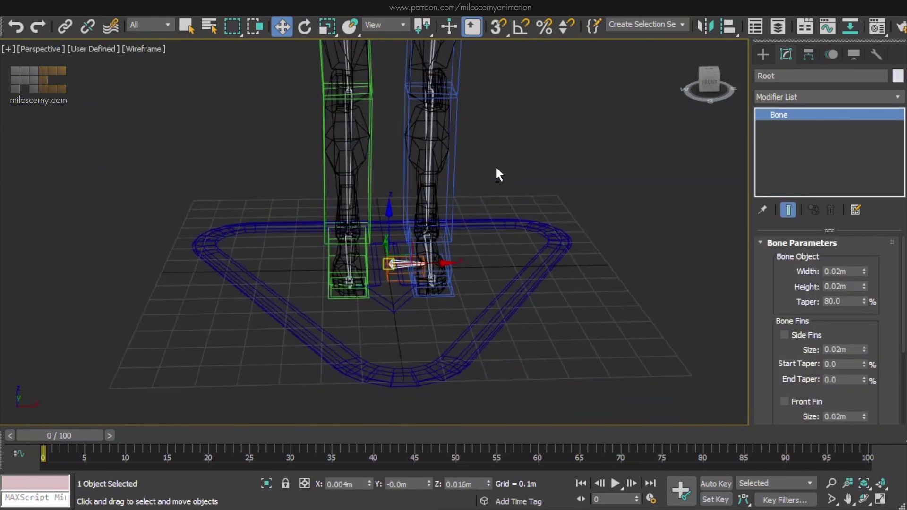
Hide the rig and model layers to view the new bones on their own.
{"action": "left_click", "coordinate": [779, 27]}
{"action": "left_click", "coordinate": [65, 241]}
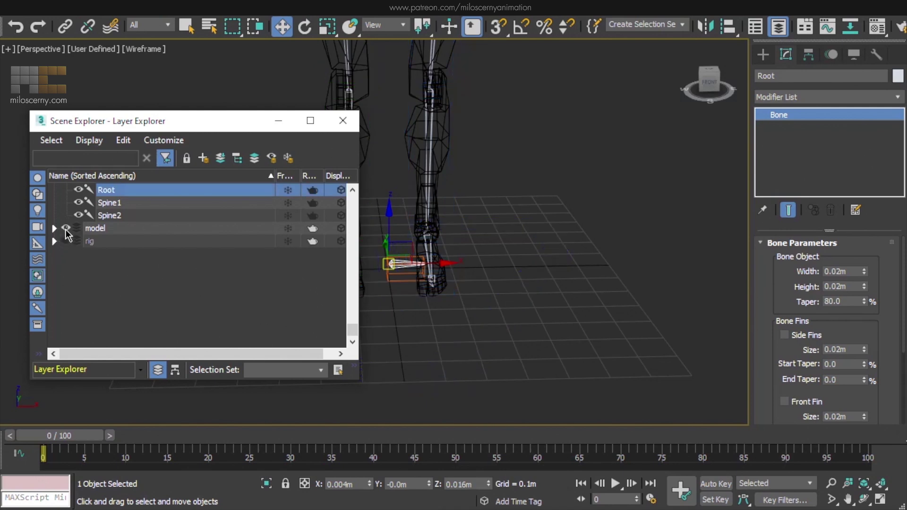
{"action": "left_click", "coordinate": [66, 228]}
{"action": "middle_click_drag", "start_coordinate": [504, 200], "coordinate": [572, 264]}
{"action": "scroll", "coordinate": [567, 313], "scroll_direction": "down", "scroll_amount": 3}
{"action": "left_click", "coordinate": [501, 130]}
Examine how the new bones sit inside the CAT rig across the whole body.
{"action": "left_click", "coordinate": [64, 26]}
{"action": "scroll", "coordinate": [519, 178], "scroll_direction": "up", "scroll_amount": 3}
{"action": "middle_click_drag", "start_coordinate": [484, 129], "coordinate": [488, 67]}
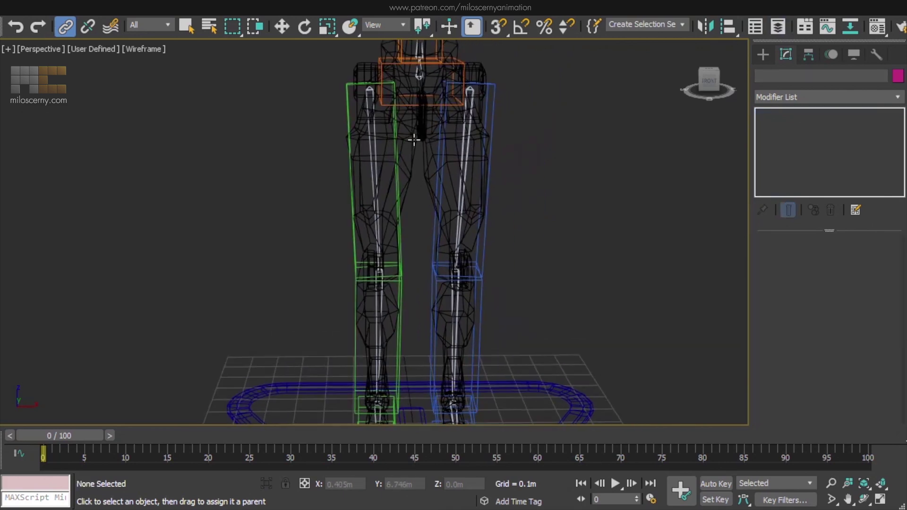
{"action": "scroll", "coordinate": [413, 140], "scroll_direction": "down", "scroll_amount": 3}
{"action": "key", "text": "w"}
{"action": "left_click", "coordinate": [359, 11]}
{"action": "left_click", "coordinate": [407, 114]}
{"action": "left_click", "coordinate": [419, 16]}
{"action": "left_click_drag", "start_coordinate": [513, 226], "coordinate": [509, 389]}
{"action": "middle_click_drag", "start_coordinate": [570, 157], "coordinate": [418, 258]}
{"action": "scroll", "coordinate": [530, 185], "scroll_direction": "up", "scroll_amount": 4}
{"action": "scroll", "coordinate": [418, 258], "scroll_direction": "up", "scroll_amount": 3}
{"action": "left_click", "coordinate": [464, 166]}
{"action": "scroll", "coordinate": [301, 221], "scroll_direction": "down", "scroll_amount": 3}
{"action": "middle_click_drag", "start_coordinate": [298, 222], "coordinate": [28, 180]}
{"action": "scroll", "coordinate": [496, 157], "scroll_direction": "down", "scroll_amount": 1}
{"action": "scroll", "coordinate": [239, 159], "scroll_direction": "up", "scroll_amount": 3}
{"action": "left_click", "coordinate": [345, 138]}
{"action": "scroll", "coordinate": [29, 179], "scroll_direction": "down", "scroll_amount": 1}
{"action": "left_click", "coordinate": [624, 179]}
{"action": "middle_click_drag", "start_coordinate": [166, 212], "coordinate": [290, 197]}
{"action": "scroll", "coordinate": [302, 197], "scroll_direction": "down", "scroll_amount": 2}
{"action": "middle_click_drag", "start_coordinate": [636, 212], "coordinate": [381, 197]}
{"action": "scroll", "coordinate": [381, 197], "scroll_direction": "down", "scroll_amount": 1}
{"action": "left_click", "coordinate": [728, 50]}
{"action": "left_click", "coordinate": [614, 167]}
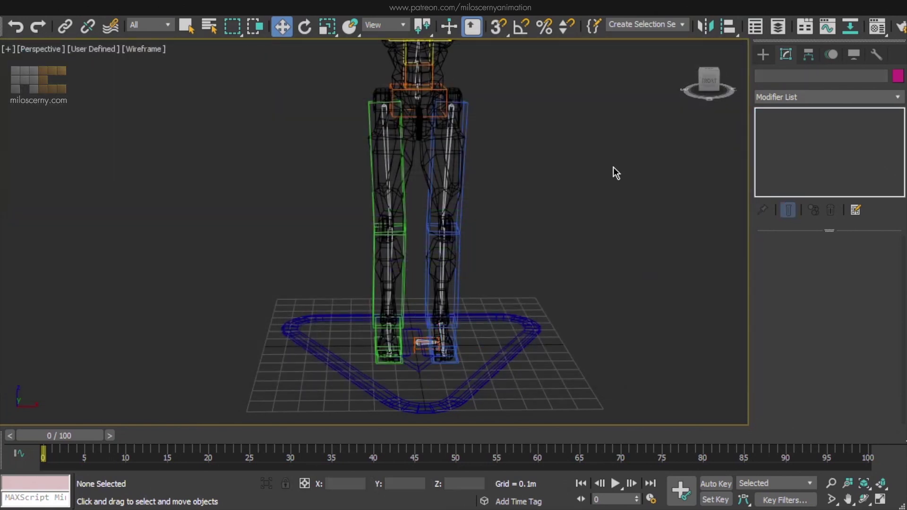
Select the Pelvis bone and assign a Position List controller to its position track.
{"action": "key", "text": "q"}
{"action": "scroll", "coordinate": [402, 137], "scroll_direction": "up", "scroll_amount": 10}
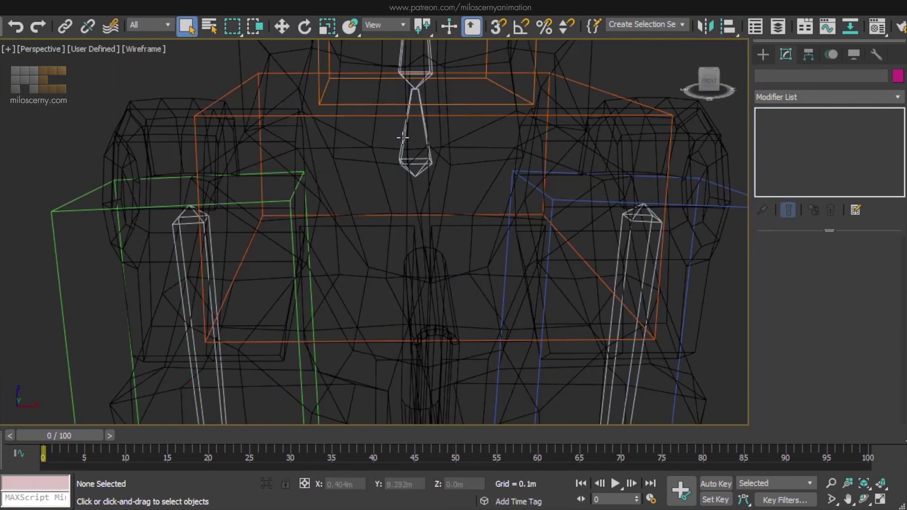
{"action": "left_click", "coordinate": [400, 139]}
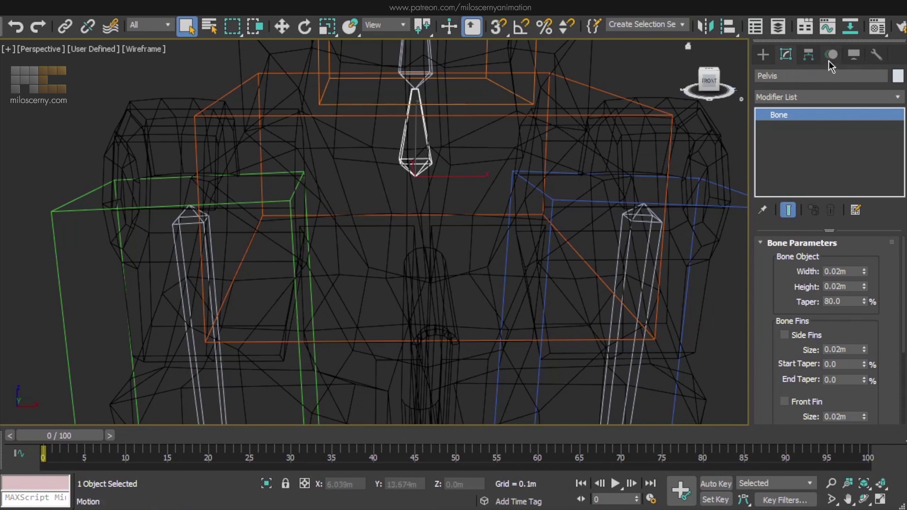
{"action": "left_click", "coordinate": [830, 55]}
{"action": "left_click", "coordinate": [764, 153]}
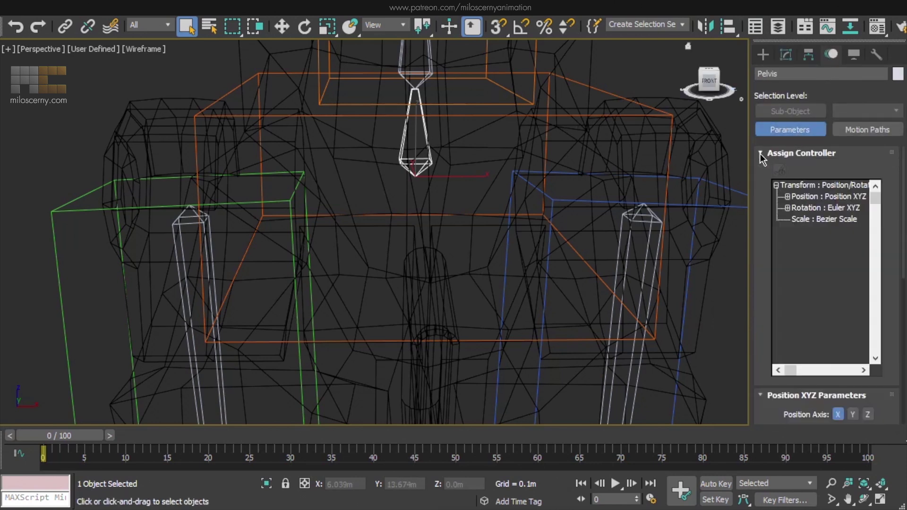
{"action": "left_click", "coordinate": [786, 195]}
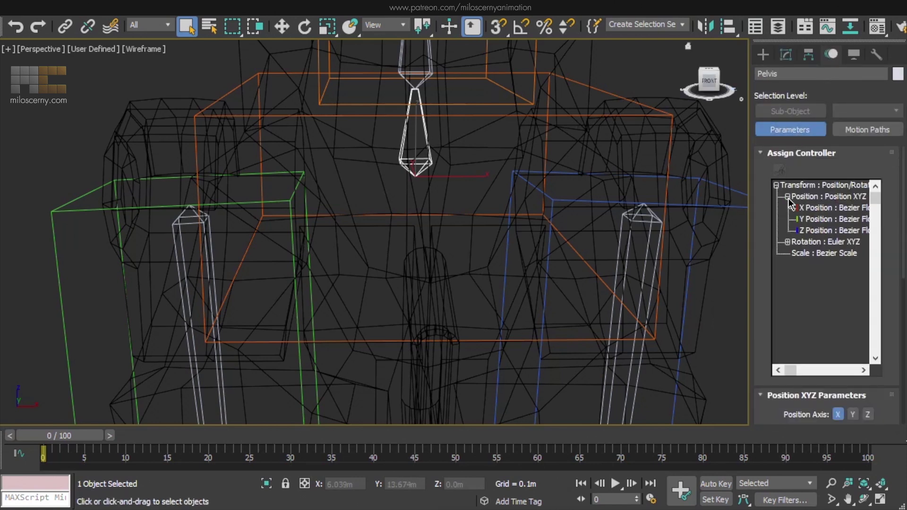
{"action": "left_click", "coordinate": [809, 198]}
{"action": "left_click", "coordinate": [780, 171]}
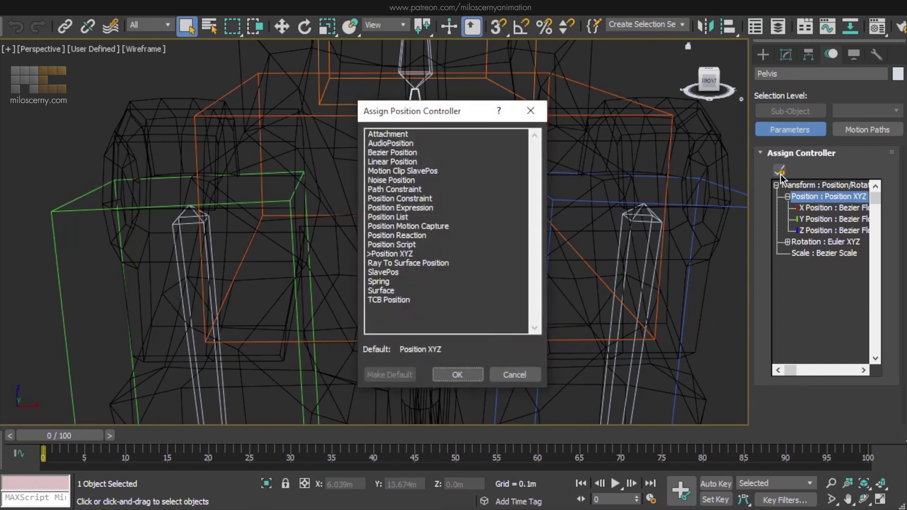
{"action": "left_click", "coordinate": [397, 218]}
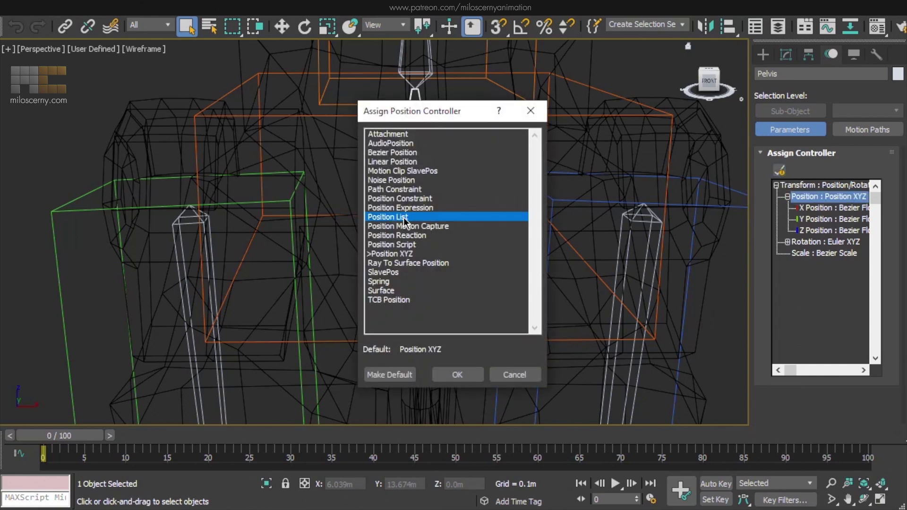
{"action": "left_click", "coordinate": [455, 374]}
Add a Position Constraint in the available slot of the Pelvis position list and make it the active layer.
{"action": "left_click", "coordinate": [787, 197]}
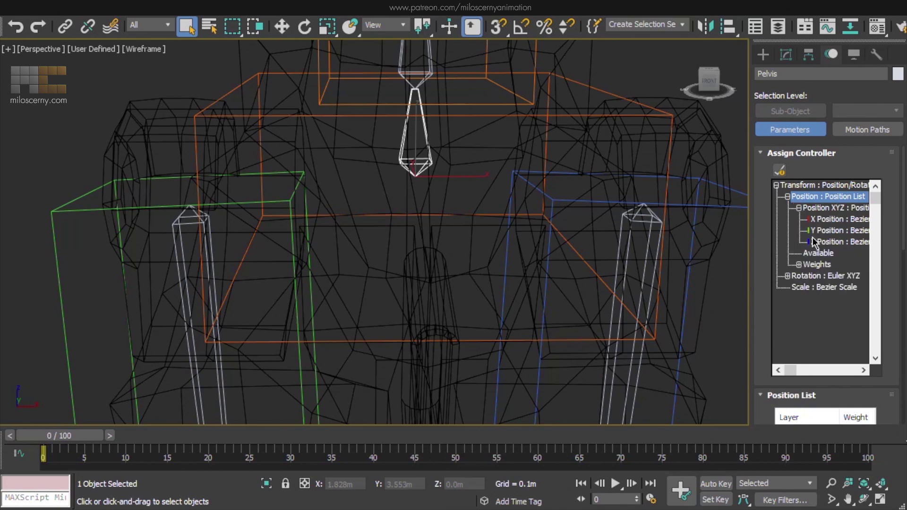
{"action": "left_click", "coordinate": [821, 255]}
{"action": "left_click", "coordinate": [780, 171]}
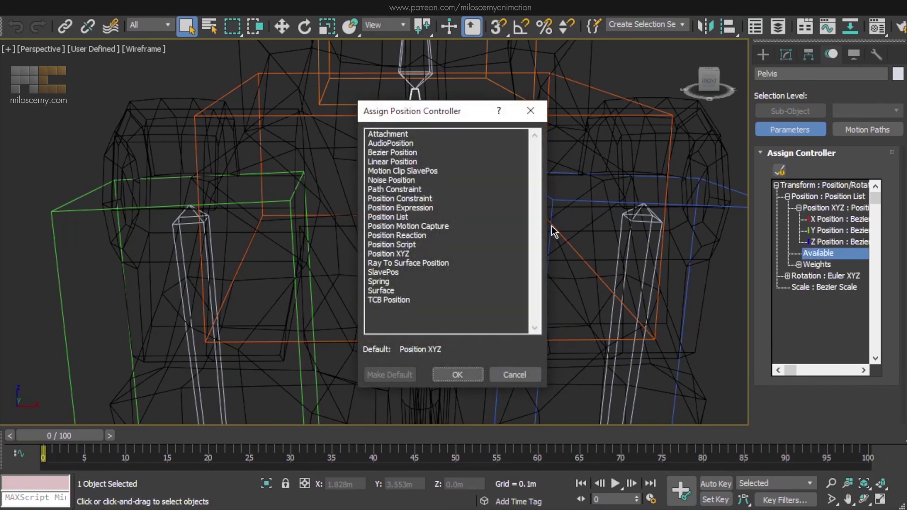
{"action": "double_click", "coordinate": [405, 200]}
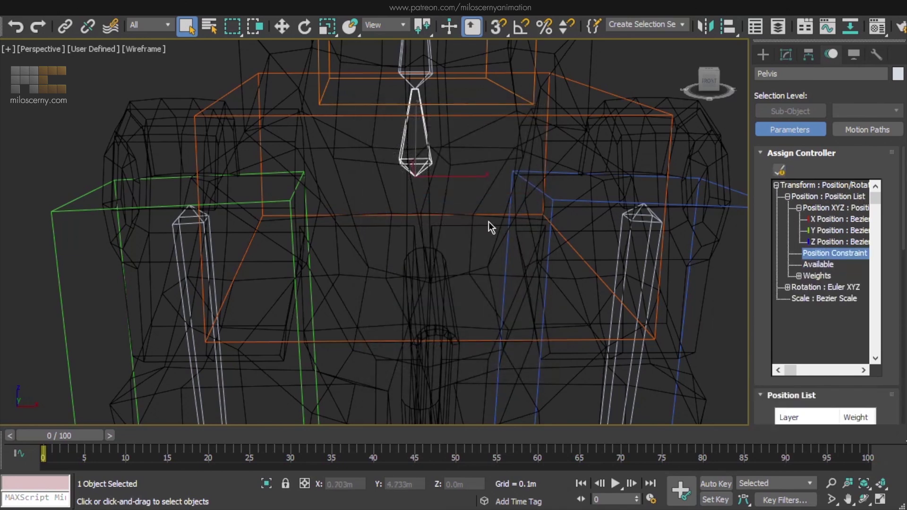
{"action": "scroll", "coordinate": [763, 330], "scroll_direction": "down", "scroll_amount": 5}
{"action": "left_click", "coordinate": [819, 286]}
{"action": "left_click", "coordinate": [795, 345]}
Add CATRigPelvis as the target of the Pelvis bone's Position Constraint.
{"action": "left_click_drag", "start_coordinate": [761, 350], "coordinate": [760, 173]}
{"action": "left_click", "coordinate": [832, 269]}
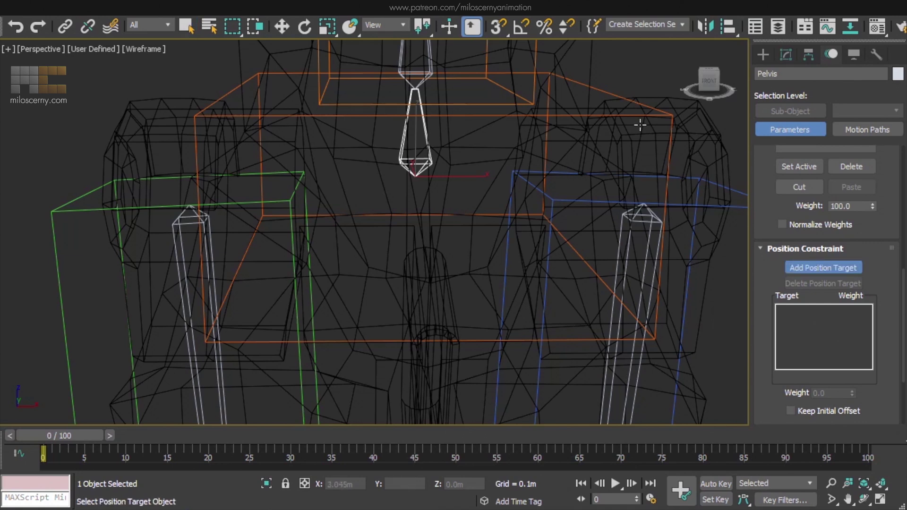
{"action": "left_click", "coordinate": [598, 89]}
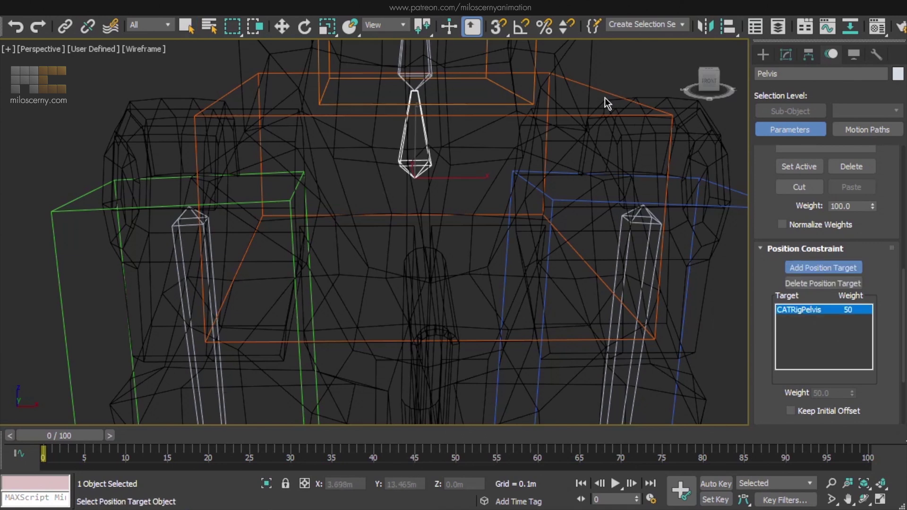
{"action": "left_click", "coordinate": [818, 271]}
Assign a Rotation List controller to the Pelvis bone's rotation track.
{"action": "left_click_drag", "start_coordinate": [763, 174], "coordinate": [757, 323]}
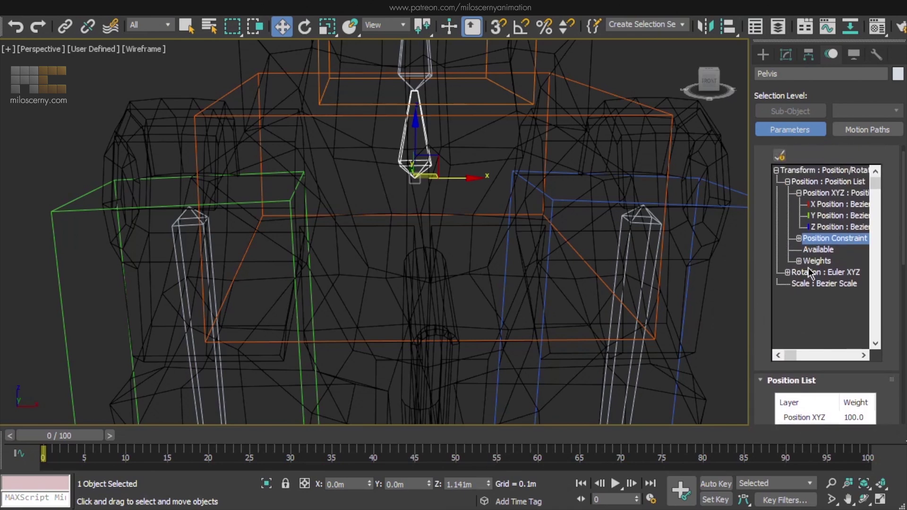
{"action": "left_click", "coordinate": [809, 266]}
{"action": "left_click", "coordinate": [818, 274]}
{"action": "left_click", "coordinate": [779, 156]}
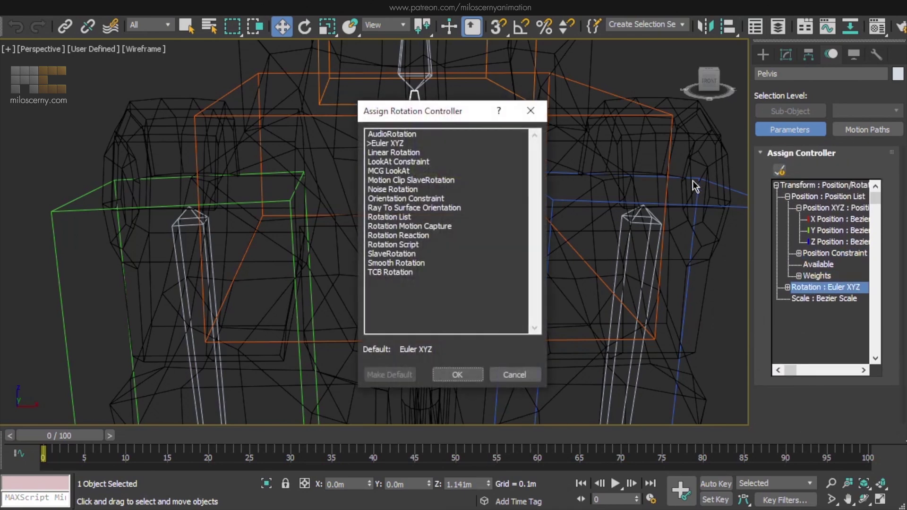
{"action": "double_click", "coordinate": [422, 218]}
Add an Orientation Constraint in the available slot of the Pelvis rotation list and make it the active layer.
{"action": "left_click", "coordinate": [788, 287]}
{"action": "left_click", "coordinate": [827, 311]}
{"action": "left_click", "coordinate": [779, 170]}
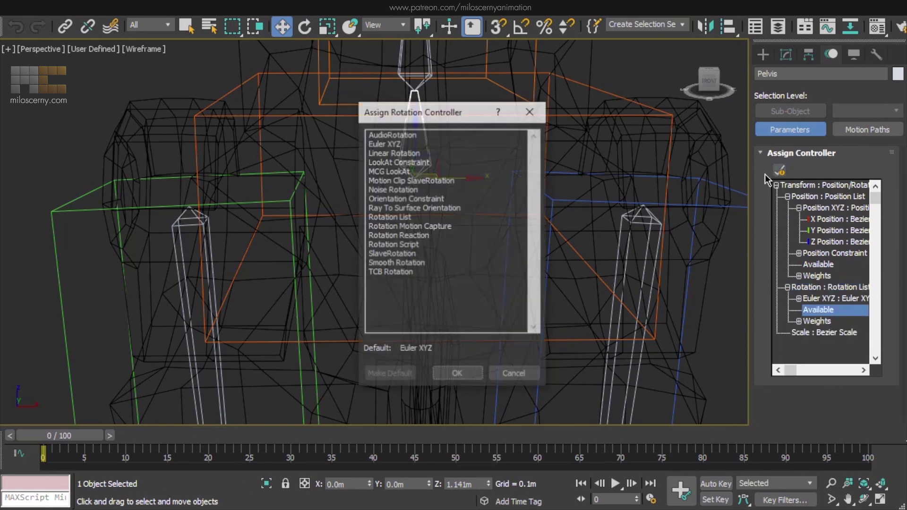
{"action": "left_click", "coordinate": [426, 199]}
{"action": "double_click", "coordinate": [419, 203]}
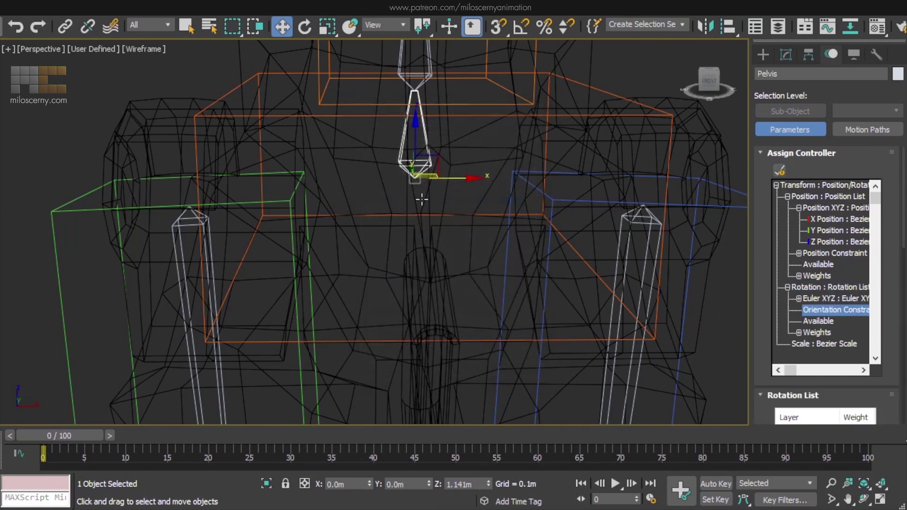
{"action": "left_click_drag", "start_coordinate": [771, 348], "coordinate": [771, 143]}
{"action": "left_click", "coordinate": [808, 238]}
{"action": "left_click", "coordinate": [798, 294]}
Add CATRigPelvis as the target of the Pelvis bone's Orientation Constraint.
{"action": "left_click_drag", "start_coordinate": [760, 346], "coordinate": [757, 202]}
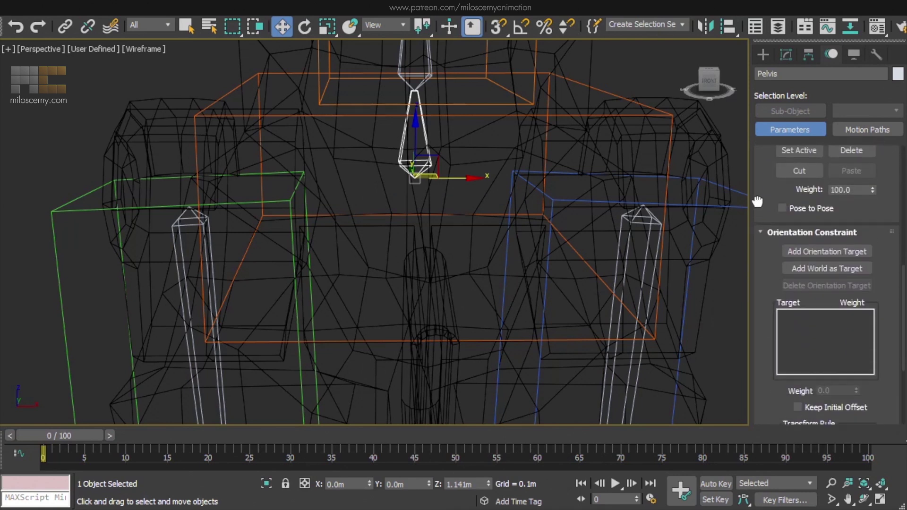
{"action": "left_click", "coordinate": [842, 252]}
{"action": "left_click", "coordinate": [603, 90]}
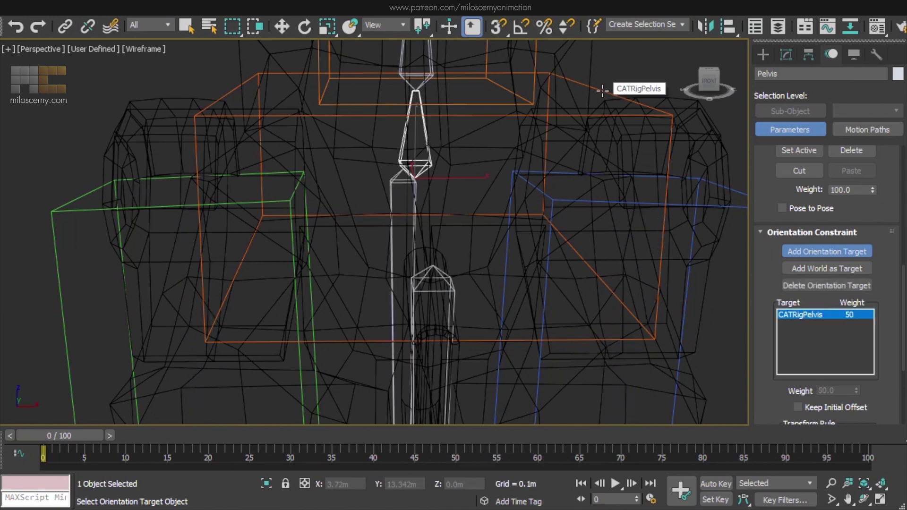
{"action": "left_click", "coordinate": [807, 256]}
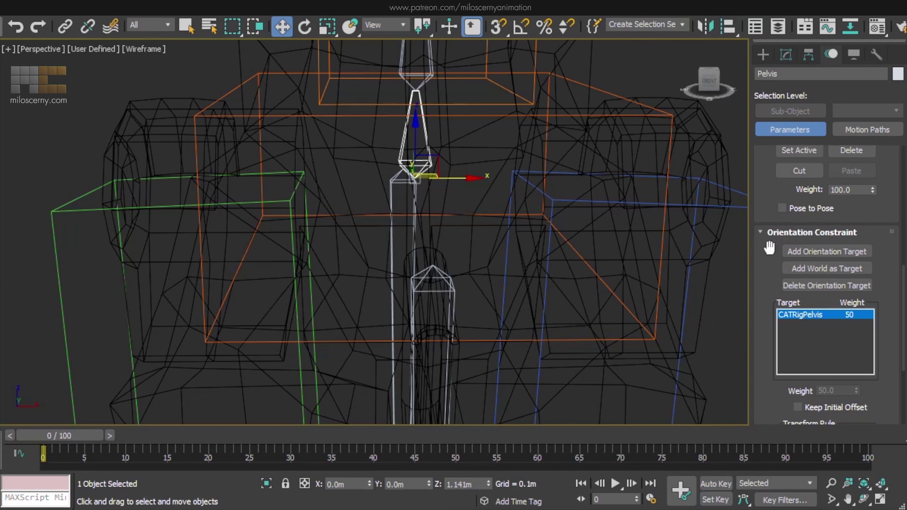
Draw a separate horizontal bone about 0.15 m long in the front view, beside the robot's left foot.
{"action": "scroll", "coordinate": [678, 239], "scroll_direction": "down", "scroll_amount": 7}
{"action": "middle_click_drag", "start_coordinate": [678, 240], "coordinate": [547, 173]}
{"action": "scroll", "coordinate": [544, 175], "scroll_direction": "down", "scroll_amount": 2}
{"action": "middle_click_drag", "start_coordinate": [558, 218], "coordinate": [546, 236], "text": "alt"}
{"action": "middle_click_drag", "start_coordinate": [539, 84], "coordinate": [681, 194], "text": "alt"}
{"action": "left_click", "coordinate": [632, 253]}
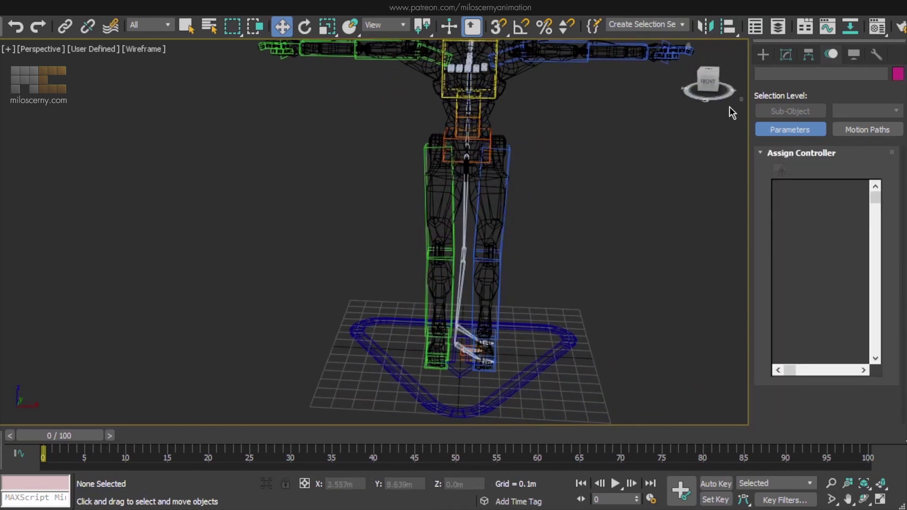
{"action": "left_click", "coordinate": [763, 55]}
{"action": "left_click", "coordinate": [855, 76]}
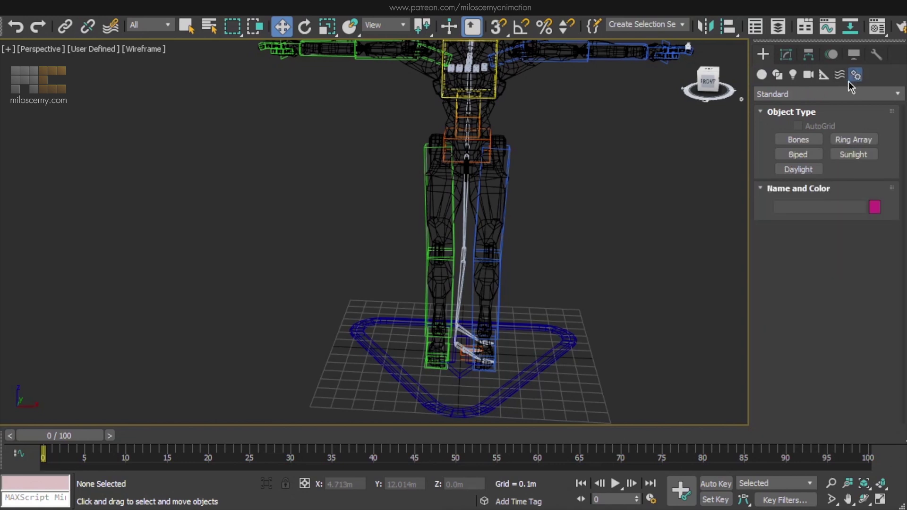
{"action": "left_click", "coordinate": [806, 137]}
{"action": "middle_click_drag", "start_coordinate": [622, 247], "coordinate": [483, 240]}
{"action": "key", "text": "f"}
{"action": "left_click", "coordinate": [532, 174]}
{"action": "left_click", "coordinate": [722, 176]}
{"action": "right_click", "coordinate": [716, 190]}
{"action": "middle_click_drag", "start_coordinate": [695, 228], "coordinate": [608, 259]}
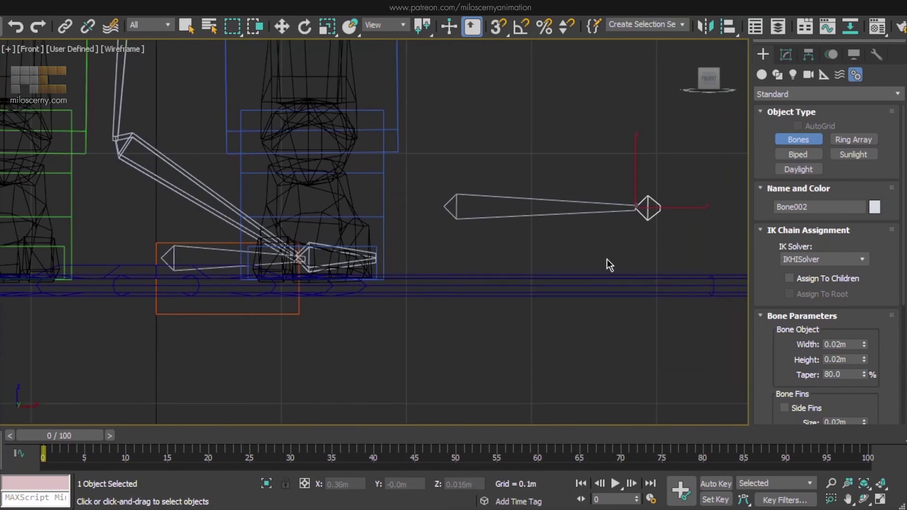
{"action": "scroll", "coordinate": [607, 259], "scroll_direction": "down", "scroll_amount": 3}
Select the separate bone beside the foot and assign a Position List controller to its position track.
{"action": "key", "text": "p"}
{"action": "key", "text": "w"}
{"action": "scroll", "coordinate": [387, 231], "scroll_direction": "up", "scroll_amount": 5}
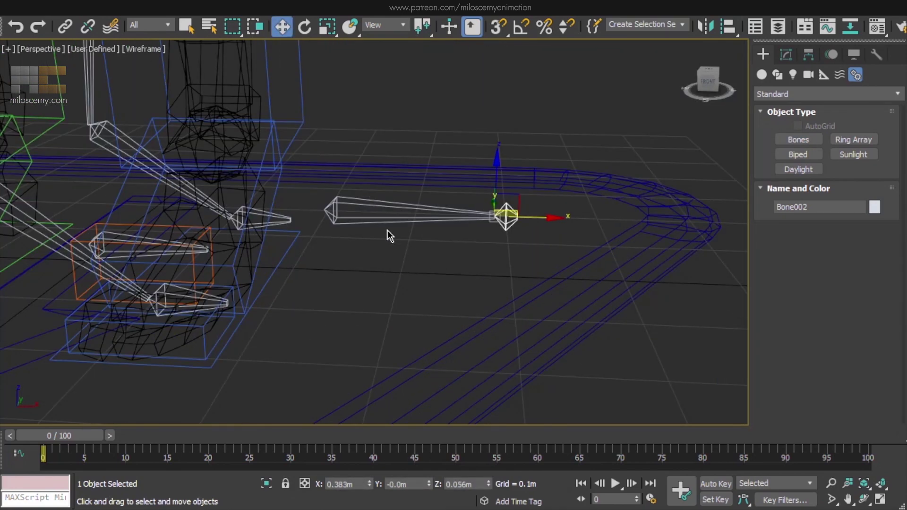
{"action": "left_click", "coordinate": [387, 223]}
{"action": "left_click", "coordinate": [832, 55]}
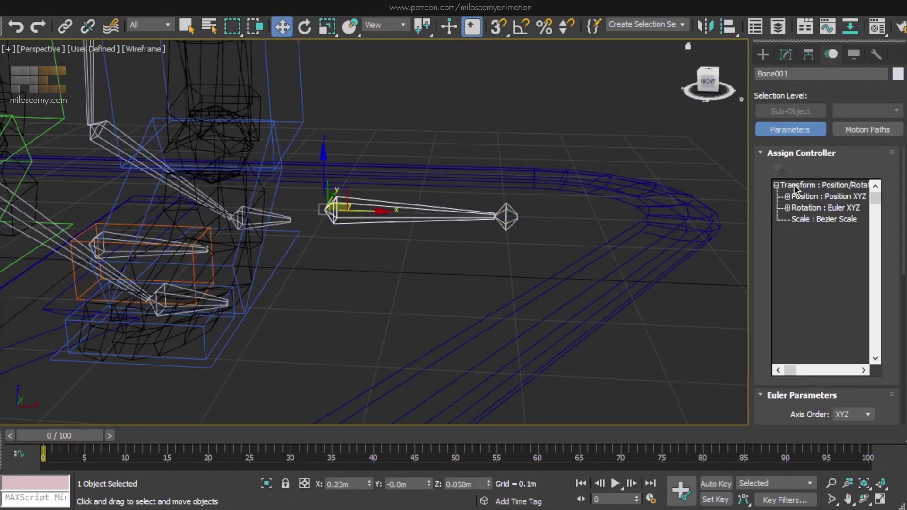
{"action": "left_click", "coordinate": [780, 171]}
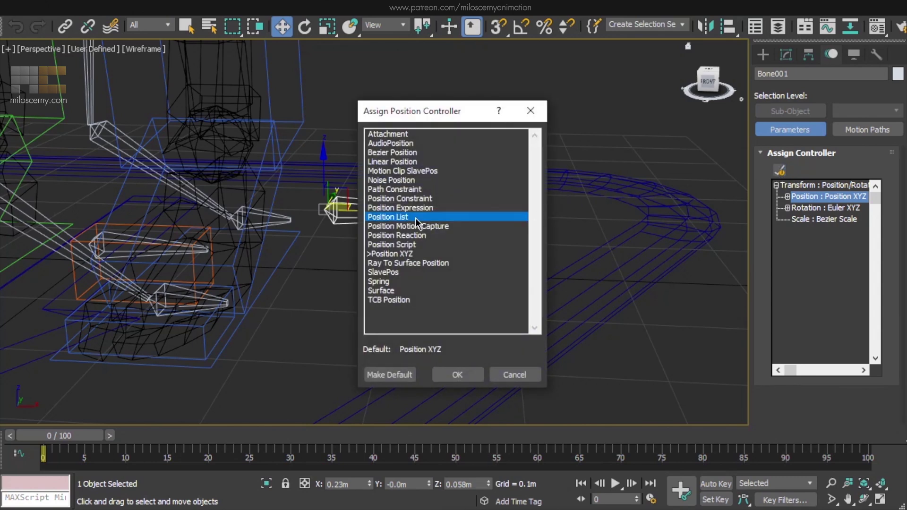
{"action": "double_click", "coordinate": [425, 212]}
Add a Position Constraint in the available slot of the separate bone's position list and select its layer.
{"action": "left_click", "coordinate": [787, 197]}
{"action": "left_click", "coordinate": [818, 219]}
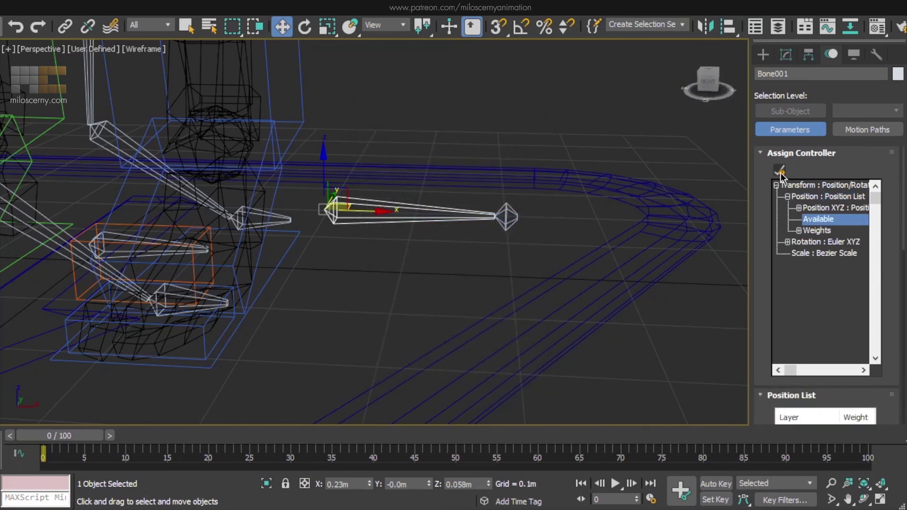
{"action": "left_click", "coordinate": [780, 171]}
{"action": "double_click", "coordinate": [422, 200]}
{"action": "scroll", "coordinate": [767, 205], "scroll_direction": "down", "scroll_amount": 5}
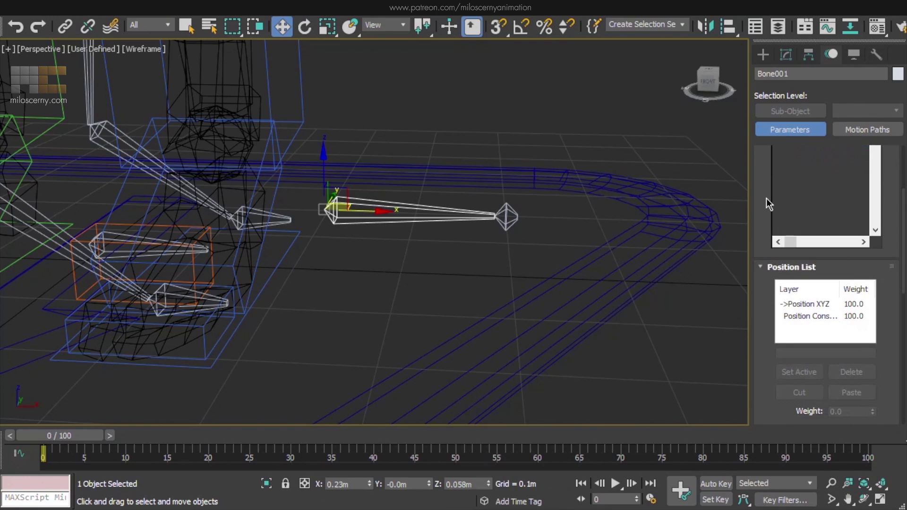
{"action": "left_click", "coordinate": [815, 317]}
Assign a Rotation List controller to the separate bone's rotation track.
{"action": "left_click_drag", "start_coordinate": [761, 173], "coordinate": [766, 299]}
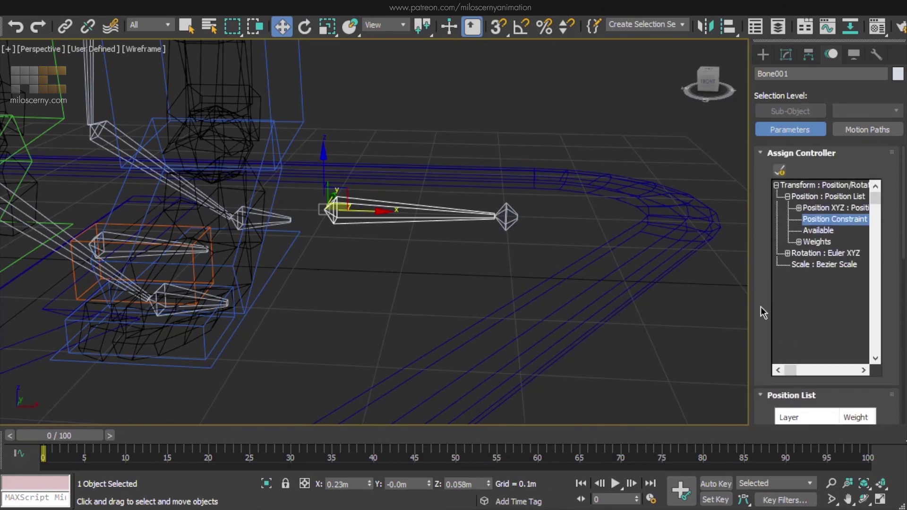
{"action": "left_click", "coordinate": [810, 254]}
{"action": "left_click", "coordinate": [779, 170]}
{"action": "double_click", "coordinate": [430, 223]}
Add an Orientation Constraint in the available slot of the separate bone's rotation list and make it the active layer.
{"action": "left_click", "coordinate": [787, 254]}
{"action": "left_click", "coordinate": [819, 276]}
{"action": "left_click", "coordinate": [780, 170]}
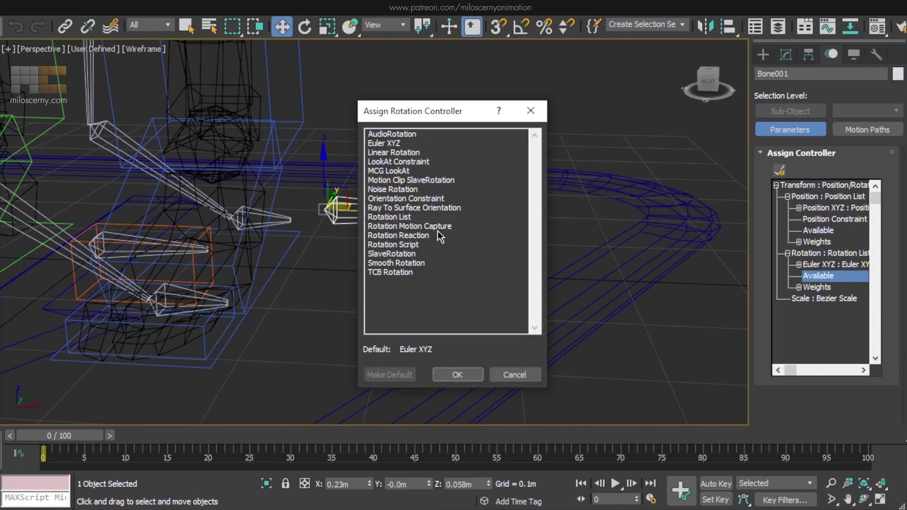
{"action": "double_click", "coordinate": [440, 202]}
{"action": "left_click_drag", "start_coordinate": [759, 352], "coordinate": [749, 220]}
{"action": "left_click", "coordinate": [808, 311]}
{"action": "left_click", "coordinate": [787, 367]}
{"action": "scroll", "coordinate": [761, 357], "scroll_direction": "up", "scroll_amount": 3}
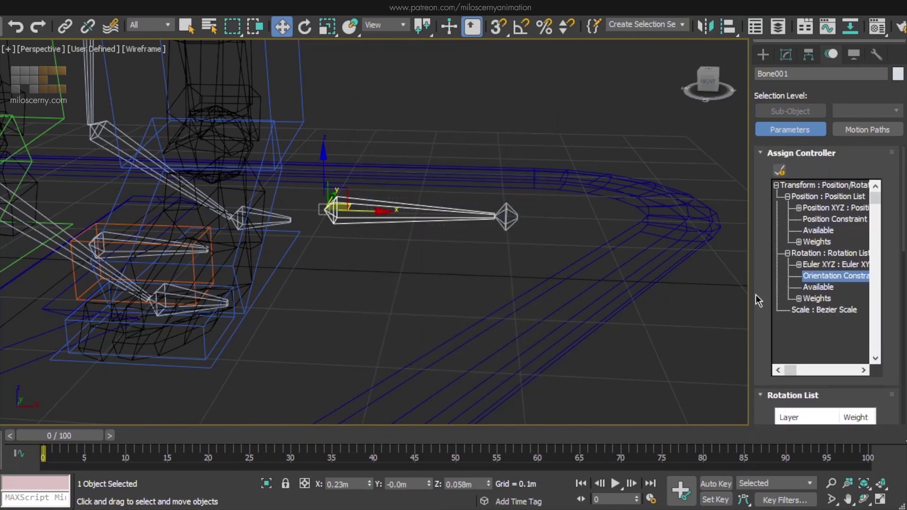
Copy the complete transform controller of the separate bone with its constraint lists.
{"action": "left_click", "coordinate": [803, 185]}
{"action": "right_click", "coordinate": [803, 187]}
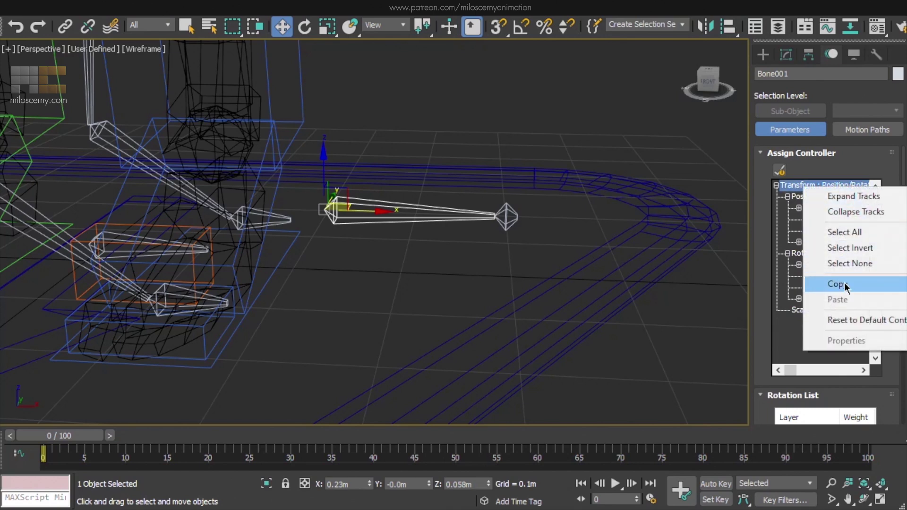
{"action": "left_click", "coordinate": [846, 287]}
Select the Spine1 bone and paste the copied transform controller onto its transform track.
{"action": "middle_click_drag", "start_coordinate": [407, 157], "coordinate": [515, 339]}
{"action": "scroll", "coordinate": [476, 231], "scroll_direction": "down", "scroll_amount": 3}
{"action": "middle_click_drag", "start_coordinate": [503, 100], "coordinate": [498, 251]}
{"action": "scroll", "coordinate": [426, 249], "scroll_direction": "up", "scroll_amount": 2}
{"action": "scroll", "coordinate": [418, 249], "scroll_direction": "up", "scroll_amount": 4}
{"action": "left_click", "coordinate": [439, 162]}
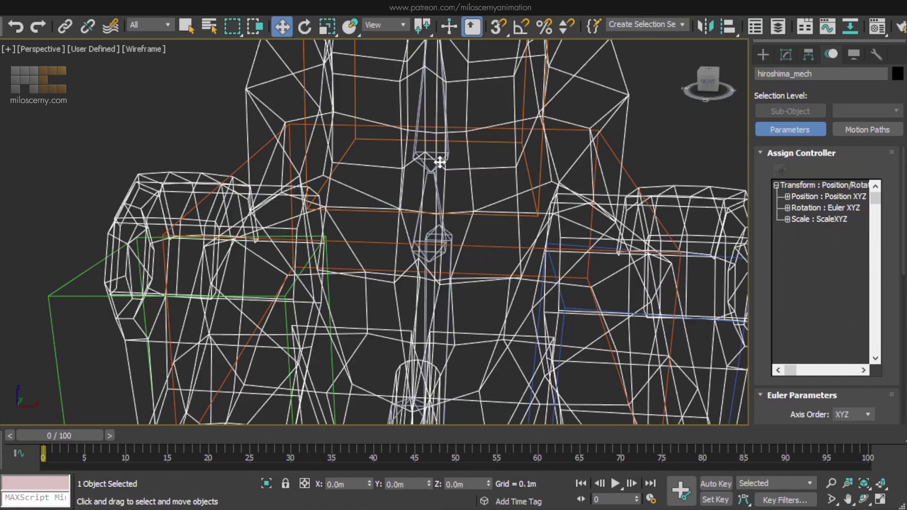
{"action": "left_click", "coordinate": [447, 152]}
{"action": "right_click", "coordinate": [815, 188]}
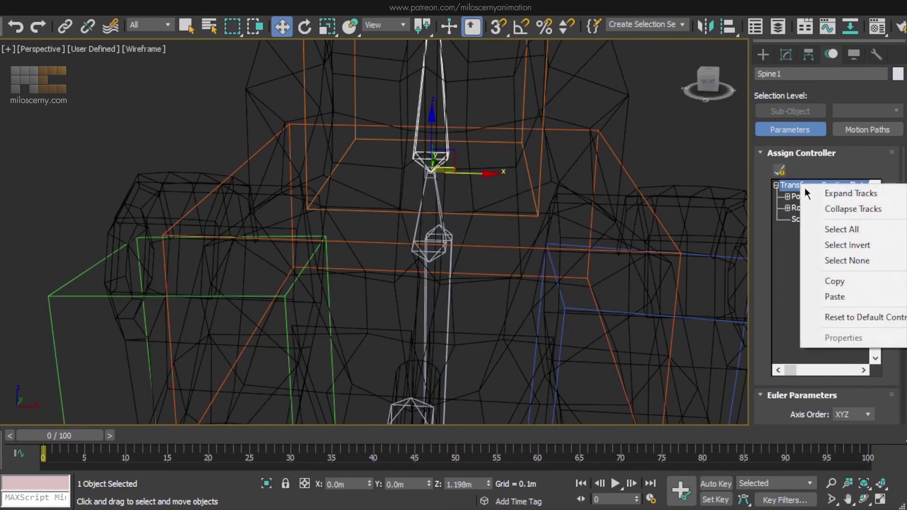
{"action": "left_click", "coordinate": [859, 297]}
{"action": "left_click", "coordinate": [51, 149]}
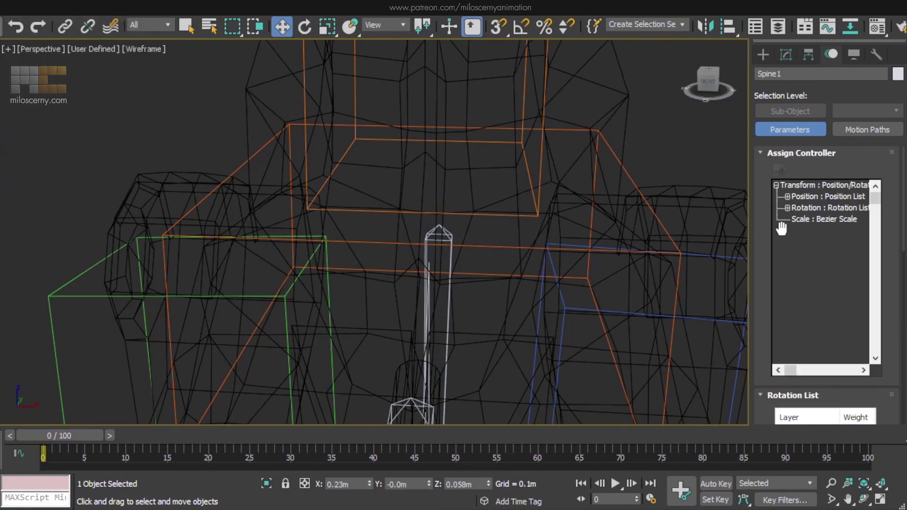
Add CATRigSpine1 as the orientation target of the Spine1 bone's Orientation Constraint.
{"action": "left_click", "coordinate": [787, 196]}
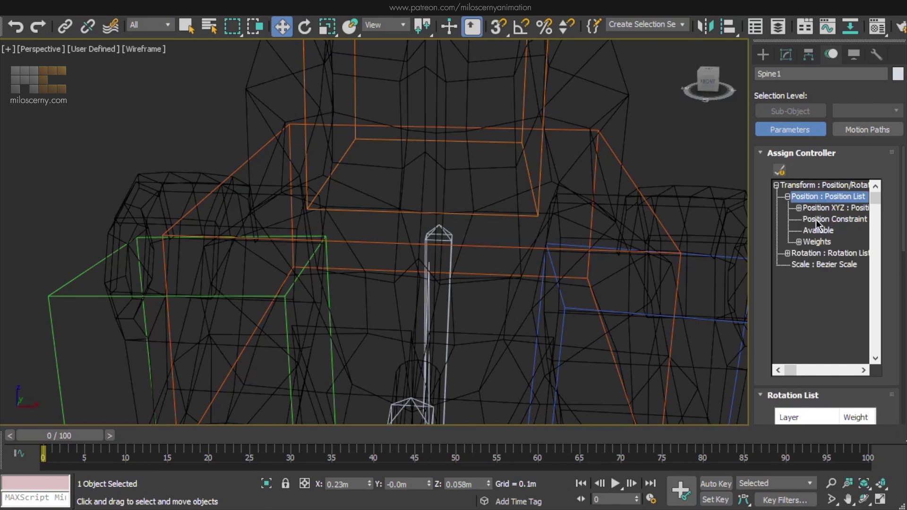
{"action": "scroll", "coordinate": [764, 305], "scroll_direction": "down", "scroll_amount": 8}
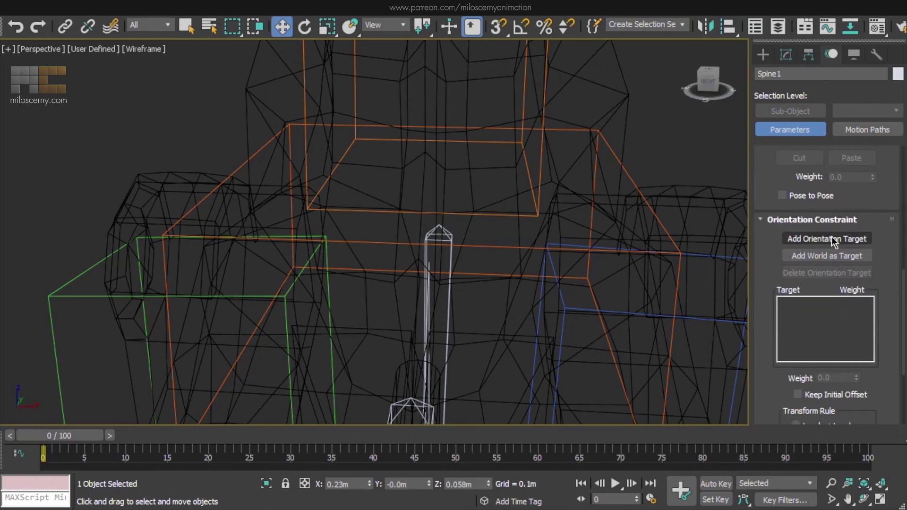
{"action": "left_click", "coordinate": [827, 238]}
{"action": "middle_click_drag", "start_coordinate": [486, 186], "coordinate": [646, 116], "text": "alt"}
{"action": "left_click", "coordinate": [647, 116]}
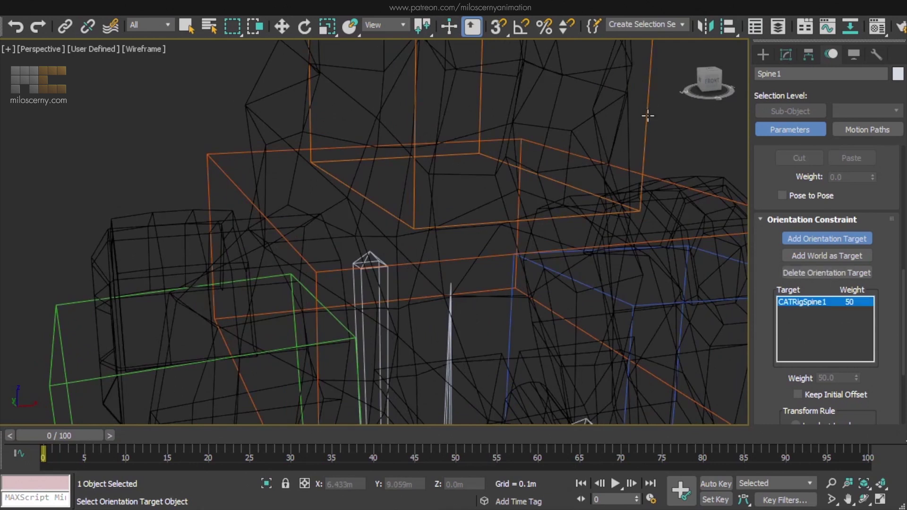
{"action": "left_click", "coordinate": [806, 237]}
Add CATRigSpine1 as the position target of the Spine1 bone's Position Constraint.
{"action": "scroll", "coordinate": [806, 236], "scroll_direction": "down", "scroll_amount": 5}
{"action": "left_click", "coordinate": [790, 414]}
{"action": "scroll", "coordinate": [815, 203], "scroll_direction": "up", "scroll_amount": 2}
{"action": "left_click", "coordinate": [815, 203]}
{"action": "left_click", "coordinate": [646, 139]}
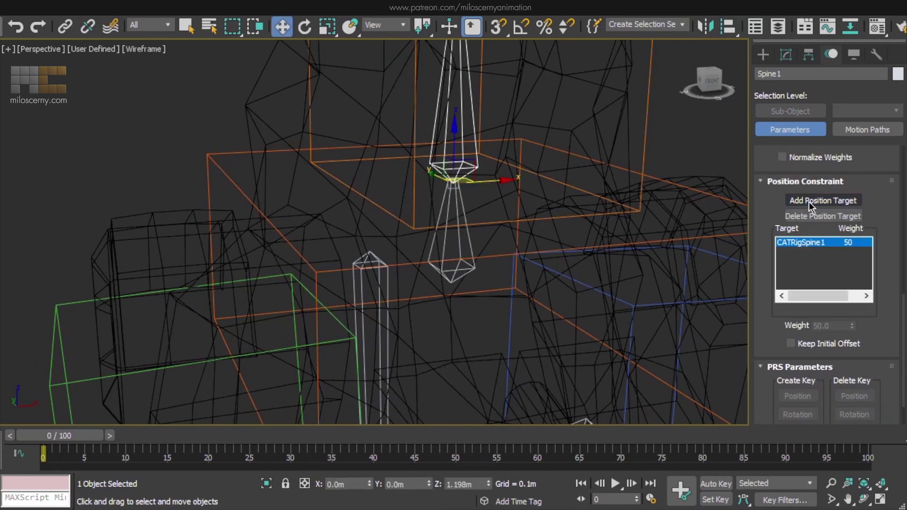
Select the Spine2 bone and paste the copied transform controller onto its transform track.
{"action": "middle_click_drag", "start_coordinate": [541, 157], "coordinate": [503, 394]}
{"action": "left_click", "coordinate": [427, 195]}
{"action": "scroll", "coordinate": [769, 171], "scroll_direction": "up", "scroll_amount": 5}
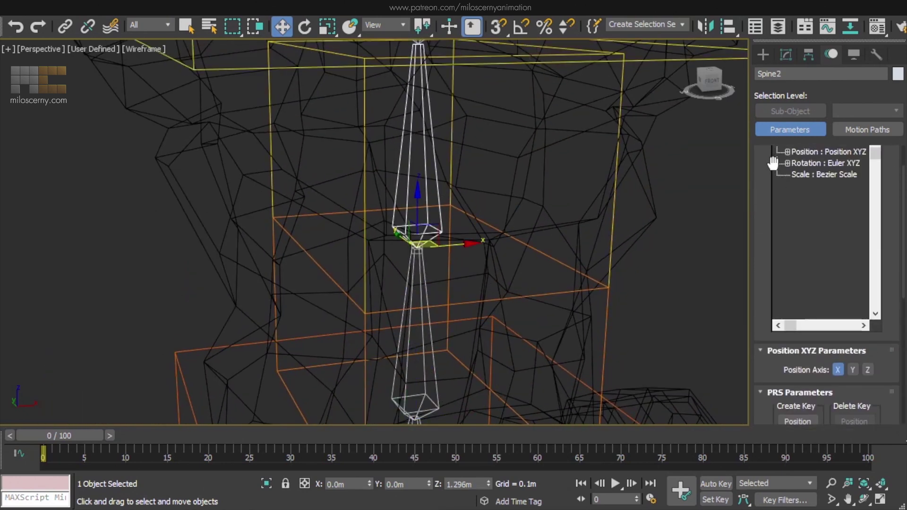
{"action": "left_click_drag", "start_coordinate": [770, 170], "coordinate": [763, 242]}
{"action": "right_click", "coordinate": [782, 185]}
{"action": "left_click", "coordinate": [861, 297]}
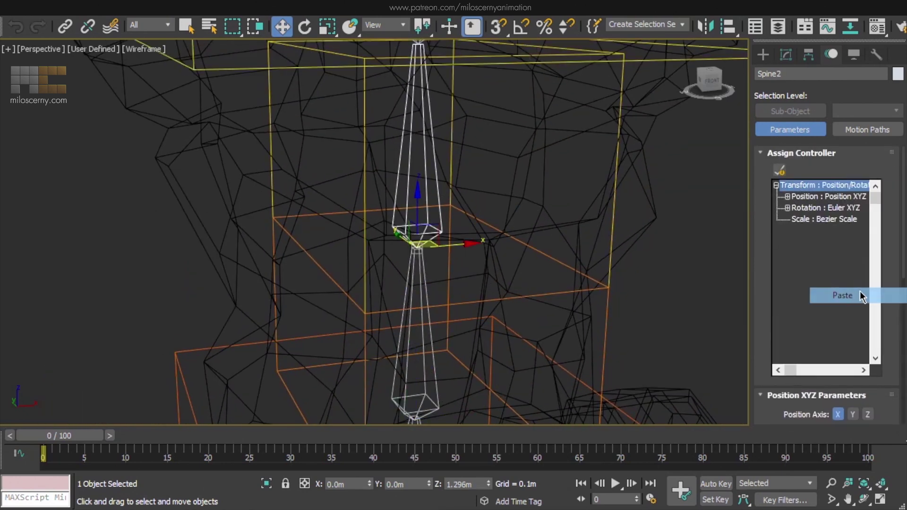
{"action": "left_click", "coordinate": [55, 137]}
Add CATRigSpine2 as the position target of the Spine2 bone's Position Constraint.
{"action": "scroll", "coordinate": [814, 214], "scroll_direction": "down", "scroll_amount": 8}
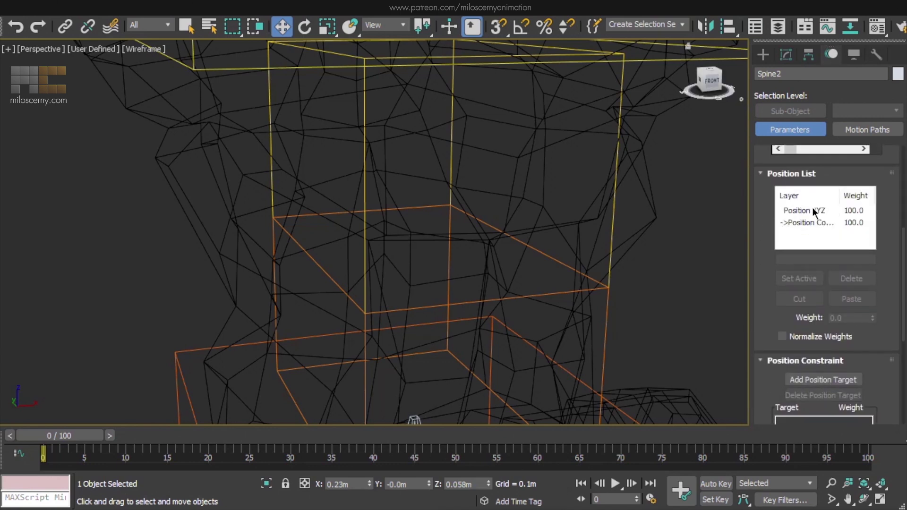
{"action": "left_click", "coordinate": [823, 273]}
{"action": "left_click", "coordinate": [613, 226]}
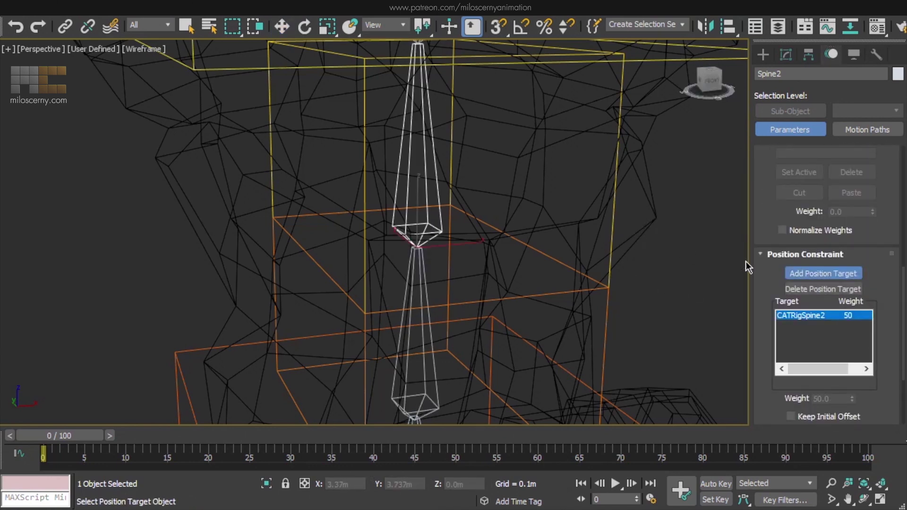
{"action": "left_click", "coordinate": [813, 271]}
Add CATRigSpine2 as the orientation target of the Spine2 bone's Orientation Constraint.
{"action": "left_click_drag", "start_coordinate": [772, 326], "coordinate": [756, 213]}
{"action": "left_click", "coordinate": [829, 413]}
{"action": "left_click", "coordinate": [826, 159]}
{"action": "left_click", "coordinate": [826, 159]}
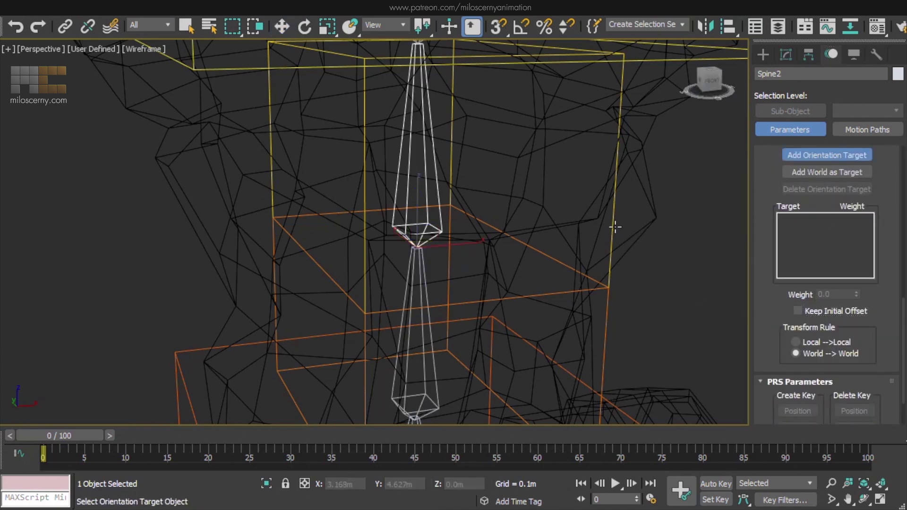
{"action": "left_click", "coordinate": [611, 225]}
Select the Chest bone and paste the copied transform controller onto its transform track.
{"action": "scroll", "coordinate": [618, 280], "scroll_direction": "up", "scroll_amount": 3}
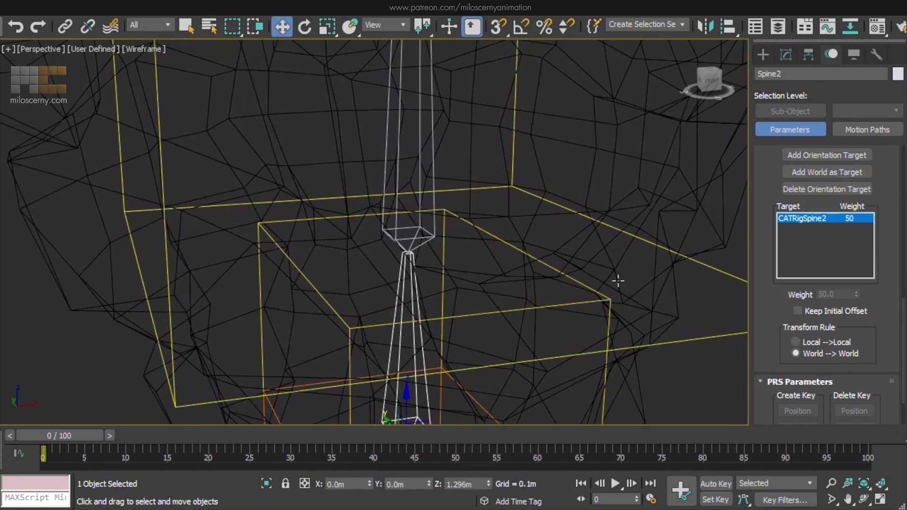
{"action": "left_click", "coordinate": [434, 170]}
{"action": "scroll", "coordinate": [758, 222], "scroll_direction": "up", "scroll_amount": 5}
{"action": "right_click", "coordinate": [809, 183]}
{"action": "left_click", "coordinate": [862, 296]}
{"action": "left_click", "coordinate": [52, 140]}
Add CATRigChest as the orientation target of the Chest bone's Orientation Constraint.
{"action": "scroll", "coordinate": [803, 246], "scroll_direction": "down", "scroll_amount": 5}
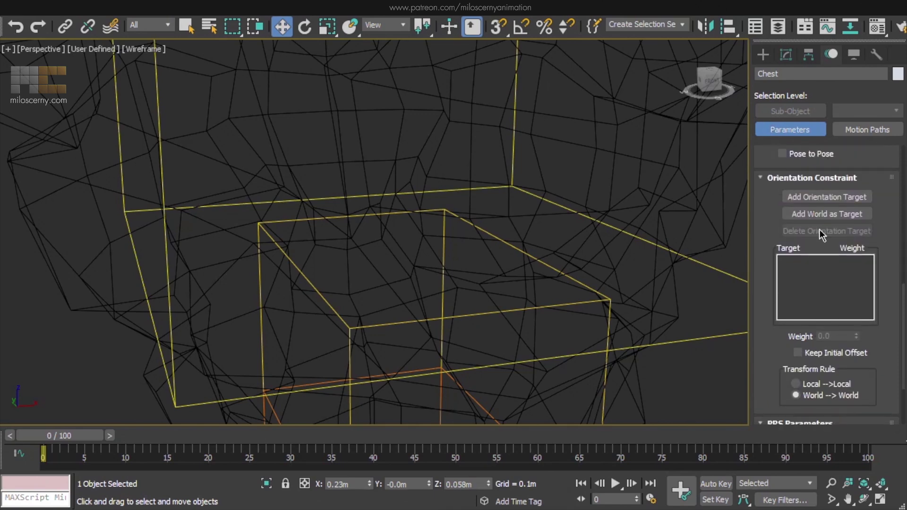
{"action": "left_click", "coordinate": [827, 196]}
{"action": "left_click", "coordinate": [521, 169]}
{"action": "left_click", "coordinate": [822, 197]}
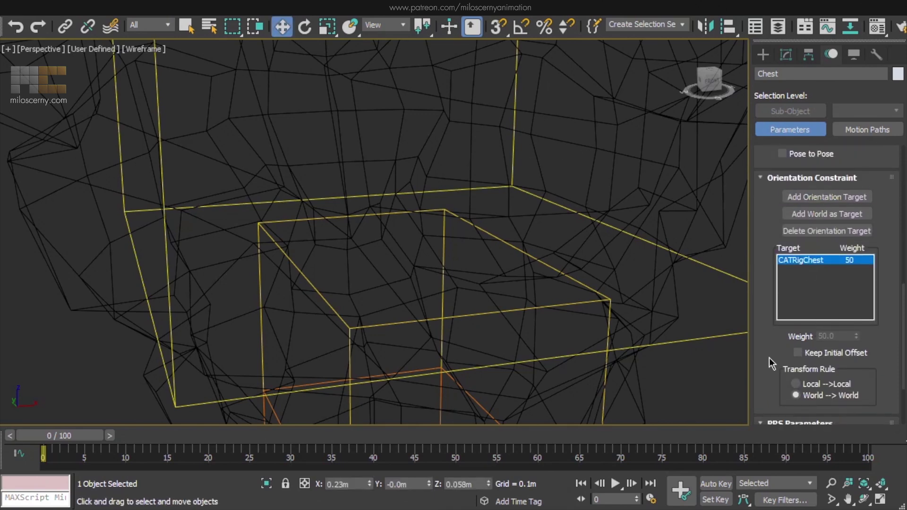
Add CATRigChest as the position target of the Chest bone's Position Constraint.
{"action": "scroll", "coordinate": [771, 368], "scroll_direction": "down", "scroll_amount": 5}
{"action": "left_click", "coordinate": [775, 411]}
{"action": "left_click", "coordinate": [824, 230]}
{"action": "left_click", "coordinate": [519, 160]}
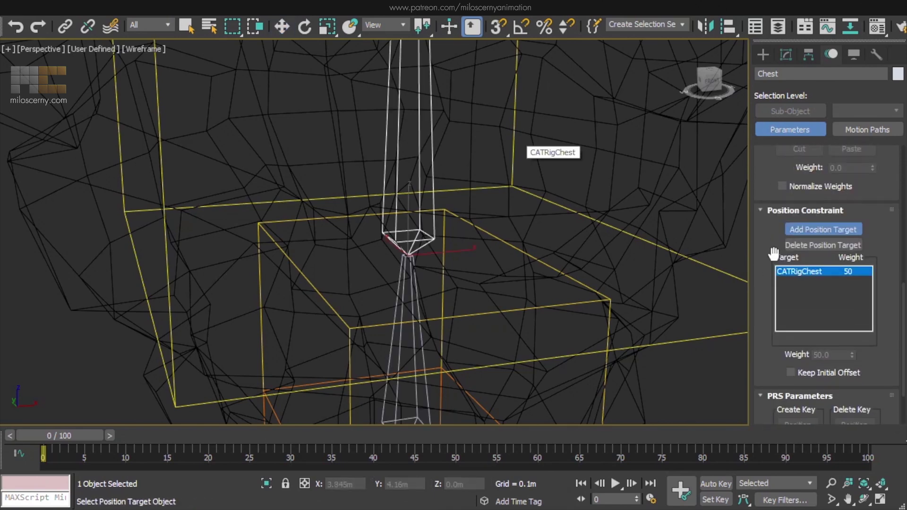
{"action": "left_click", "coordinate": [821, 231]}
Select the left collarbone bone beside the chest in the standard skeleton.
{"action": "middle_click_drag", "start_coordinate": [533, 163], "coordinate": [516, 269]}
{"action": "scroll", "coordinate": [504, 224], "scroll_direction": "down", "scroll_amount": 5}
{"action": "middle_click_drag", "start_coordinate": [506, 224], "coordinate": [513, 247]}
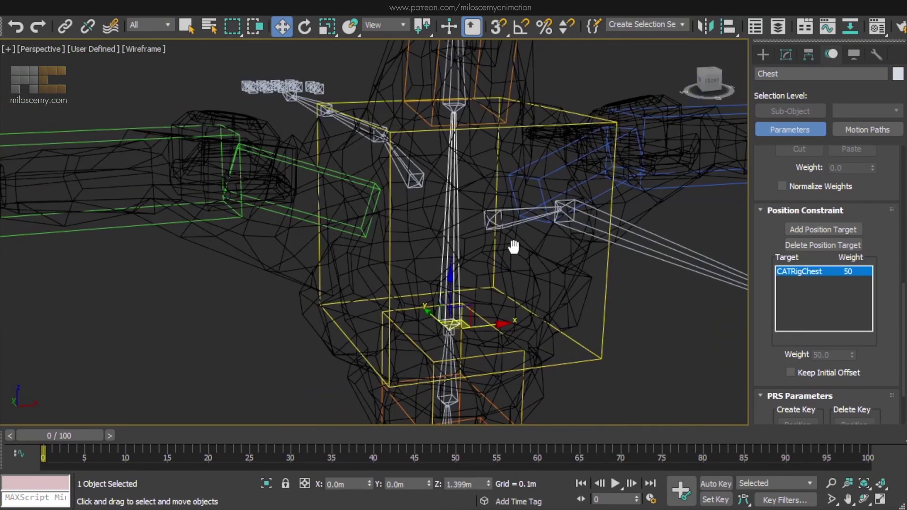
{"action": "left_click", "coordinate": [488, 213]}
Start picking a position target for RArmDigit41 and paste the copied transform controller onto RArmDigit33 as a copy.
{"action": "scroll", "coordinate": [488, 214], "scroll_direction": "down", "scroll_amount": 5}
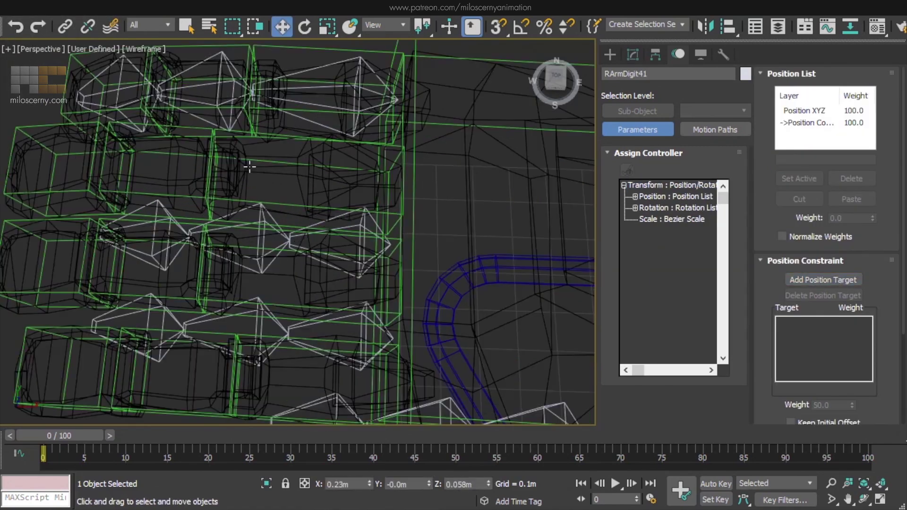
{"action": "left_click", "coordinate": [823, 280]}
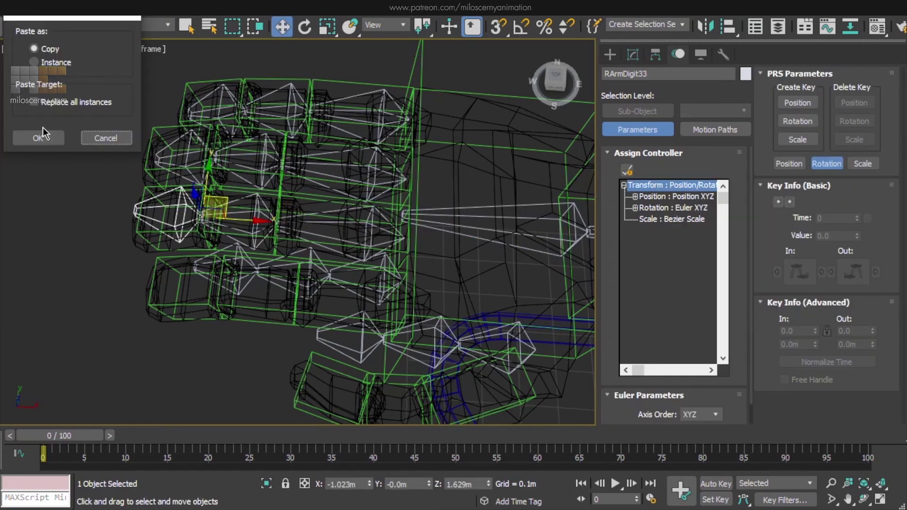
{"action": "left_click", "coordinate": [40, 138]}
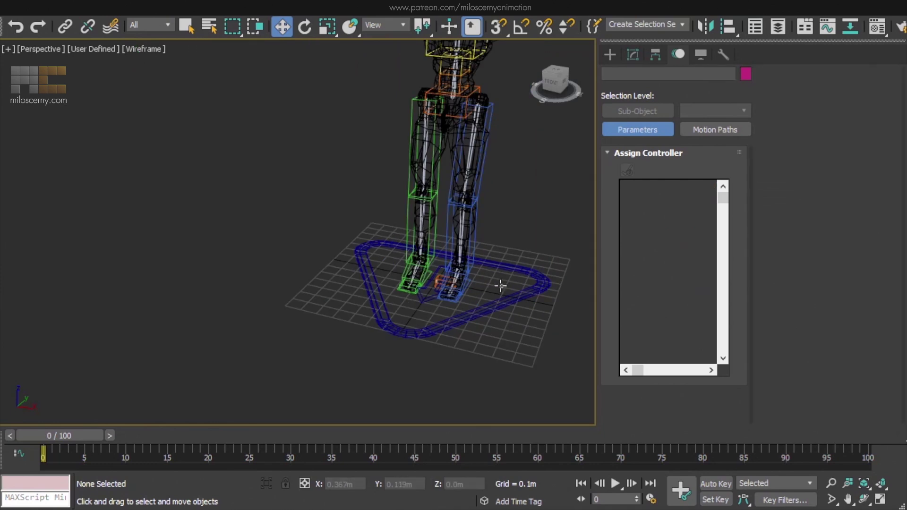
Select the Root bone between the feet and set its stretch to None in Bone Tools.
{"action": "left_click_drag", "start_coordinate": [596, 244], "coordinate": [768, 244]}
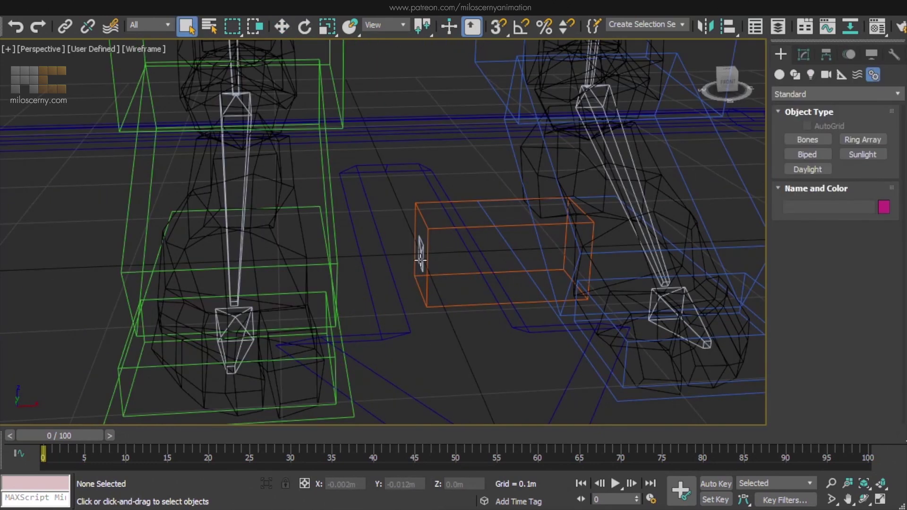
{"action": "left_click", "coordinate": [420, 257]}
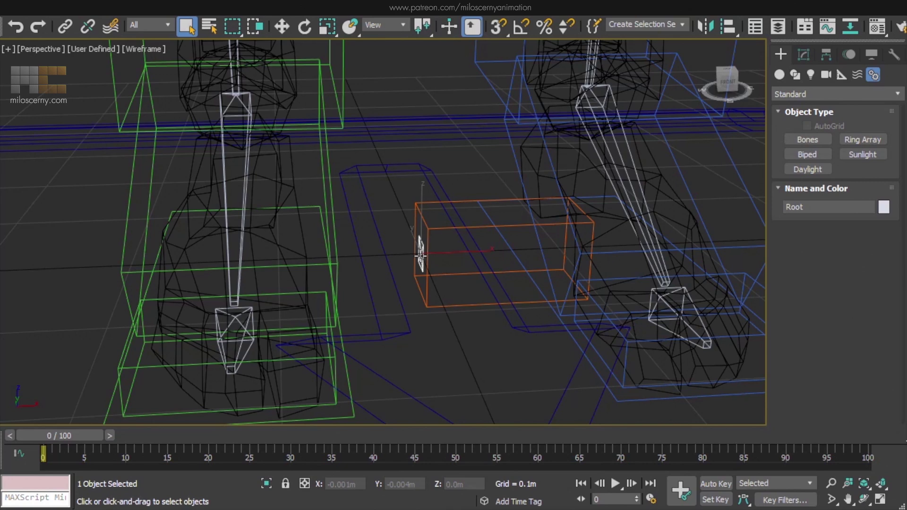
{"action": "left_click", "coordinate": [301, 15]}
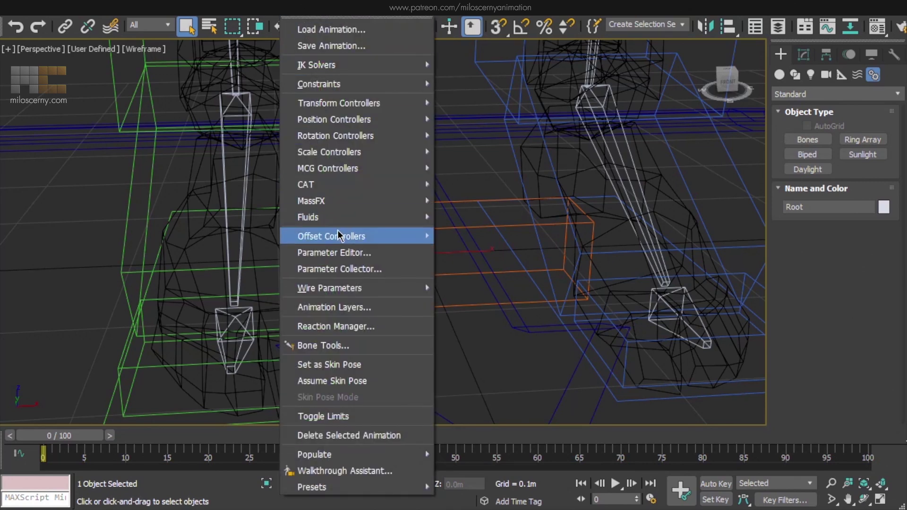
{"action": "left_click", "coordinate": [340, 344]}
{"action": "middle_click_drag", "start_coordinate": [487, 287], "coordinate": [337, 255]}
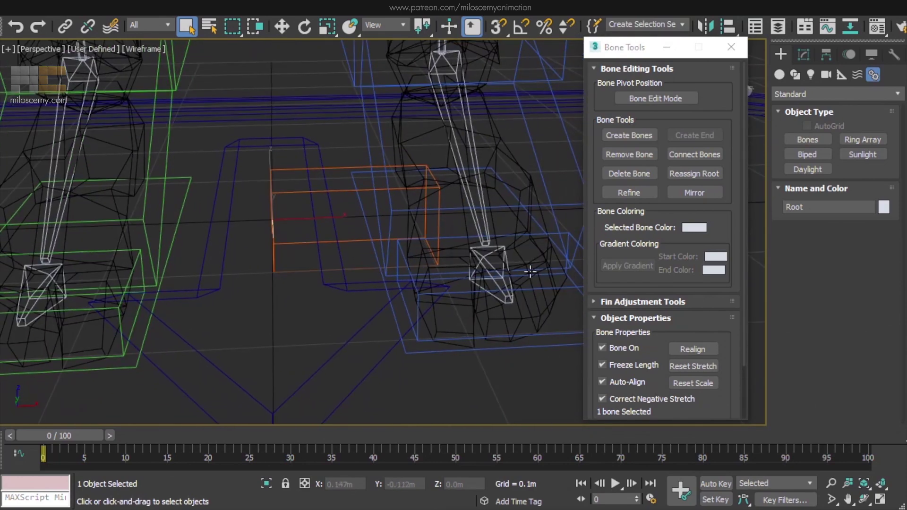
{"action": "left_click_drag", "start_coordinate": [621, 288], "coordinate": [619, 52]}
{"action": "left_click", "coordinate": [614, 385]}
Select the Pelvis bone, set its stretch to None and close Bone Tools.
{"action": "middle_click_drag", "start_coordinate": [385, 144], "coordinate": [401, 277]}
{"action": "scroll", "coordinate": [385, 189], "scroll_direction": "down", "scroll_amount": 4}
{"action": "middle_click_drag", "start_coordinate": [366, 118], "coordinate": [368, 265]}
{"action": "scroll", "coordinate": [368, 165], "scroll_direction": "down", "scroll_amount": 2}
{"action": "middle_click_drag", "start_coordinate": [371, 85], "coordinate": [363, 257]}
{"action": "scroll", "coordinate": [363, 257], "scroll_direction": "up", "scroll_amount": 5}
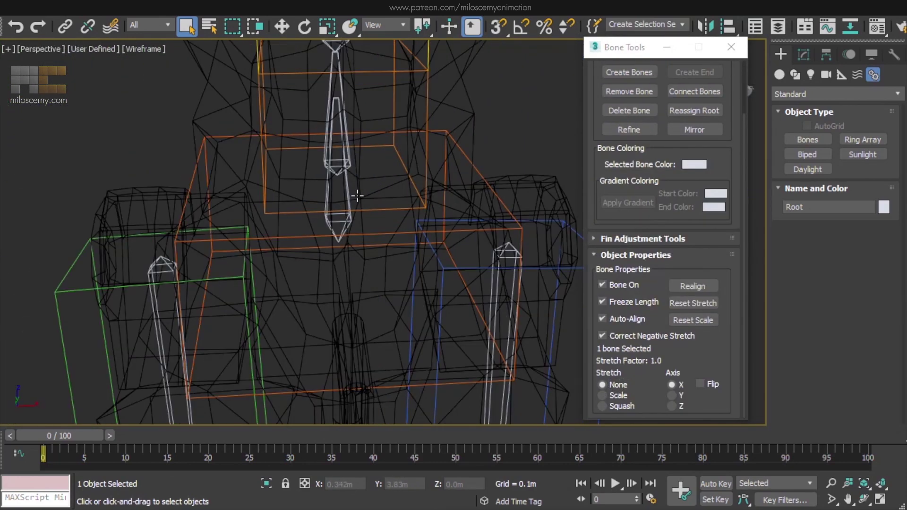
{"action": "left_click", "coordinate": [350, 198]}
{"action": "left_click", "coordinate": [602, 385]}
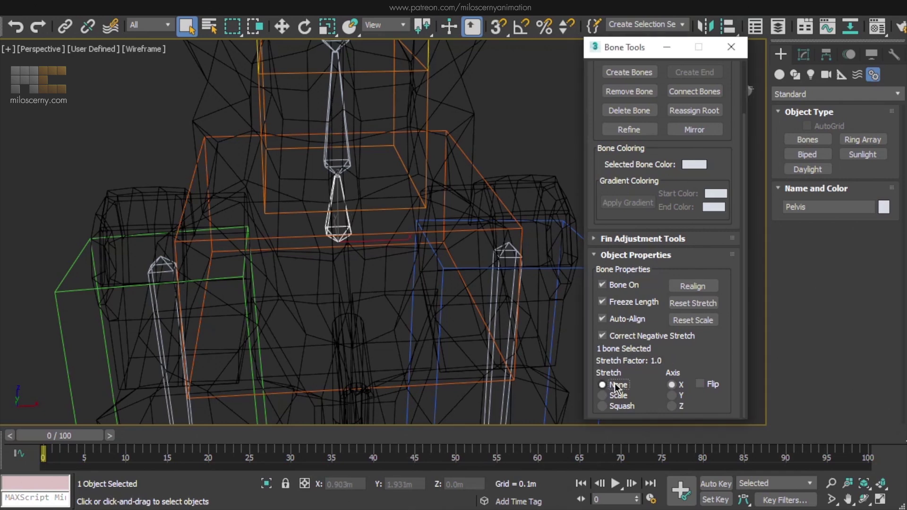
{"action": "left_click", "coordinate": [731, 47]}
Select the CAT rig's pelvis, add an absolute animation layer and switch the rig to animation mode.
{"action": "scroll", "coordinate": [519, 244], "scroll_direction": "down", "scroll_amount": 8}
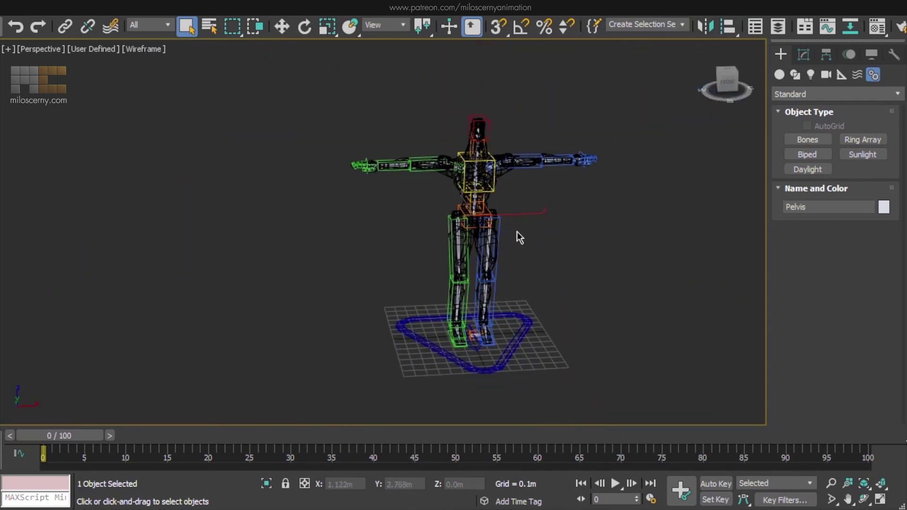
{"action": "middle_click_drag", "start_coordinate": [484, 310], "coordinate": [461, 293]}
{"action": "left_click", "coordinate": [461, 294]}
{"action": "key", "text": "w"}
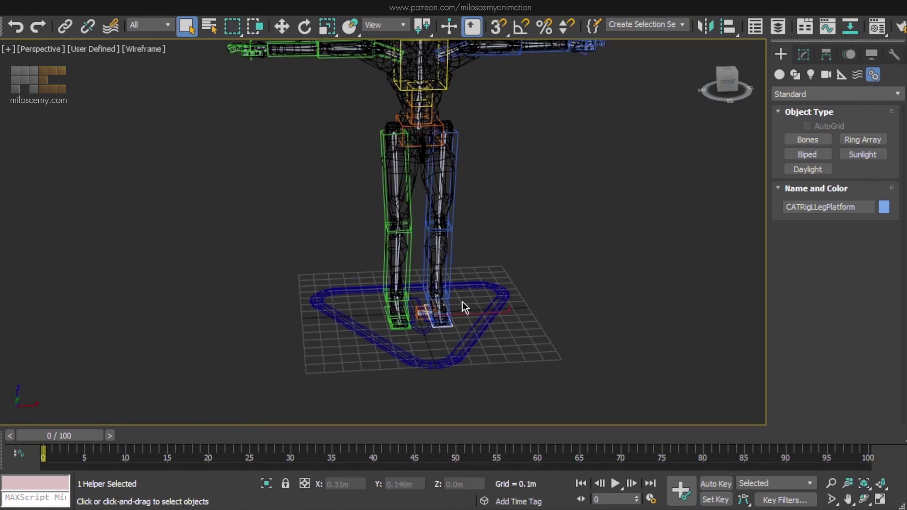
{"action": "mouse_move", "coordinate": [464, 304]}
{"action": "left_mouse_down"}
{"action": "mouse_move", "coordinate": [470, 217]}
{"action": "mouse_move", "coordinate": [634, 170]}
{"action": "mouse_move", "coordinate": [526, 134]}
{"action": "mouse_move", "coordinate": [729, 148]}
{"action": "mouse_move", "coordinate": [253, 256]}
{"action": "mouse_move", "coordinate": [512, 265]}
{"action": "mouse_move", "coordinate": [488, 303]}
{"action": "mouse_move", "coordinate": [447, 306]}
{"action": "left_mouse_up"}
{"action": "left_click", "coordinate": [433, 124]}
{"action": "left_click", "coordinate": [849, 55]}
{"action": "left_click_drag", "start_coordinate": [794, 355], "coordinate": [794, 355]}
{"action": "left_click", "coordinate": [791, 188]}
Try moving the CAT pelvis to test the constrained skeleton, cancel the move and remove the animation layer.
{"action": "middle_click_drag", "start_coordinate": [465, 126], "coordinate": [445, 171]}
{"action": "left_click_drag", "start_coordinate": [410, 164], "coordinate": [435, 207]}
{"action": "right_click", "coordinate": [436, 207]}
{"action": "left_click", "coordinate": [819, 357]}
Select the Root bone with its entire child hierarchy to check the skeleton, and clear the selection.
{"action": "middle_click_drag", "start_coordinate": [496, 224], "coordinate": [507, 245]}
{"action": "scroll", "coordinate": [416, 382], "scroll_direction": "up", "scroll_amount": 5}
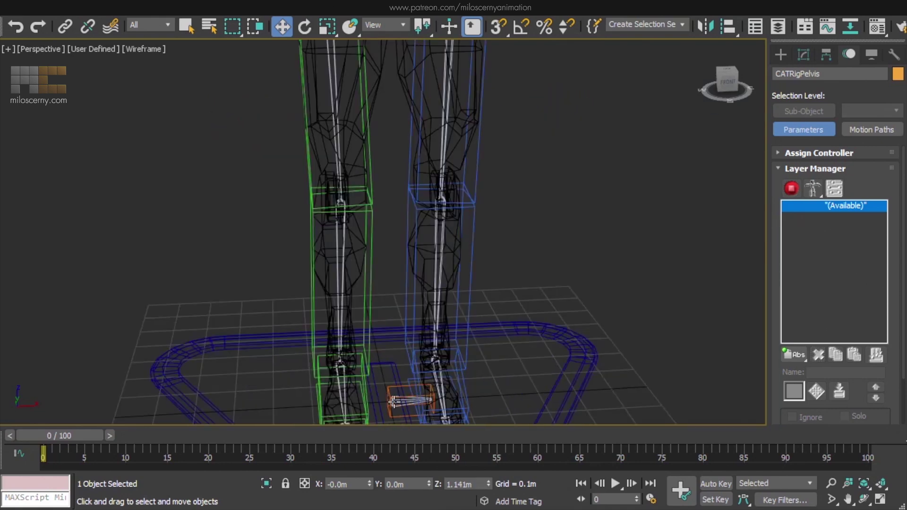
{"action": "double_click", "coordinate": [393, 401]}
{"action": "scroll", "coordinate": [506, 203], "scroll_direction": "down", "scroll_amount": 5}
{"action": "middle_click_drag", "start_coordinate": [536, 178], "coordinate": [489, 269]}
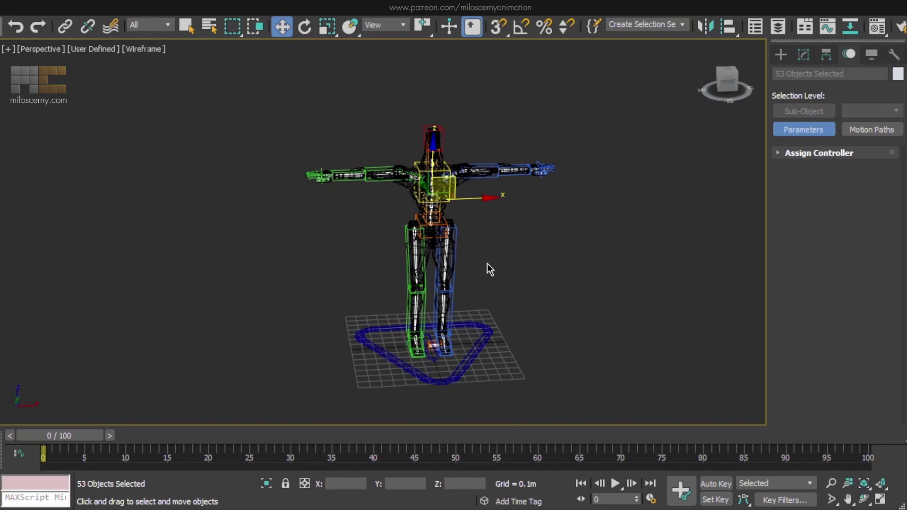
{"action": "left_click", "coordinate": [487, 263]}
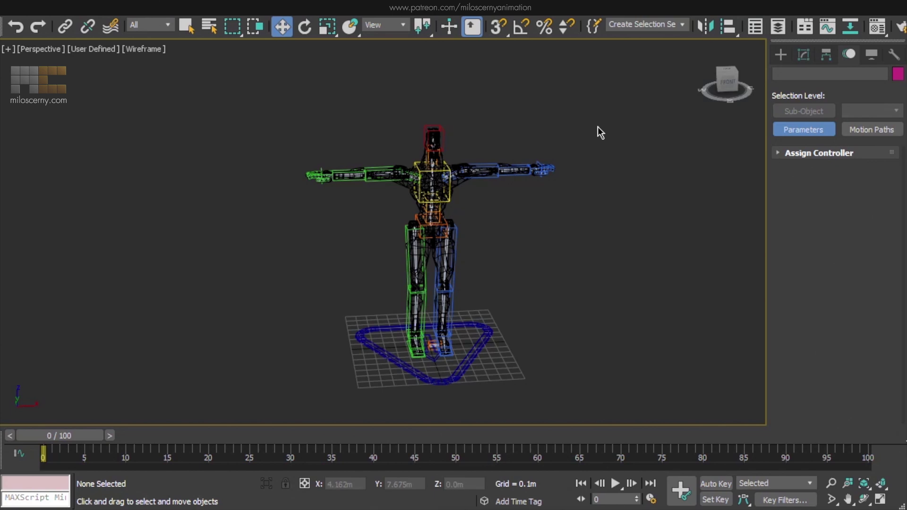
Create a named selection set called animation_export in the Named Selection Sets dialog.
{"action": "left_click", "coordinate": [595, 27]}
{"action": "left_click_drag", "start_coordinate": [179, 95], "coordinate": [673, 112]}
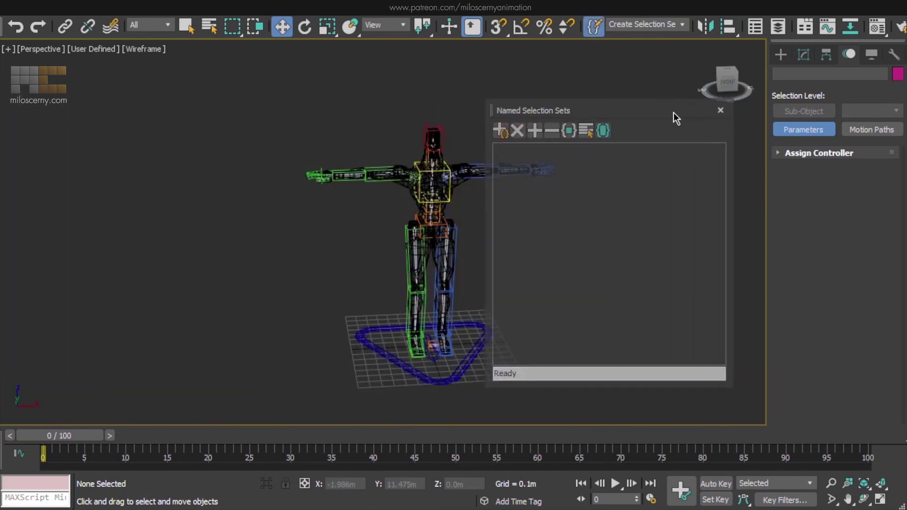
{"action": "left_click", "coordinate": [505, 134]}
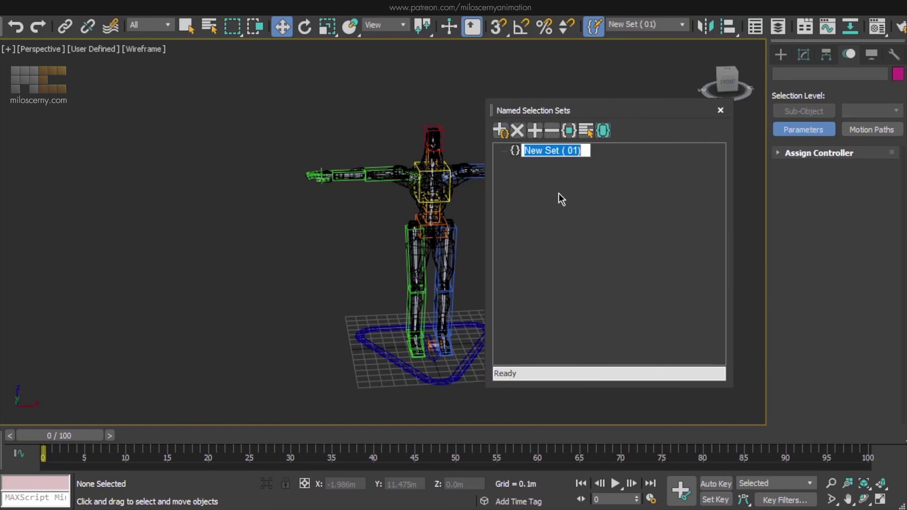
{"action": "type", "text": "animation_ex"}
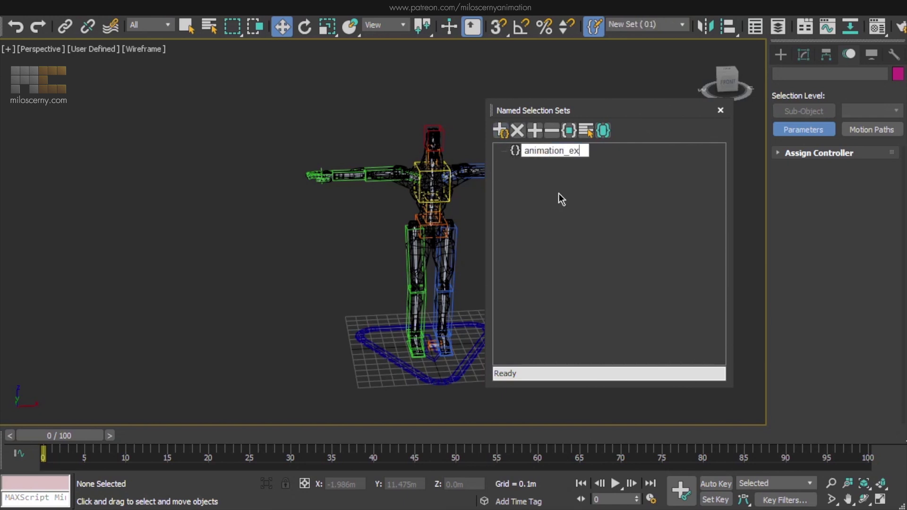
{"action": "type", "text": "port"}
{"action": "key", "text": "Return"}
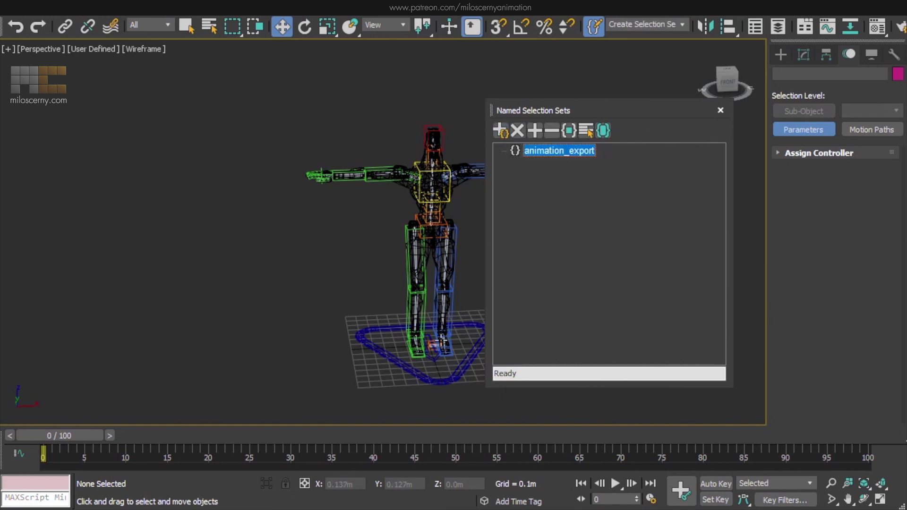
Add the Root bone with its entire child hierarchy to the animation_export set and clear the selection.
{"action": "scroll", "coordinate": [430, 339], "scroll_direction": "up", "scroll_amount": 8}
{"action": "double_click", "coordinate": [346, 254]}
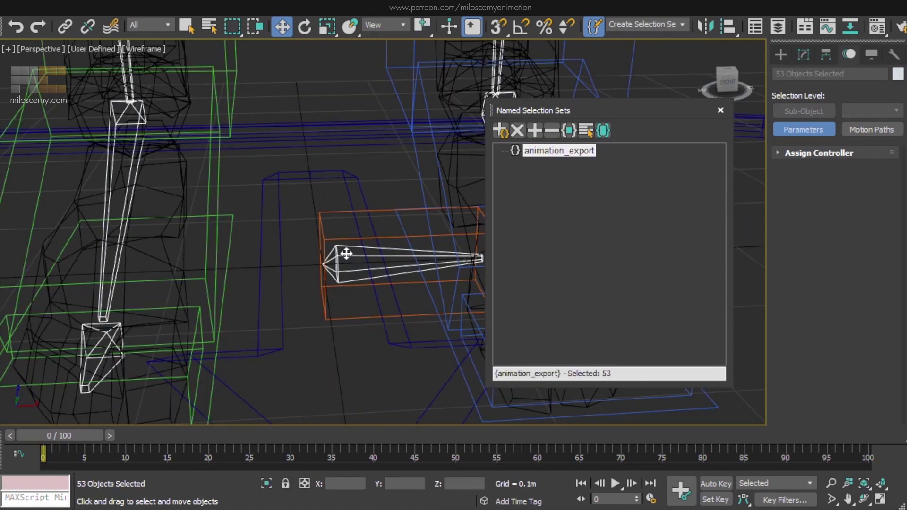
{"action": "scroll", "coordinate": [346, 251], "scroll_direction": "down", "scroll_amount": 6}
{"action": "middle_click_drag", "start_coordinate": [372, 182], "coordinate": [367, 283]}
{"action": "scroll", "coordinate": [367, 284], "scroll_direction": "down", "scroll_amount": 4}
{"action": "middle_click_drag", "start_coordinate": [373, 243], "coordinate": [375, 269]}
{"action": "left_click", "coordinate": [537, 134]}
{"action": "left_click", "coordinate": [474, 199]}
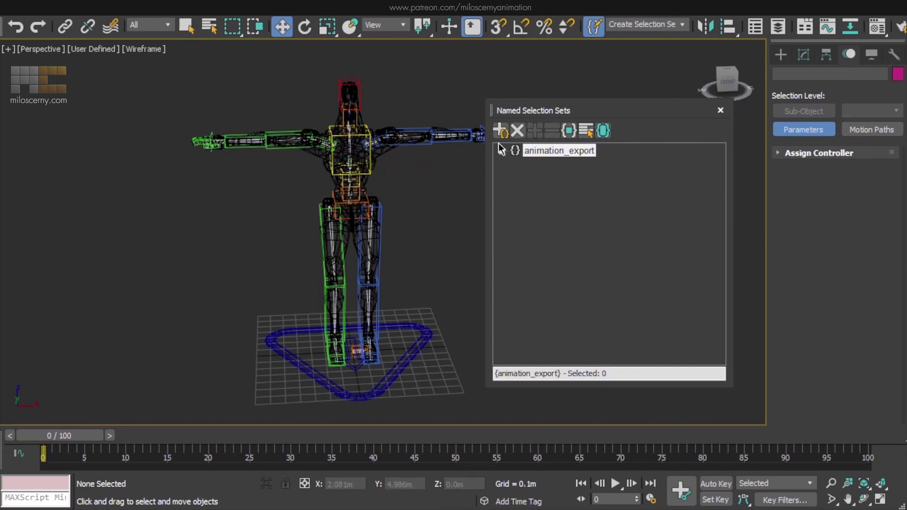
Create a second selection set named model_export containing the whole Root hierarchy and the hiroshima_mech mesh, and close the dialog.
{"action": "left_click", "coordinate": [504, 133]}
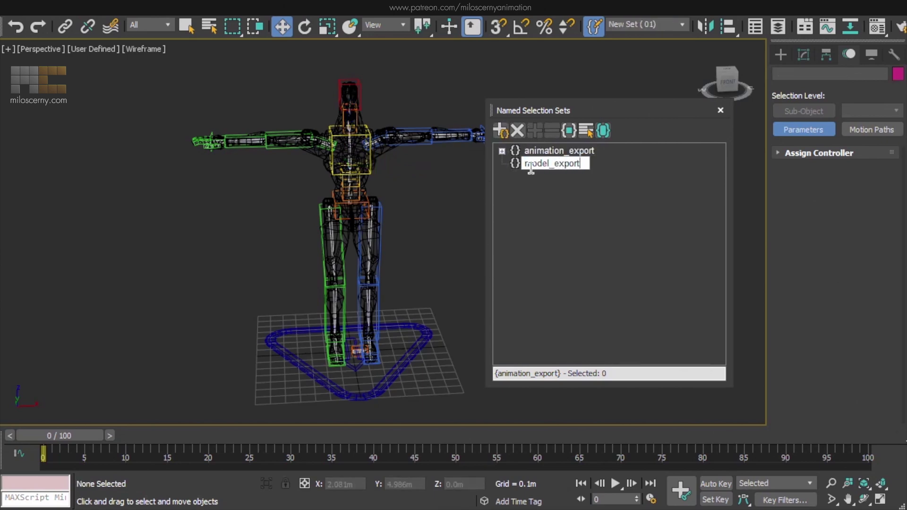
{"action": "scroll", "coordinate": [363, 335], "scroll_direction": "up", "scroll_amount": 6}
{"action": "double_click", "coordinate": [359, 309]}
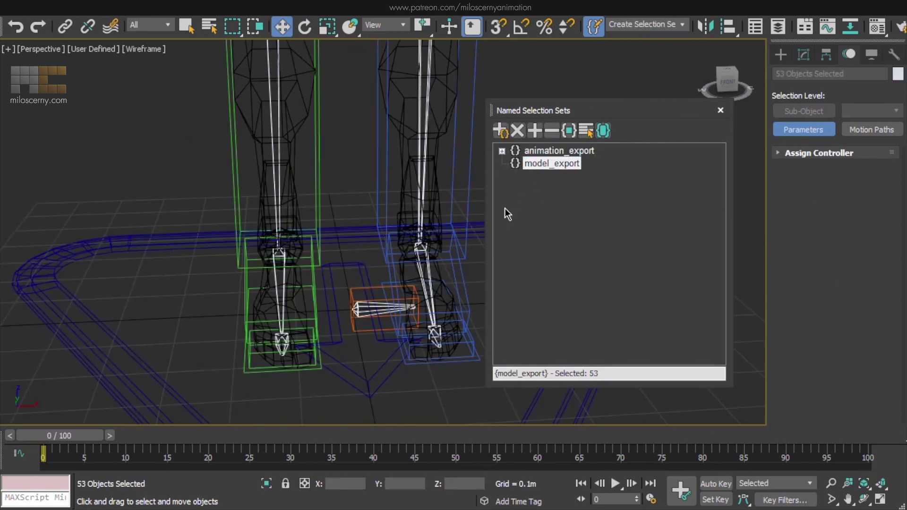
{"action": "left_click", "coordinate": [405, 199]}
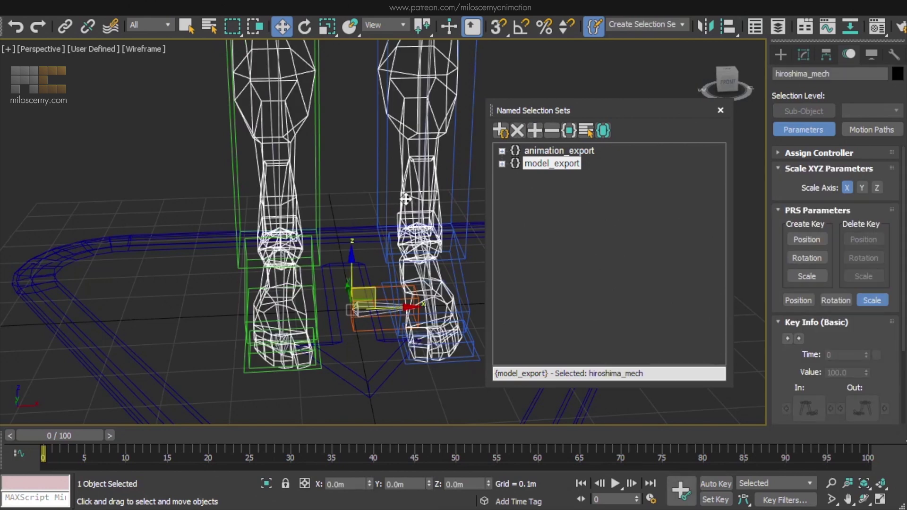
{"action": "scroll", "coordinate": [323, 177], "scroll_direction": "down", "scroll_amount": 5}
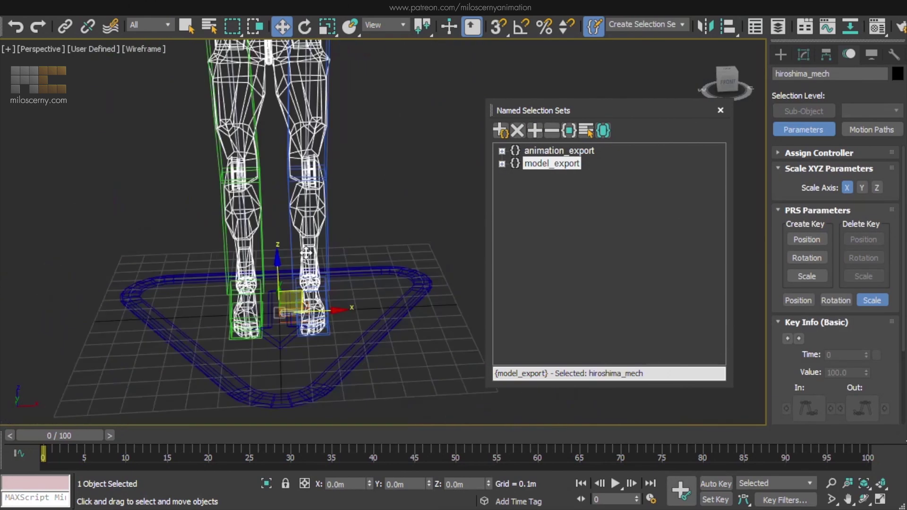
{"action": "middle_click_drag", "start_coordinate": [323, 177], "coordinate": [388, 302]}
{"action": "left_click", "coordinate": [722, 111]}
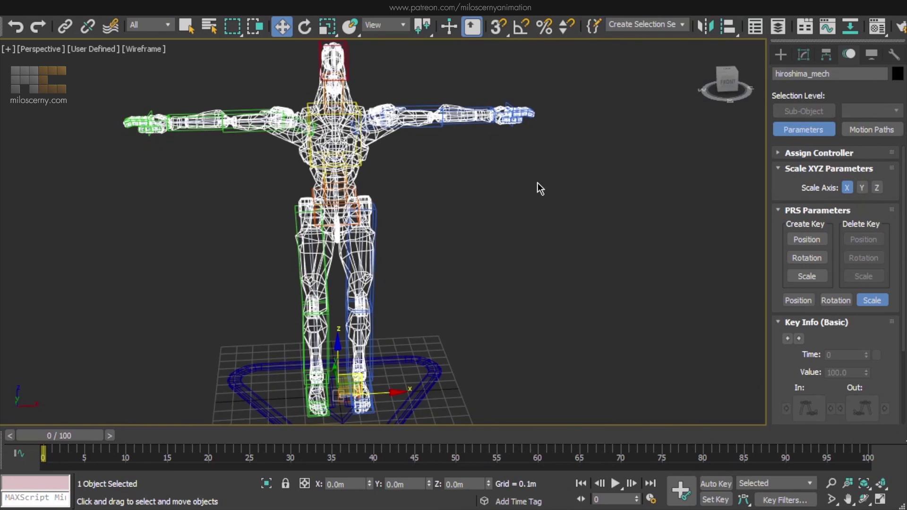
Recall the model_export and animation_export selection sets in turn to check which objects each one selects.
{"action": "left_click", "coordinate": [661, 24]}
{"action": "left_click", "coordinate": [664, 45]}
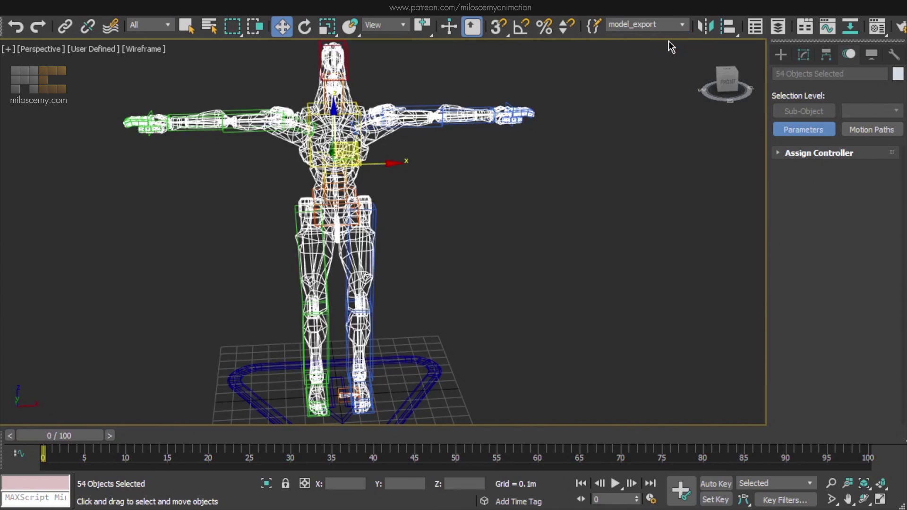
{"action": "left_click", "coordinate": [680, 24]}
{"action": "left_click", "coordinate": [671, 37]}
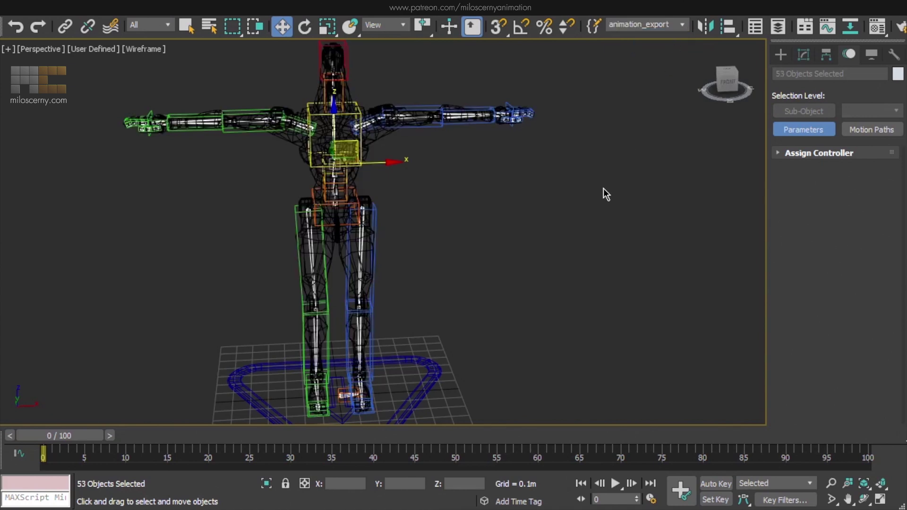
{"action": "left_click", "coordinate": [606, 193]}
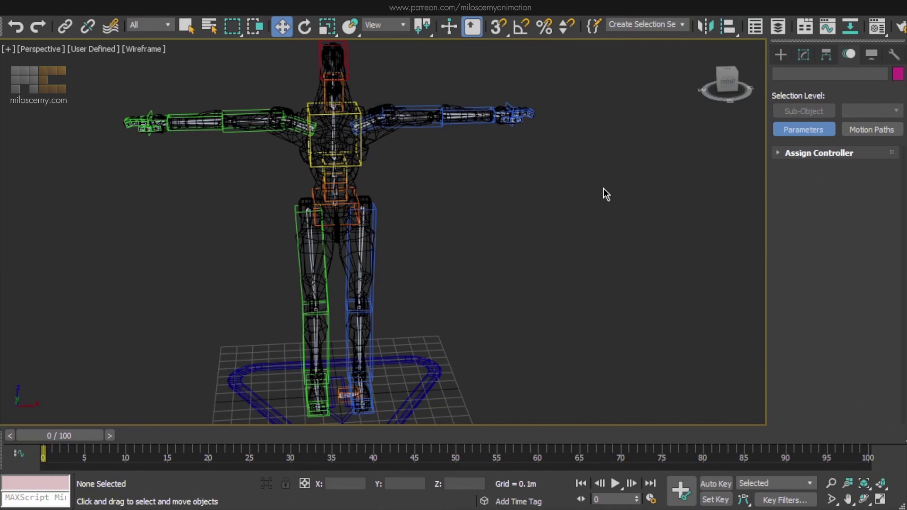
{"action": "key", "text": "q"}
{"action": "left_click", "coordinate": [645, 24]}
{"action": "left_click", "coordinate": [640, 37]}
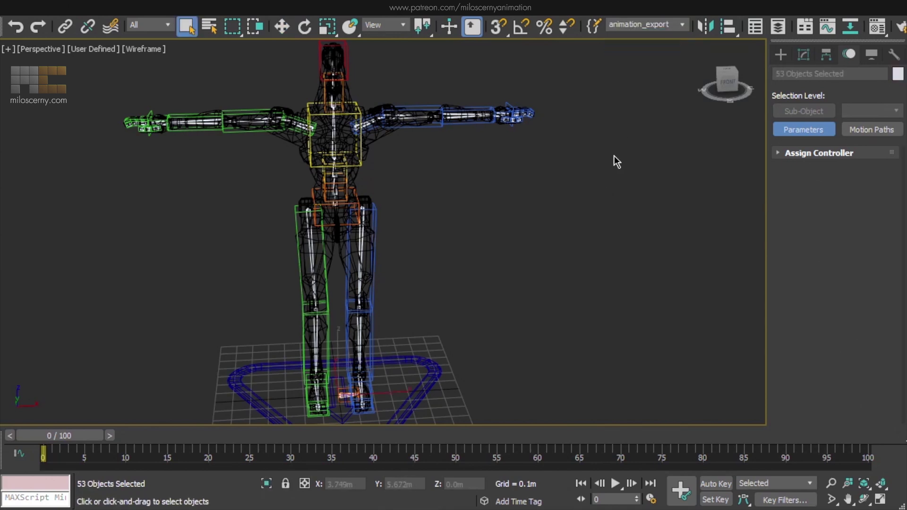
Select the hiroshima_mech mesh and review the bones listed in its Skin modifier.
{"action": "left_click", "coordinate": [379, 140]}
{"action": "left_click", "coordinate": [803, 54]}
{"action": "left_click_drag", "start_coordinate": [777, 275], "coordinate": [788, 105]}
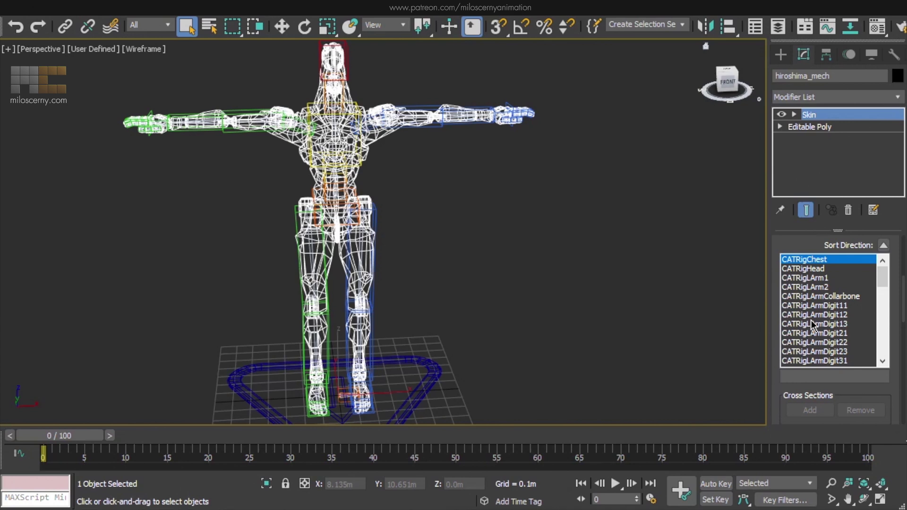
Load SkinUtilities and extract the skin data of hiroshima_mech to a mesh.
{"action": "left_click", "coordinate": [894, 56]}
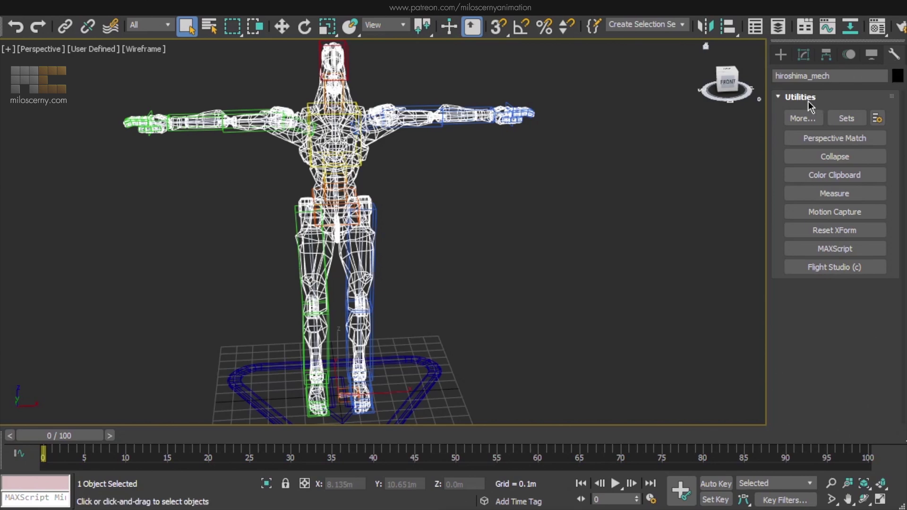
{"action": "left_click", "coordinate": [806, 117]}
{"action": "left_click", "coordinate": [409, 352]}
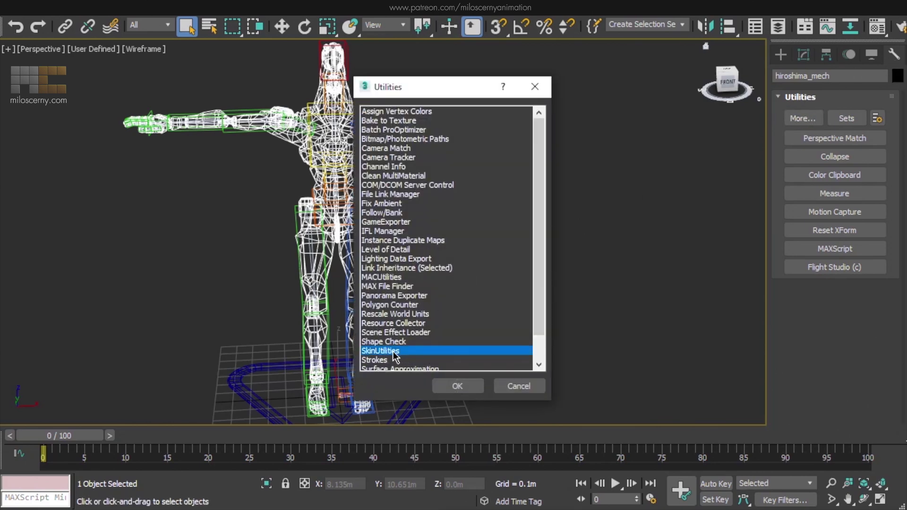
{"action": "left_click", "coordinate": [456, 386]}
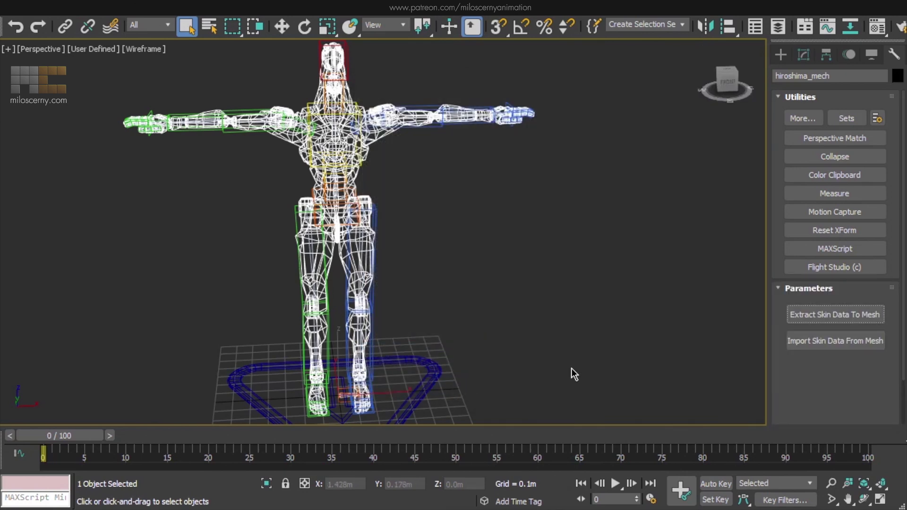
{"action": "left_click", "coordinate": [819, 316]}
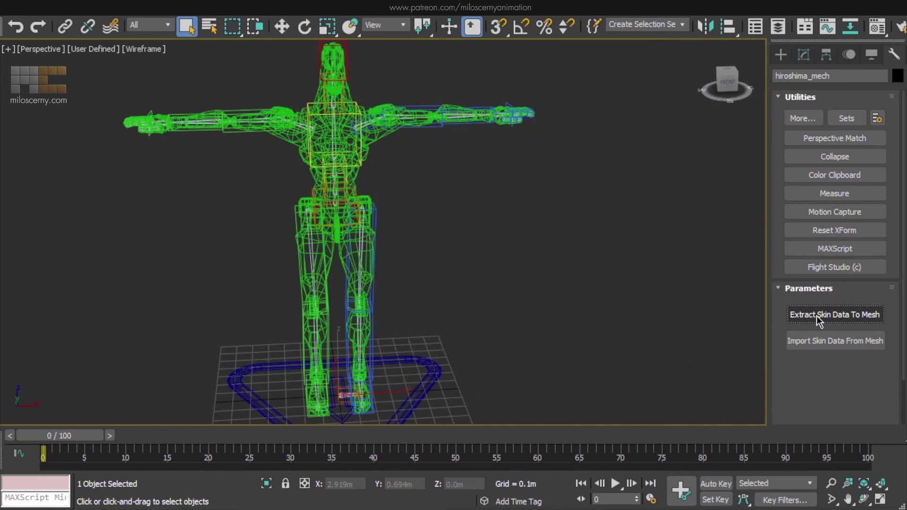
Inspect the extracted skin data mesh in the Layer Explorer with shaded display, and reselect hiroshima_mech.
{"action": "left_click", "coordinate": [778, 26]}
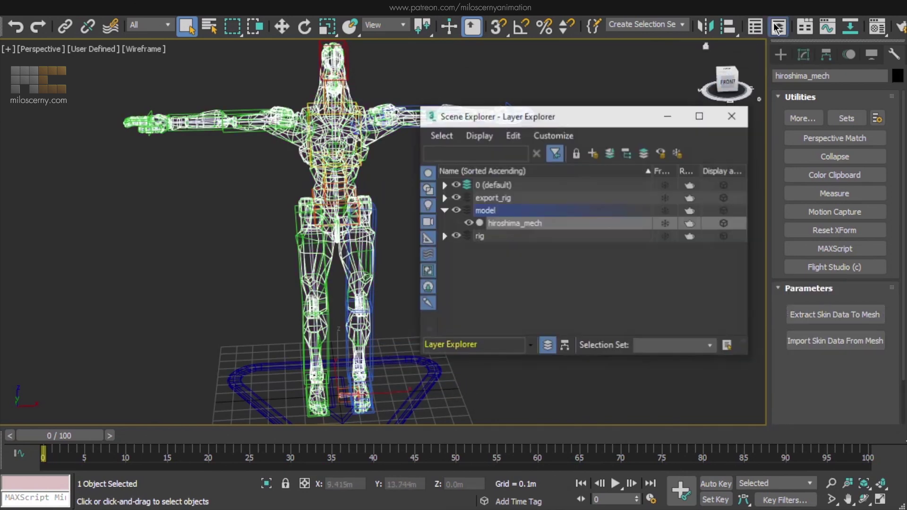
{"action": "left_click", "coordinate": [444, 185]}
{"action": "key", "text": "F3"}
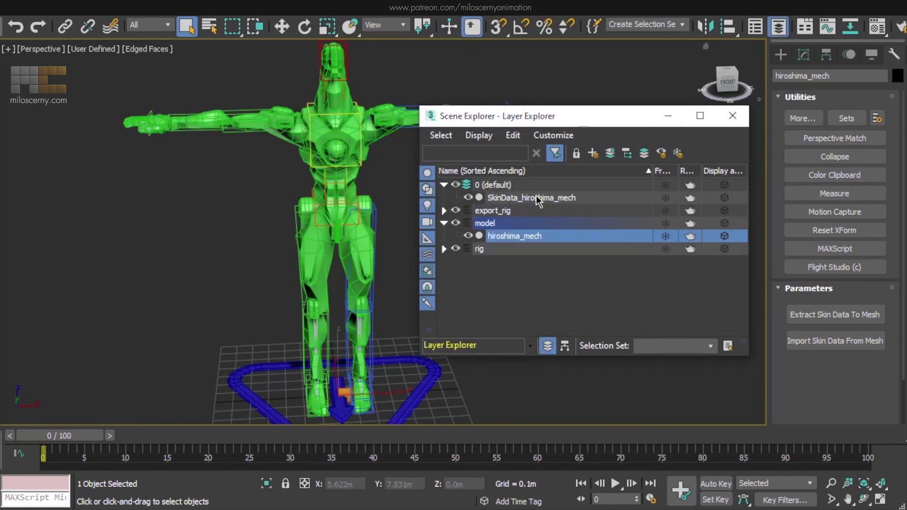
{"action": "left_click", "coordinate": [534, 201]}
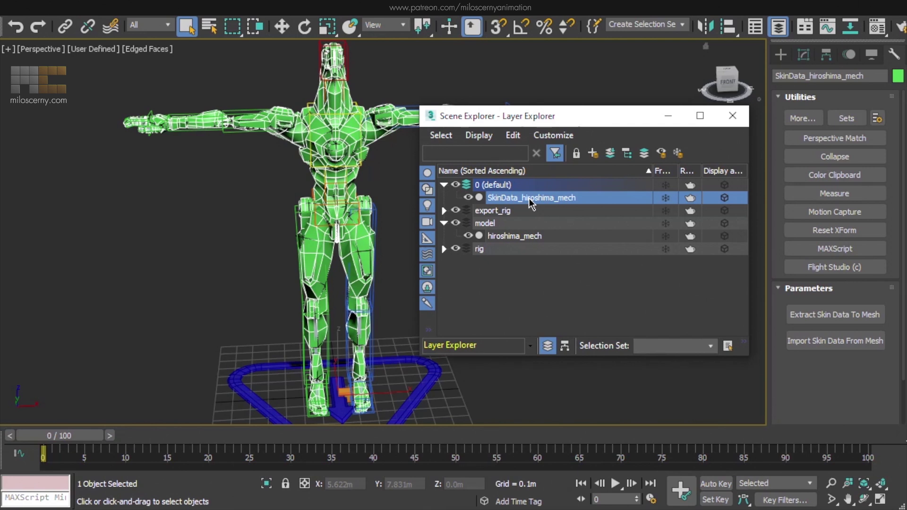
{"action": "left_click", "coordinate": [526, 236]}
{"action": "left_click", "coordinate": [732, 116]}
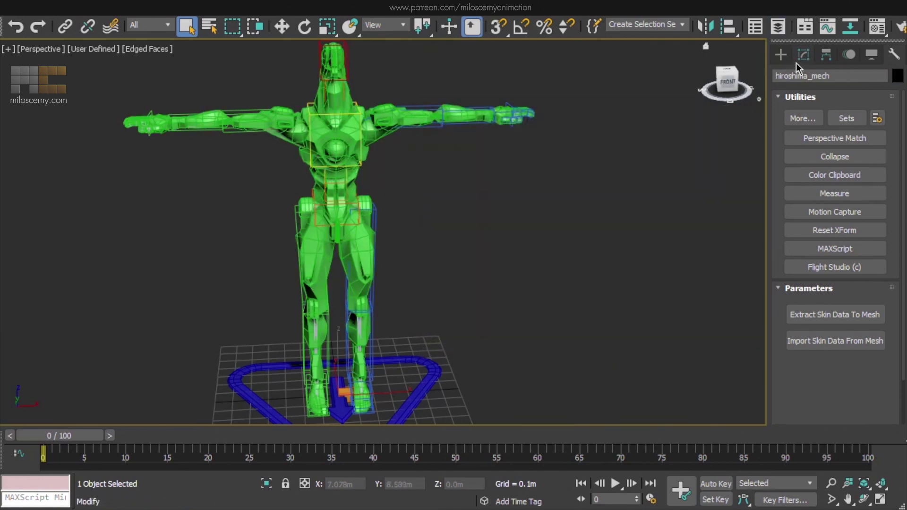
Delete the Skin modifier from hiroshima_mech and apply a new Skin modifier above Editable Poly.
{"action": "left_click", "coordinate": [803, 54]}
{"action": "right_click", "coordinate": [818, 116]}
{"action": "left_click", "coordinate": [848, 142]}
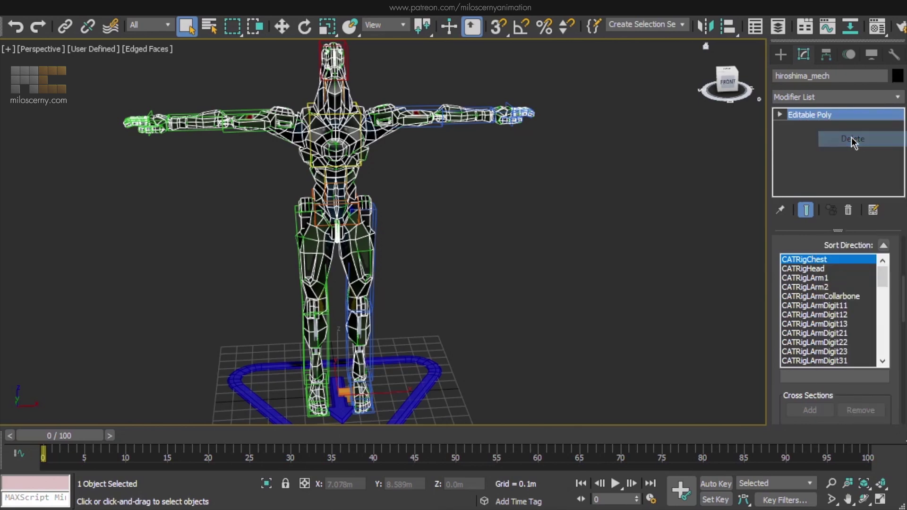
{"action": "left_click", "coordinate": [857, 97]}
{"action": "type", "text": "sk"}
{"action": "left_click", "coordinate": [804, 123]}
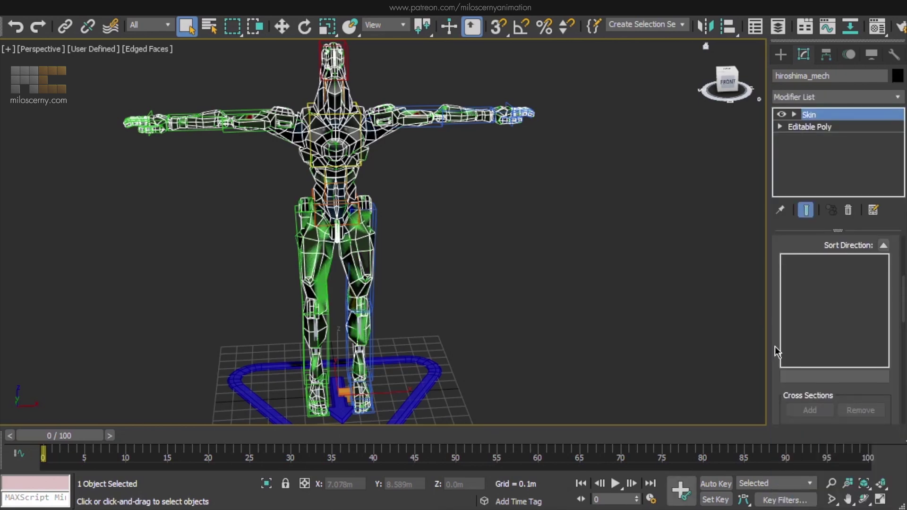
Add all bones of the export_rig layer except Root to the new Skin modifier.
{"action": "scroll", "coordinate": [780, 248], "scroll_direction": "up", "scroll_amount": 1}
{"action": "left_click", "coordinate": [828, 272]}
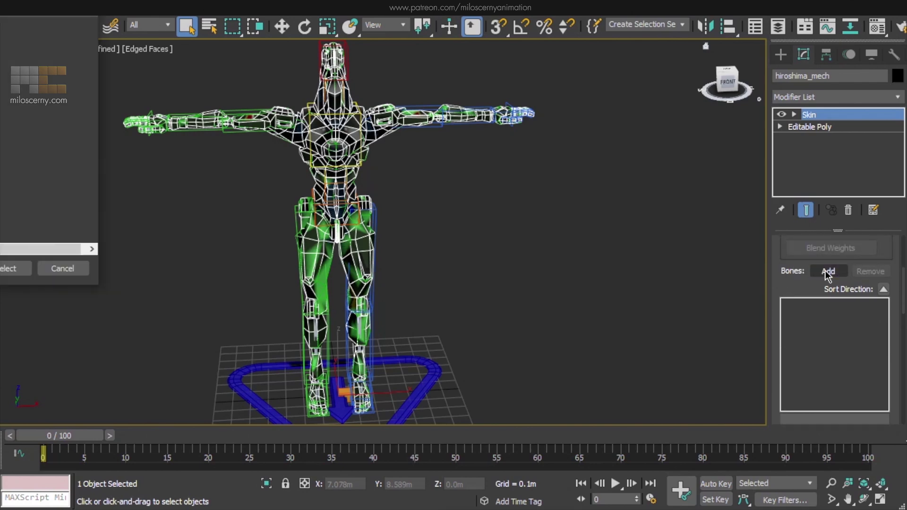
{"action": "left_click_drag", "start_coordinate": [0, 0], "coordinate": [352, 56]}
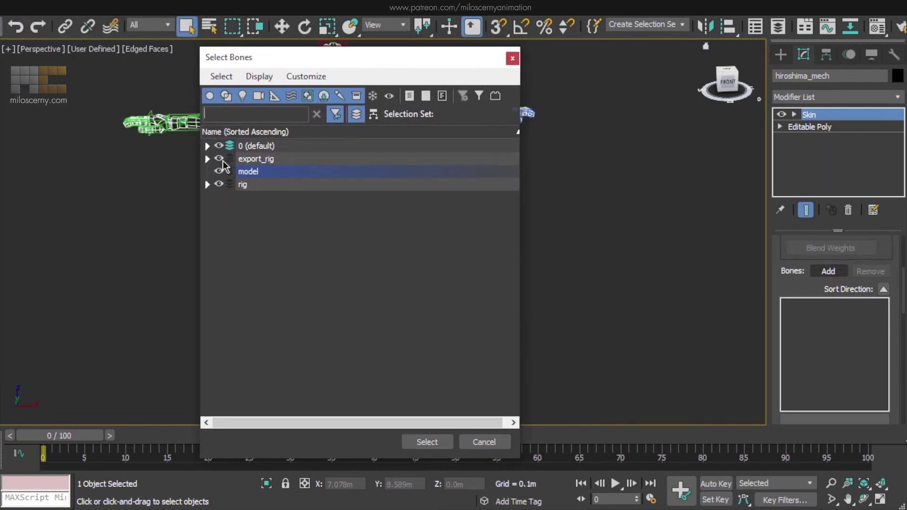
{"action": "left_click", "coordinate": [207, 159]}
{"action": "scroll", "coordinate": [326, 192], "scroll_direction": "down", "scroll_amount": 12}
{"action": "left_click", "coordinate": [273, 376], "text": "shift"}
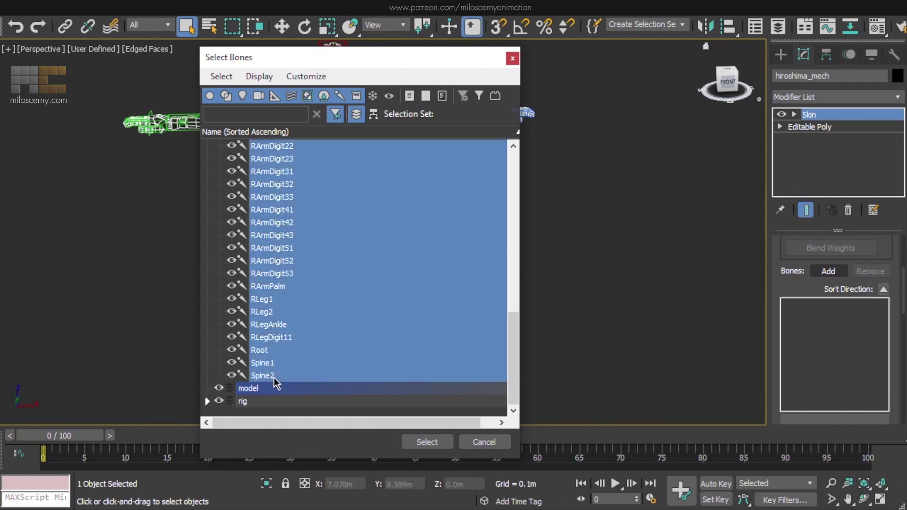
{"action": "left_click", "coordinate": [265, 352], "text": "ctrl"}
{"action": "left_click", "coordinate": [427, 441]}
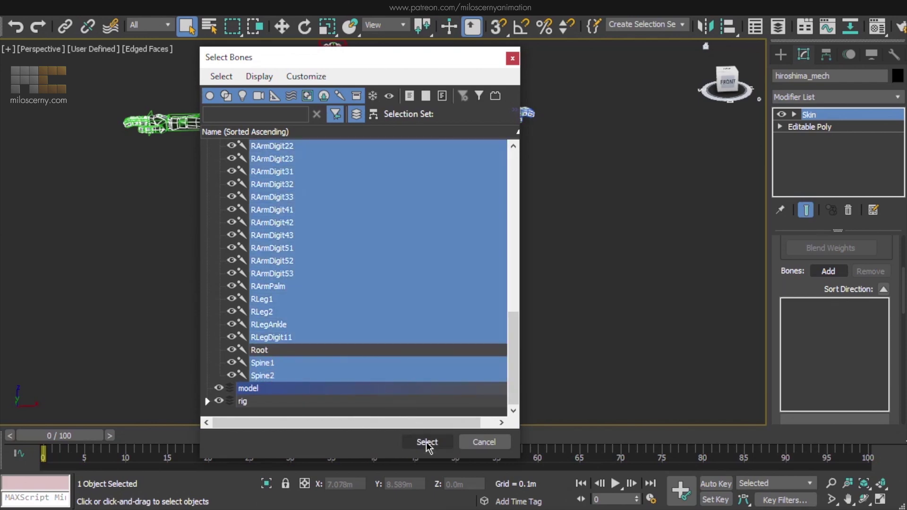
Open the new Skin modifier's Bone Affect Limit for editing, and clear the selection.
{"action": "scroll", "coordinate": [776, 263], "scroll_direction": "down", "scroll_amount": 10}
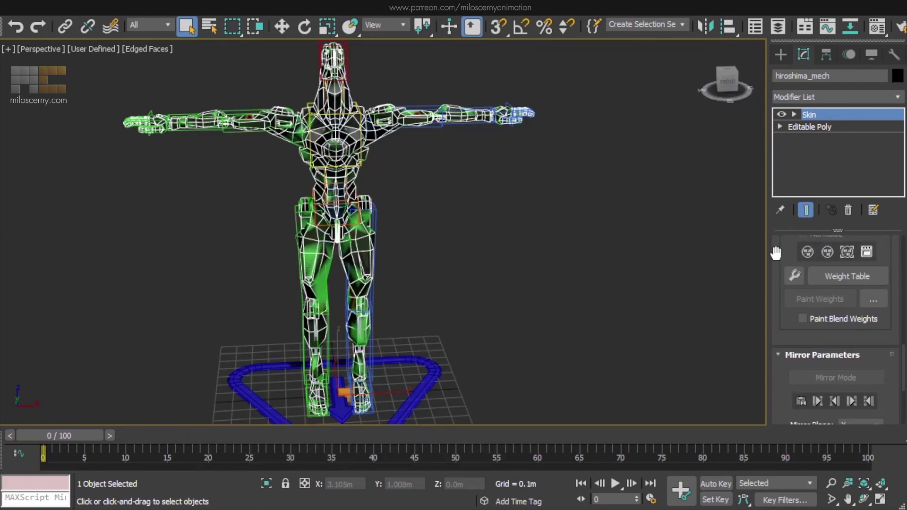
{"action": "left_click_drag", "start_coordinate": [776, 259], "coordinate": [775, 95]}
{"action": "left_click", "coordinate": [801, 403]}
{"action": "left_click", "coordinate": [857, 273]}
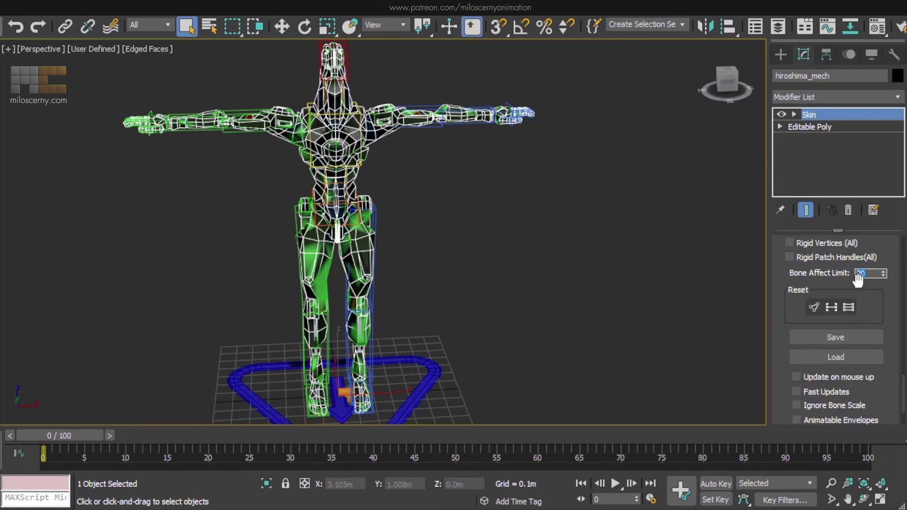
{"action": "left_click", "coordinate": [552, 237]}
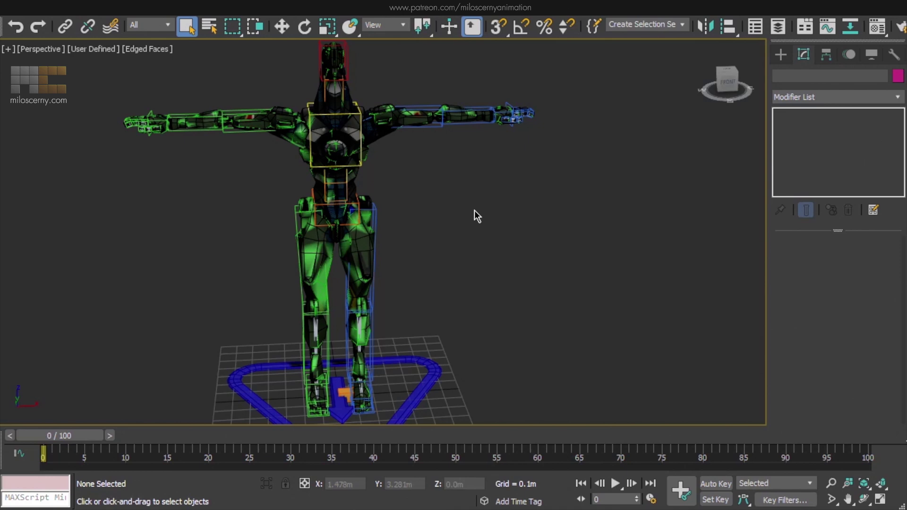
Select both hiroshima_mech and the extracted skin data mesh, and start importing skin data from the mesh.
{"action": "left_click", "coordinate": [893, 54]}
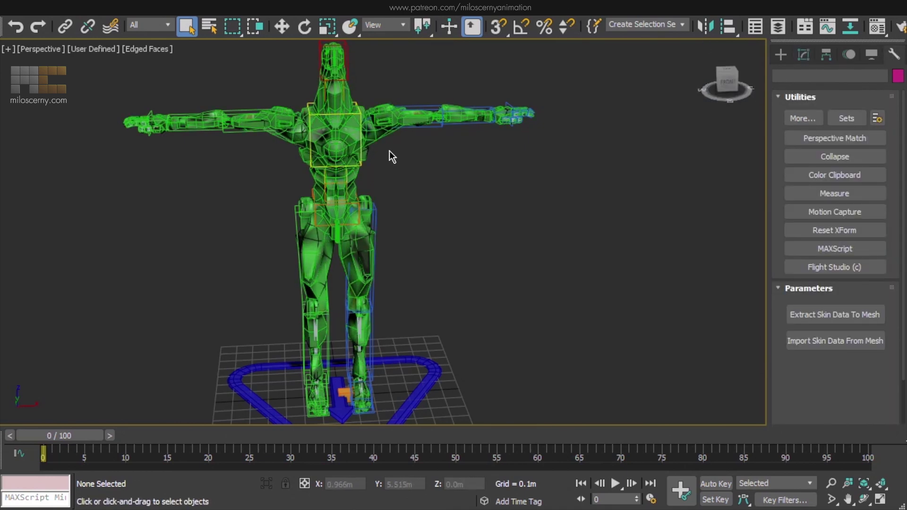
{"action": "key", "text": "F3"}
{"action": "left_click", "coordinate": [378, 145]}
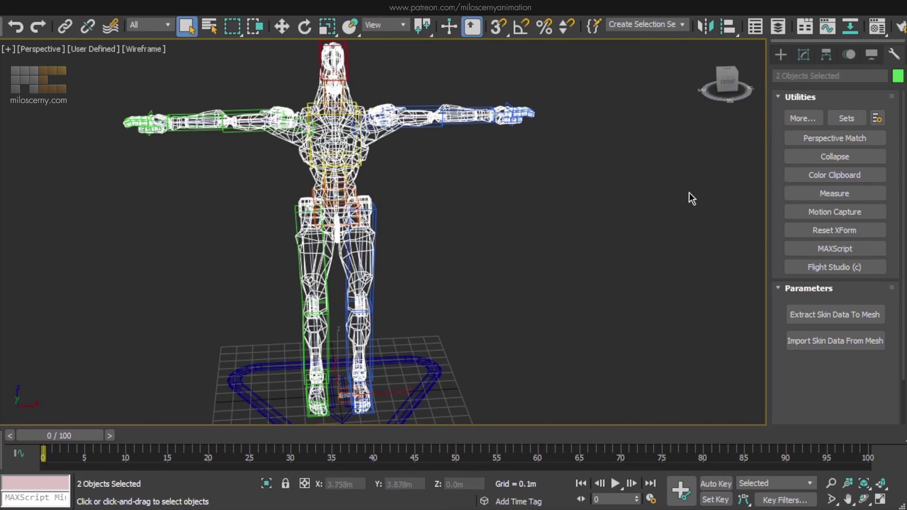
{"action": "left_click", "coordinate": [791, 340]}
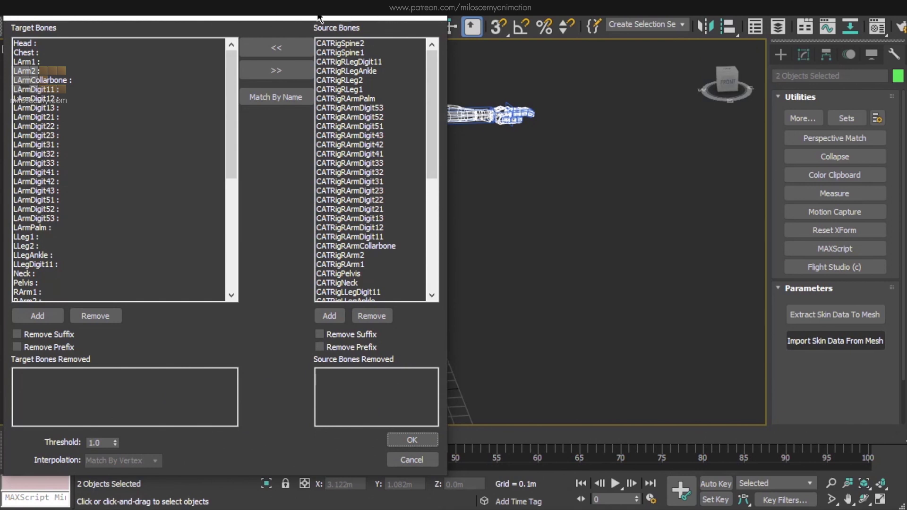
{"action": "left_click_drag", "start_coordinate": [313, 17], "coordinate": [487, 35]}
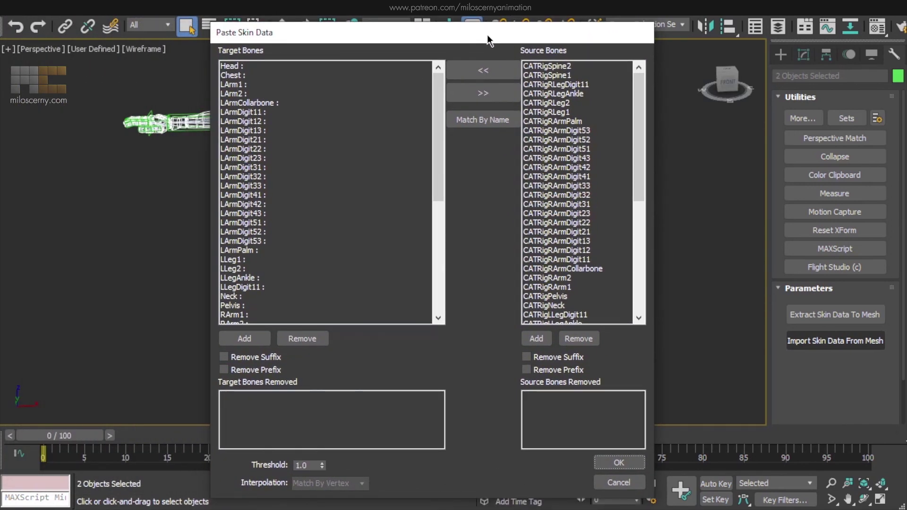
Remove the prefix from the source bones, match them to the target bones by name, and apply the skin data.
{"action": "left_click", "coordinate": [537, 369]}
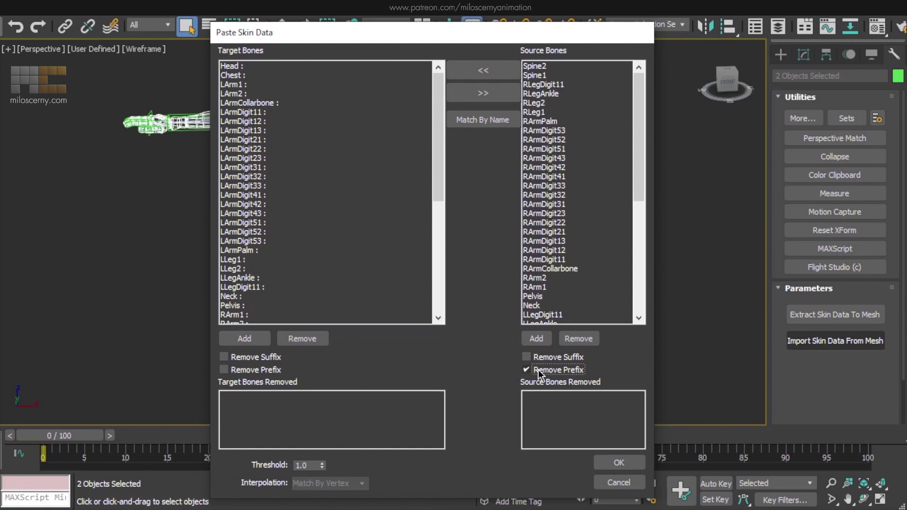
{"action": "left_click", "coordinate": [497, 122]}
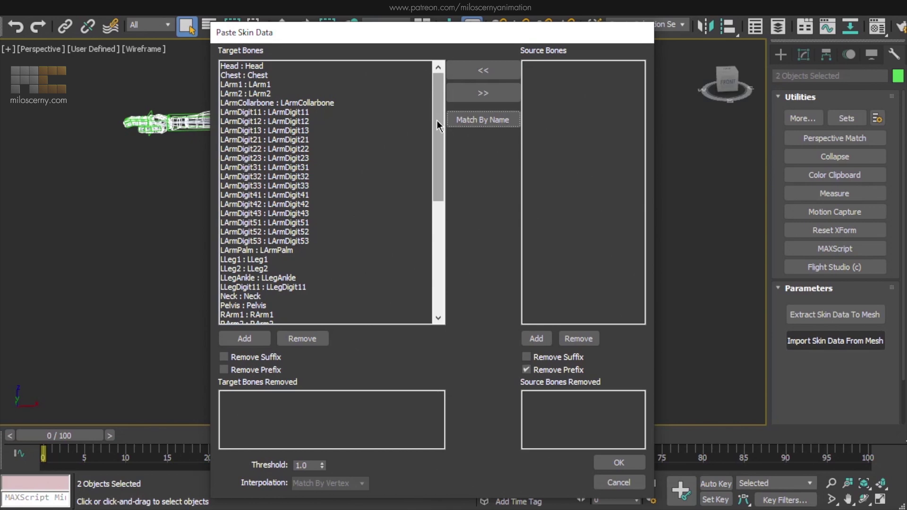
{"action": "mouse_move", "coordinate": [437, 121]}
{"action": "left_mouse_down"}
{"action": "mouse_move", "coordinate": [438, 252]}
{"action": "mouse_move", "coordinate": [451, 108]}
{"action": "left_mouse_up"}
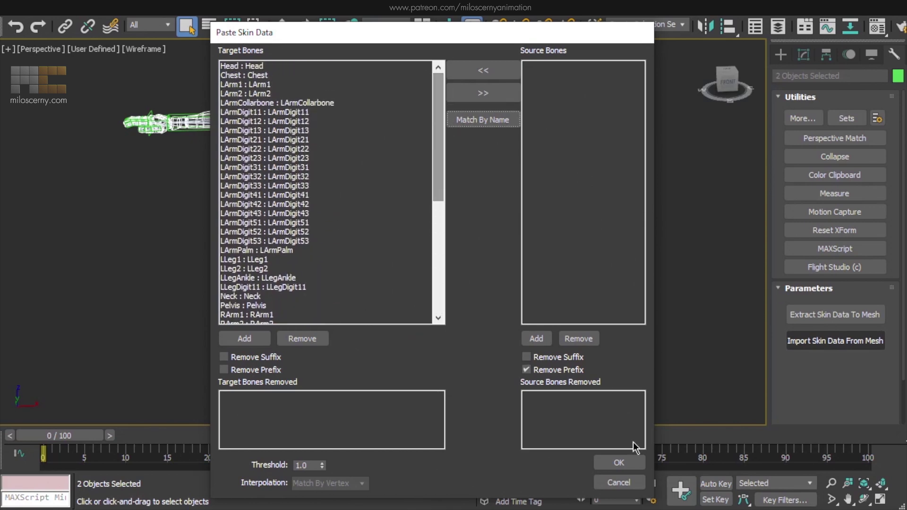
{"action": "left_click", "coordinate": [637, 459]}
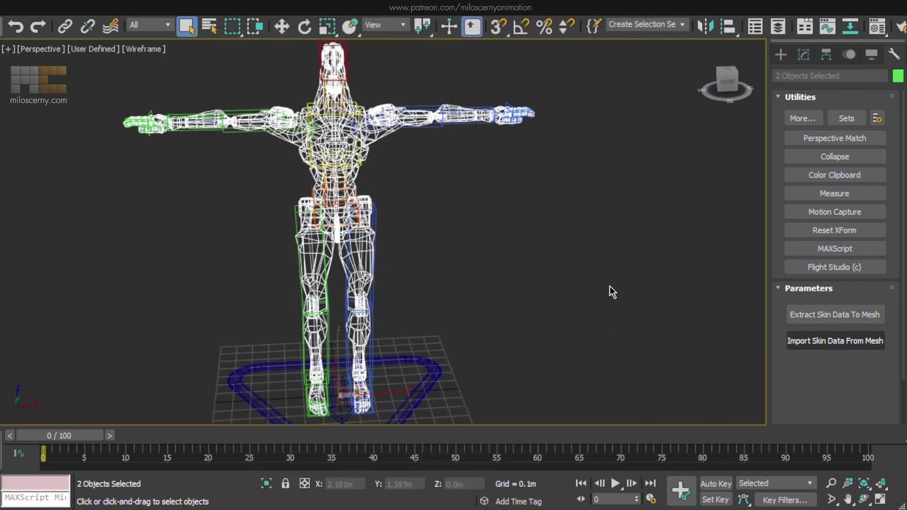
Restore shaded display and delete the extracted skin data mesh from the 0 (default) layer.
{"action": "left_click", "coordinate": [803, 56]}
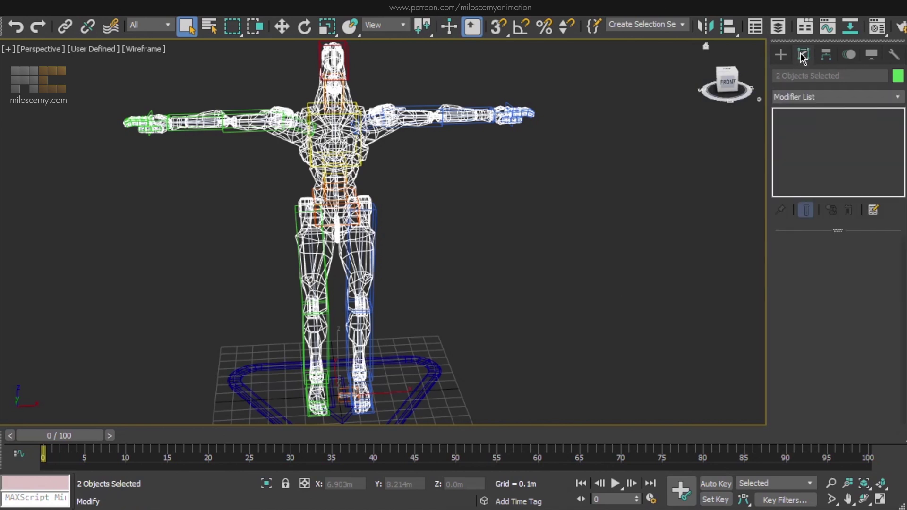
{"action": "left_click", "coordinate": [663, 171]}
{"action": "key", "text": "F3"}
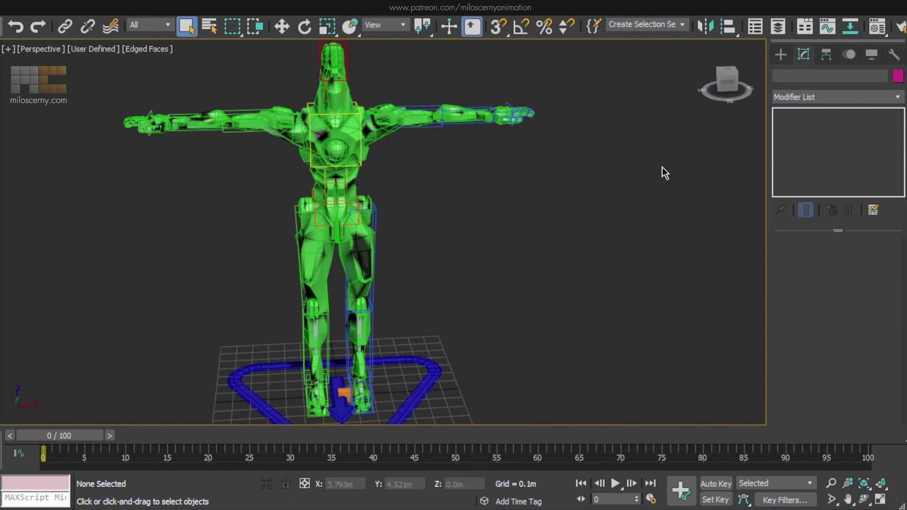
{"action": "left_click", "coordinate": [778, 27]}
{"action": "left_click", "coordinate": [444, 185]}
{"action": "left_click", "coordinate": [516, 200]}
{"action": "key", "text": "Delete"}
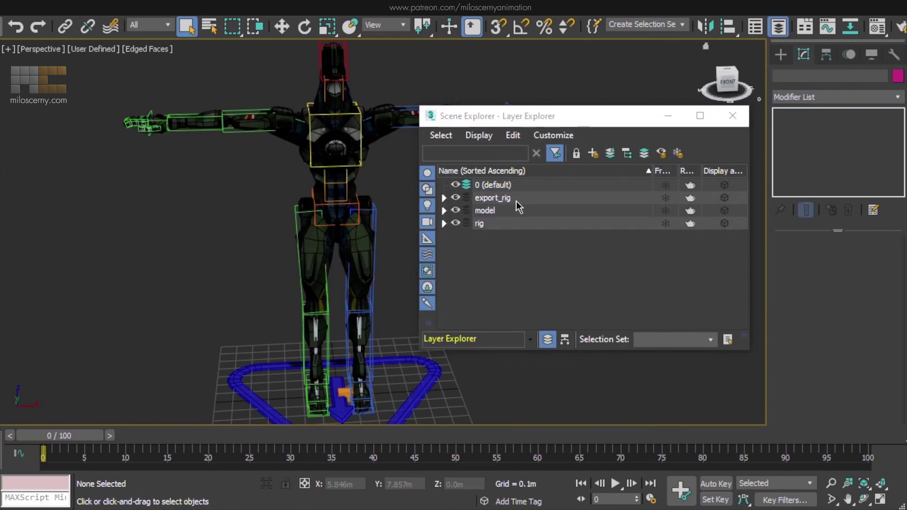
{"action": "left_click", "coordinate": [732, 119]}
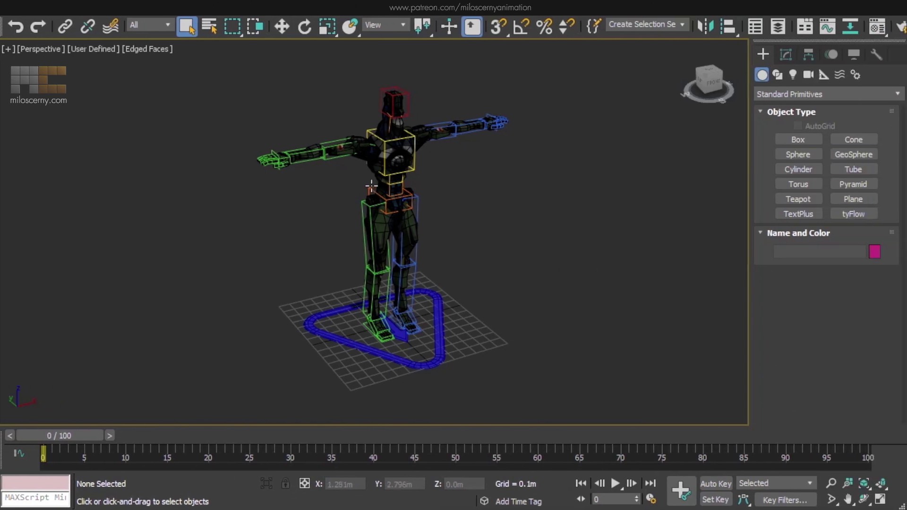
Add a bone to the CATRigPelvis hub and name it Root.
{"action": "left_click", "coordinate": [371, 185]}
{"action": "left_click", "coordinate": [786, 54]}
{"action": "left_click", "coordinate": [799, 401]}
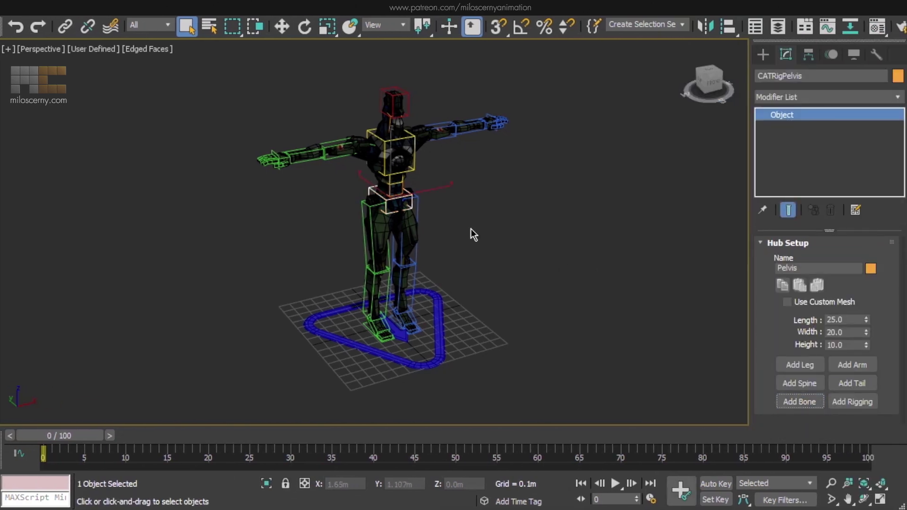
{"action": "key", "text": "F3"}
{"action": "scroll", "coordinate": [383, 192], "scroll_direction": "up", "scroll_amount": 10}
{"action": "left_click", "coordinate": [386, 168]}
{"action": "left_click_drag", "start_coordinate": [827, 268], "coordinate": [637, 246]}
{"action": "type", "text": "Ro"}
Unlink the CAT Root bone from the pelvis and reset its X and Y position to zero.
{"action": "left_click", "coordinate": [88, 27]}
{"action": "scroll", "coordinate": [524, 265], "scroll_direction": "down", "scroll_amount": 10}
{"action": "key", "text": "w"}
{"action": "right_click", "coordinate": [429, 484]}
{"action": "right_click", "coordinate": [369, 484]}
{"action": "key", "text": "e"}
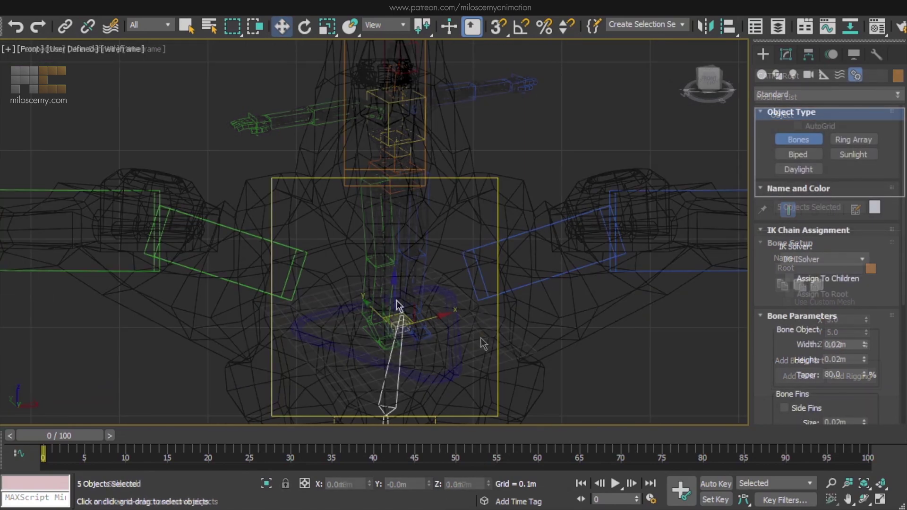
Draw a bone chain for the export skeleton with the Bones tool in the Front view.
{"action": "scroll", "coordinate": [482, 340], "scroll_direction": "up", "scroll_amount": 4}
{"action": "middle_click_drag", "start_coordinate": [482, 293], "coordinate": [454, 191]}
{"action": "left_click", "coordinate": [449, 318]}
{"action": "left_click", "coordinate": [451, 360]}
{"action": "right_click", "coordinate": [451, 361]}
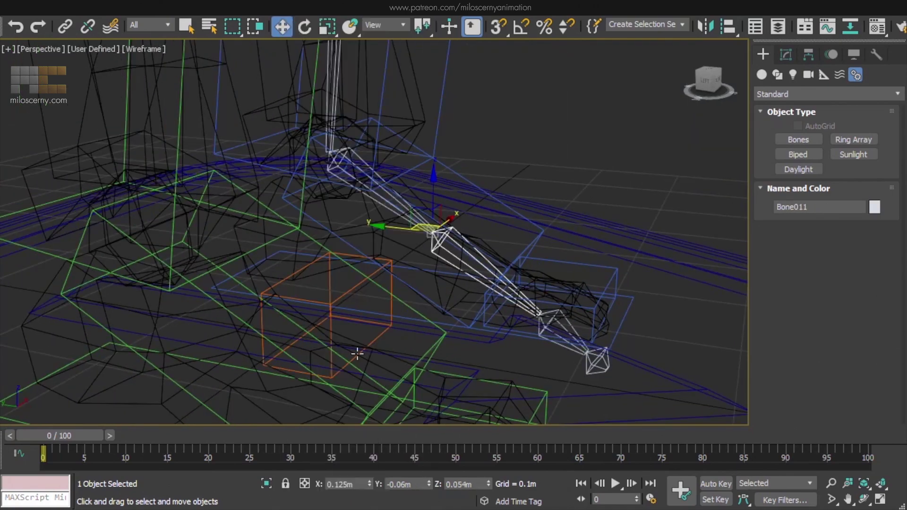
{"action": "left_click", "coordinate": [677, 102]}
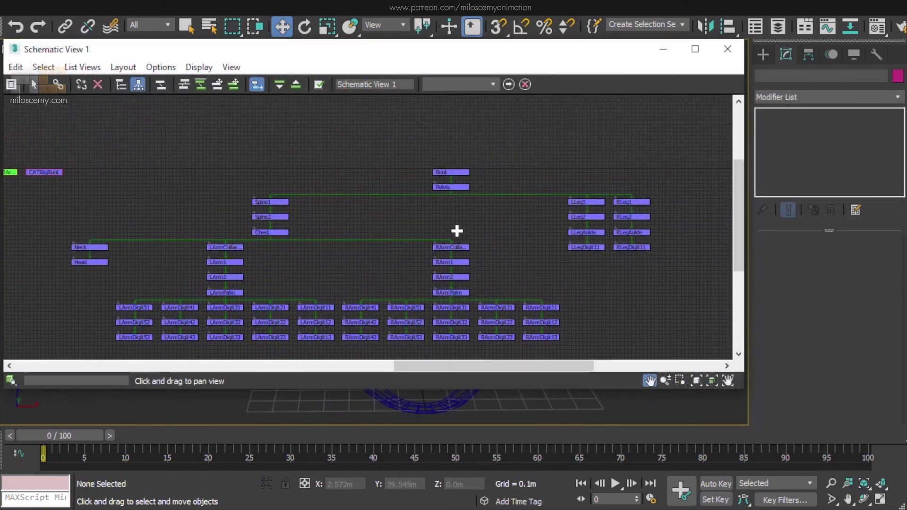
Examine the export skeleton's Root hierarchy and the CATRigPelvis hierarchy in the Schematic View.
{"action": "scroll", "coordinate": [457, 231], "scroll_direction": "up", "scroll_amount": 5}
{"action": "left_click", "coordinate": [463, 163]}
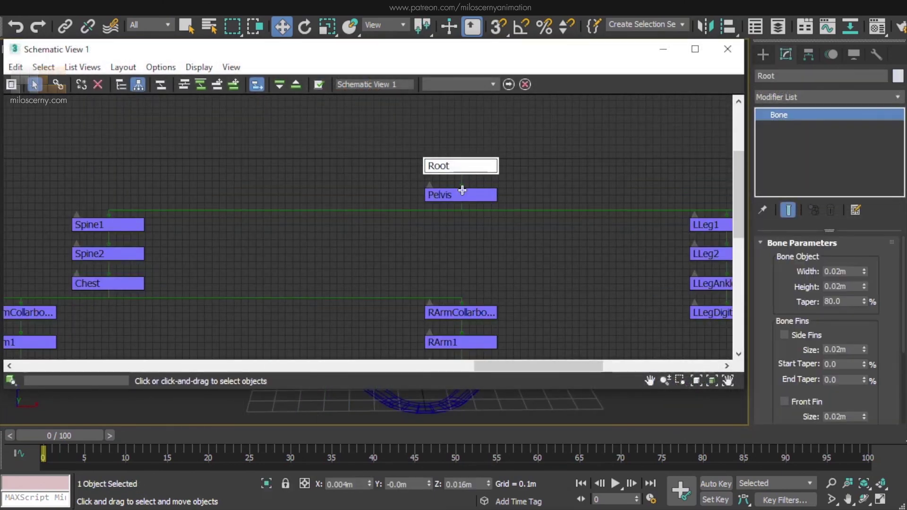
{"action": "scroll", "coordinate": [285, 214], "scroll_direction": "down", "scroll_amount": 4}
{"action": "middle_click_drag", "start_coordinate": [255, 222], "coordinate": [275, 201]}
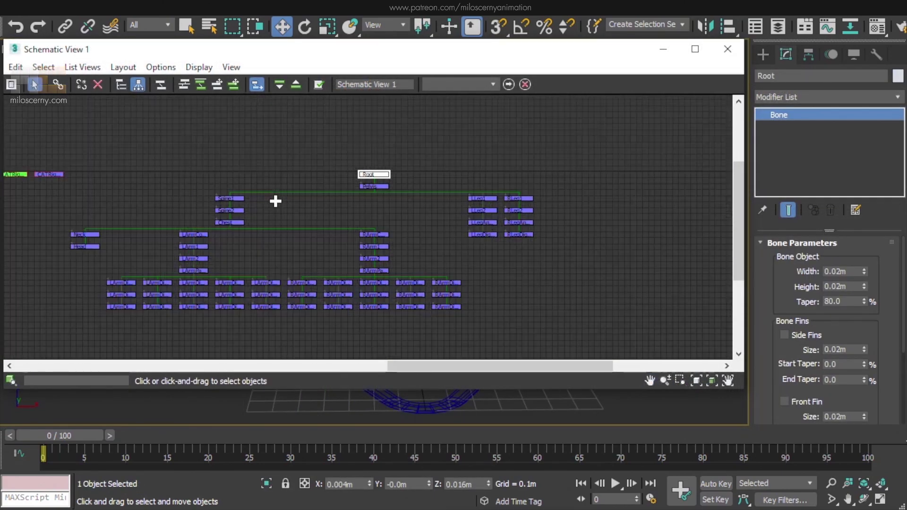
{"action": "middle_click_drag", "start_coordinate": [183, 205], "coordinate": [569, 185]}
{"action": "scroll", "coordinate": [320, 168], "scroll_direction": "up", "scroll_amount": 6}
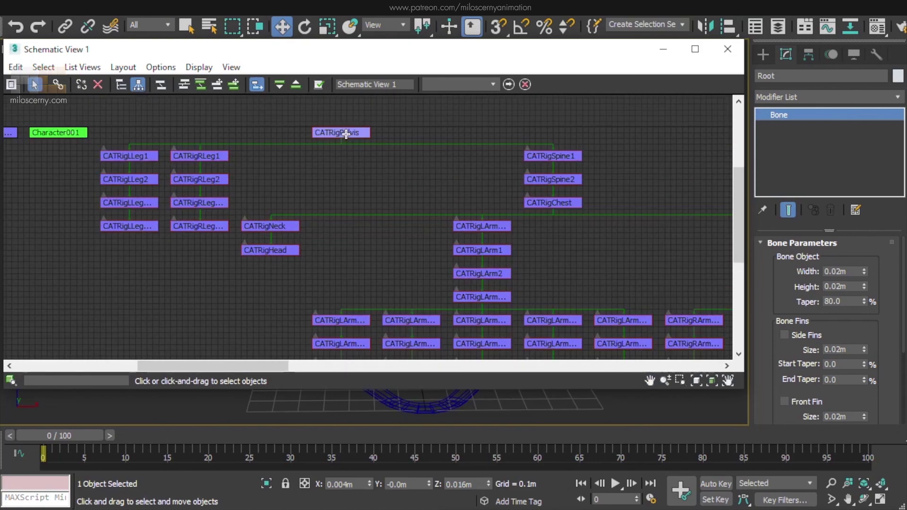
{"action": "left_click", "coordinate": [350, 133]}
{"action": "middle_click_drag", "start_coordinate": [350, 133], "coordinate": [233, 166]}
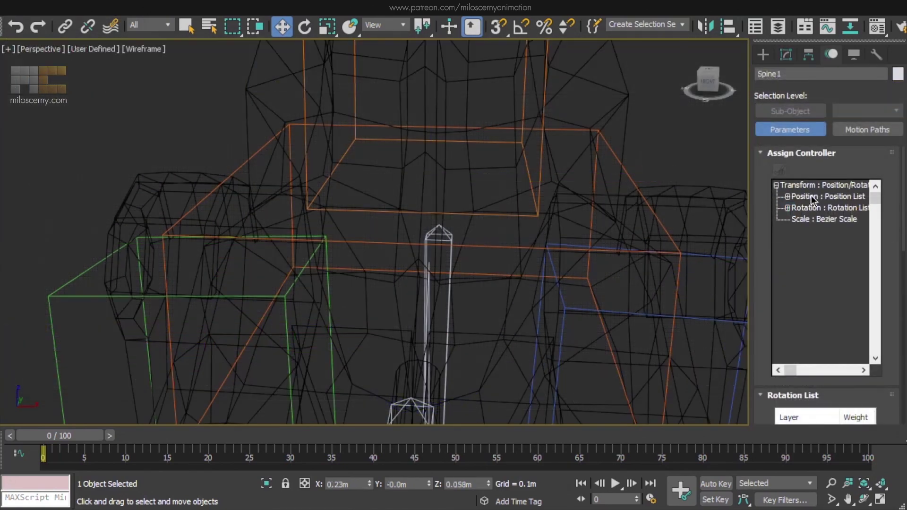
Constrain the Spine1 export bone's position and rotation to the CATRigSpine1 bone.
{"action": "double_click", "coordinate": [812, 197]}
{"action": "left_click", "coordinate": [805, 218]}
{"action": "left_click_drag", "start_coordinate": [767, 300], "coordinate": [757, 77]}
{"action": "scroll", "coordinate": [813, 239], "scroll_direction": "down", "scroll_amount": 4}
{"action": "left_click", "coordinate": [812, 238]}
{"action": "middle_click_drag", "start_coordinate": [662, 205], "coordinate": [577, 151], "text": "alt"}
{"action": "left_click", "coordinate": [648, 115]}
{"action": "right_click", "coordinate": [648, 115]}
{"action": "left_click_drag", "start_coordinate": [778, 267], "coordinate": [775, 124]}
{"action": "left_click", "coordinate": [790, 411]}
{"action": "left_click_drag", "start_coordinate": [761, 188], "coordinate": [763, 235]}
{"action": "left_click", "coordinate": [823, 201]}
{"action": "left_click", "coordinate": [649, 122]}
{"action": "left_click", "coordinate": [788, 202]}
{"action": "middle_click_drag", "start_coordinate": [548, 108], "coordinate": [510, 343]}
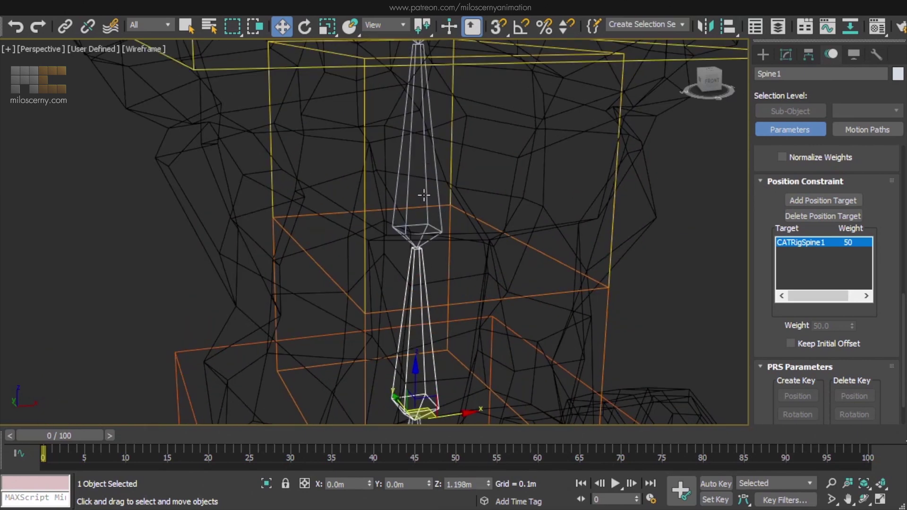
Paste the copied controller onto the Transform track of the Spine2 export bone.
{"action": "left_click", "coordinate": [426, 195]}
{"action": "left_click_drag", "start_coordinate": [772, 208], "coordinate": [780, 446]}
{"action": "scroll", "coordinate": [764, 181], "scroll_direction": "up", "scroll_amount": 2}
{"action": "right_click", "coordinate": [778, 185]}
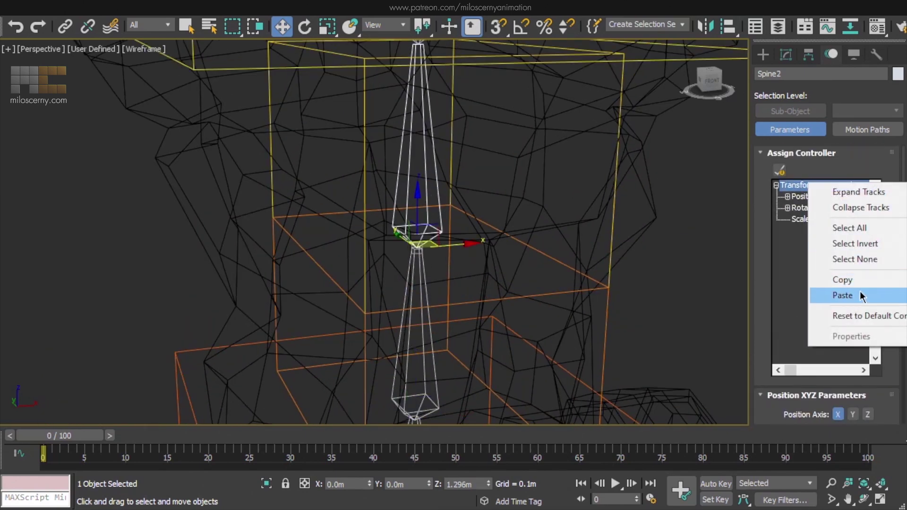
{"action": "left_click", "coordinate": [864, 296]}
{"action": "left_click", "coordinate": [59, 141]}
{"action": "scroll", "coordinate": [764, 290], "scroll_direction": "down", "scroll_amount": 3}
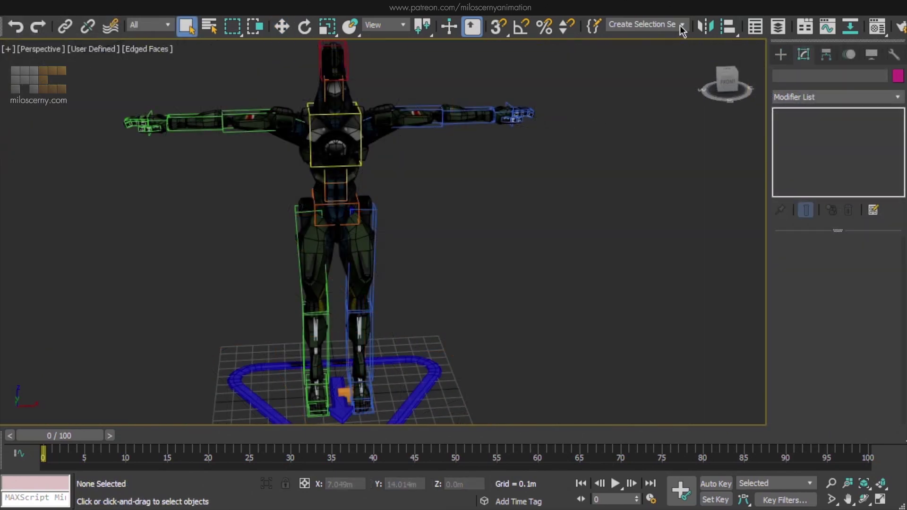
Select the animation_export selection set and switch the viewport to wireframe display.
{"action": "left_click", "coordinate": [682, 27]}
{"action": "left_click", "coordinate": [664, 35]}
{"action": "key", "text": "F3"}
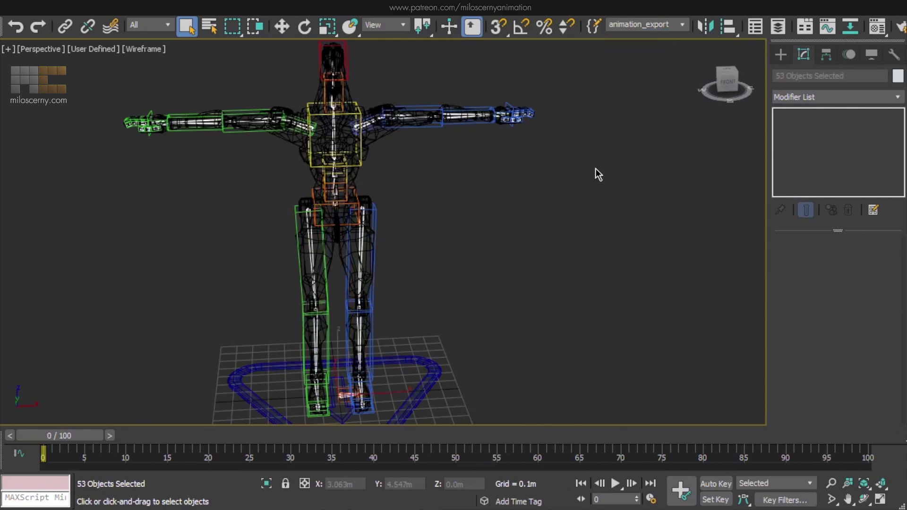
{"action": "left_click", "coordinate": [682, 25]}
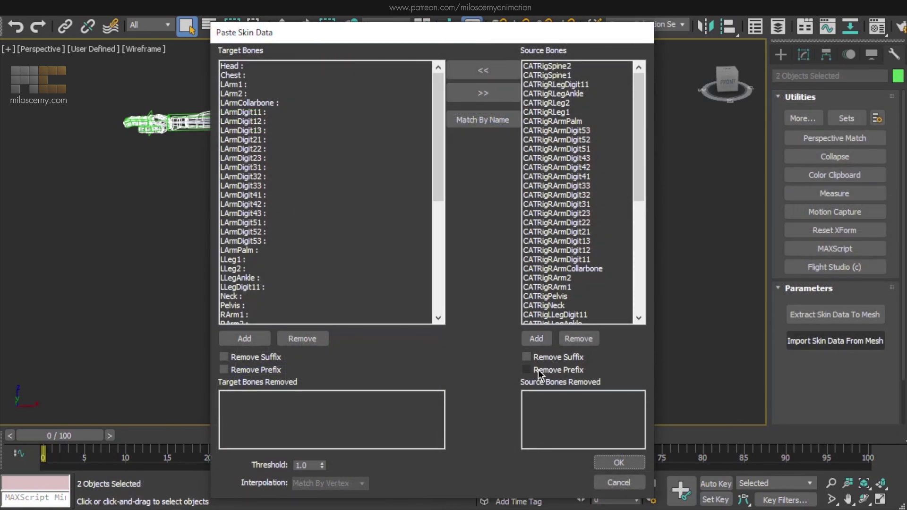
Strip the source bones' prefix in Paste Skin Data and match them with the target bones by name.
{"action": "left_click", "coordinate": [538, 369]}
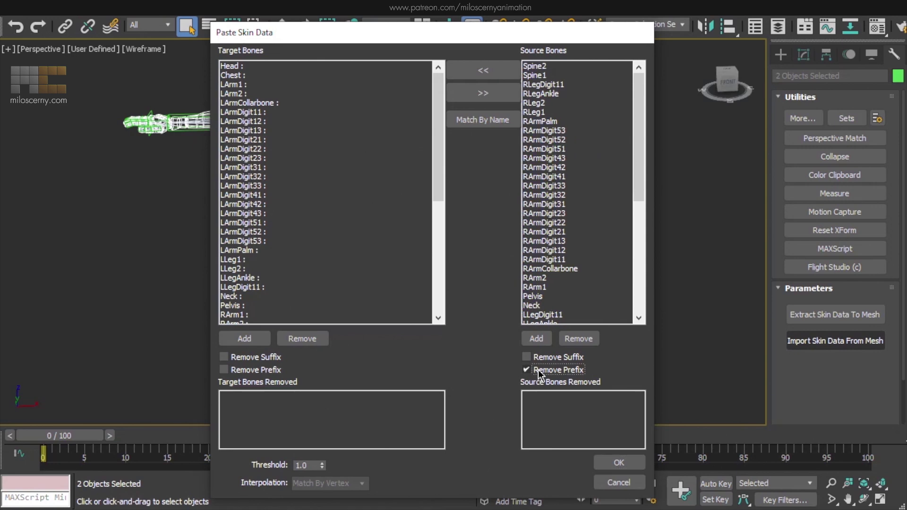
{"action": "left_click", "coordinate": [497, 122]}
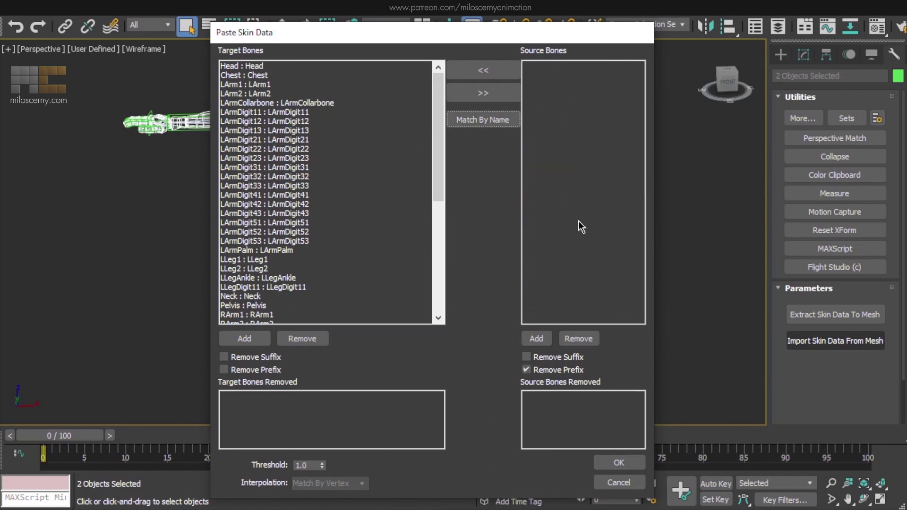
{"action": "scroll", "coordinate": [437, 248], "scroll_direction": "down", "scroll_amount": 5}
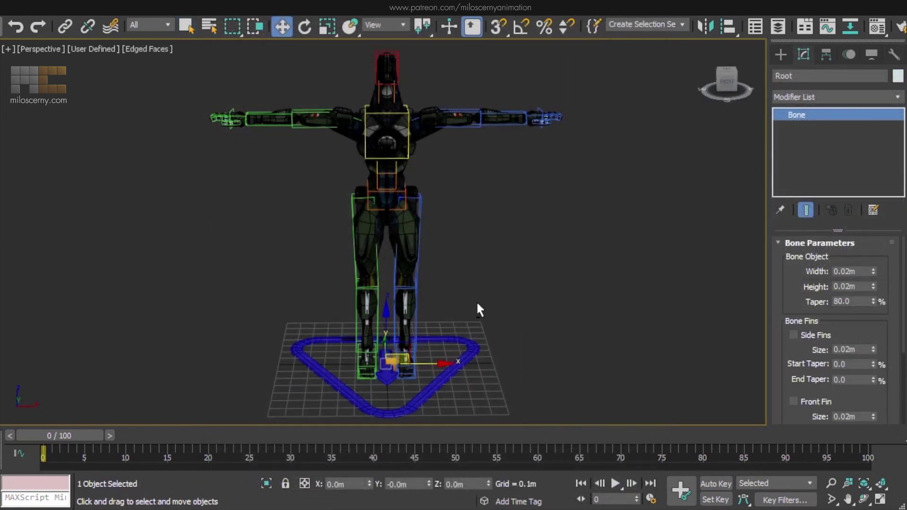